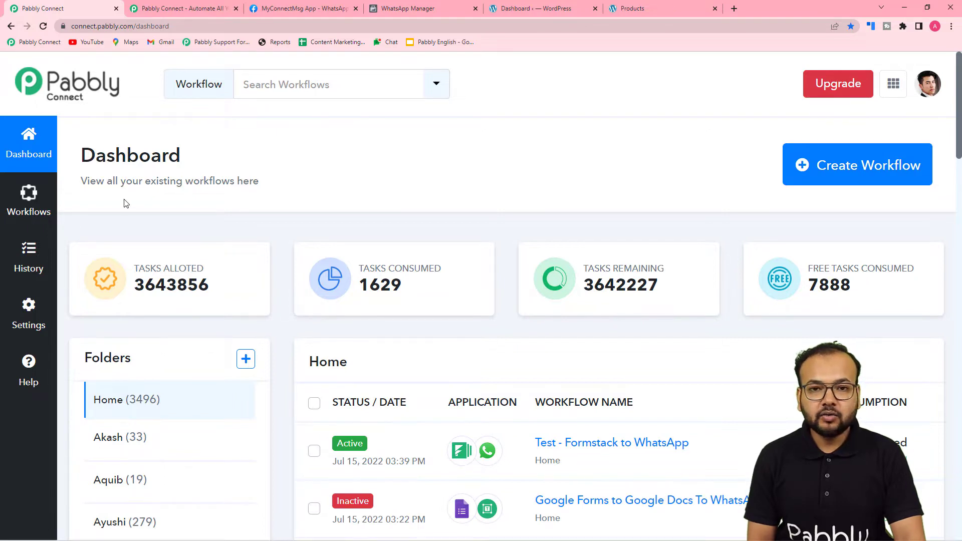
# Glance at the pabbly.com/connect site, then start a new workflow from the Pabbly Connect dashboard
pyautogui.click(155, 9)
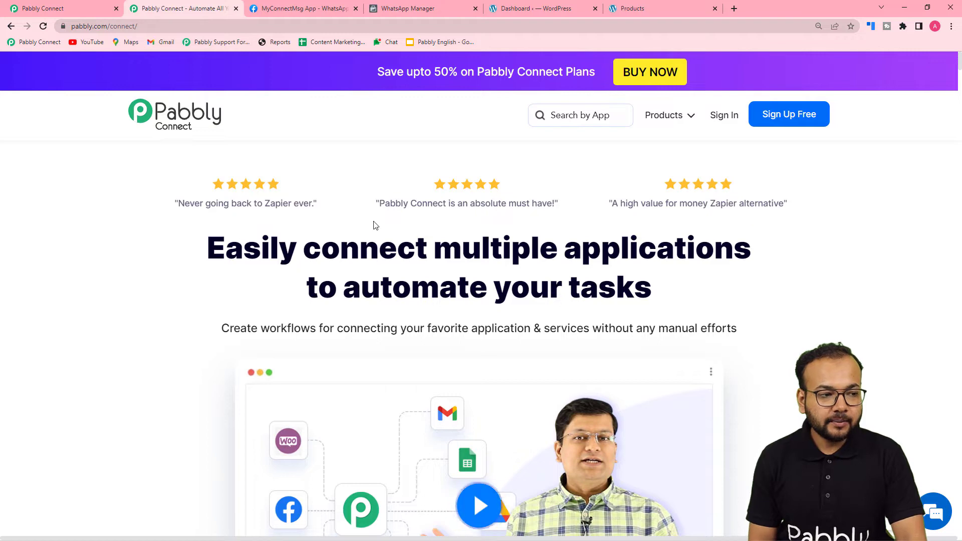
pyautogui.click(52, 8)
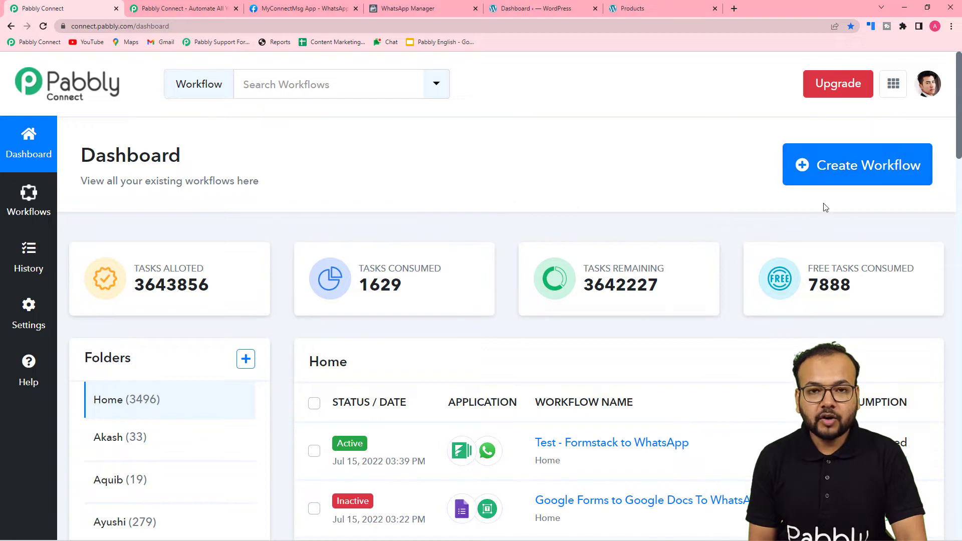
pyautogui.click(856, 170)
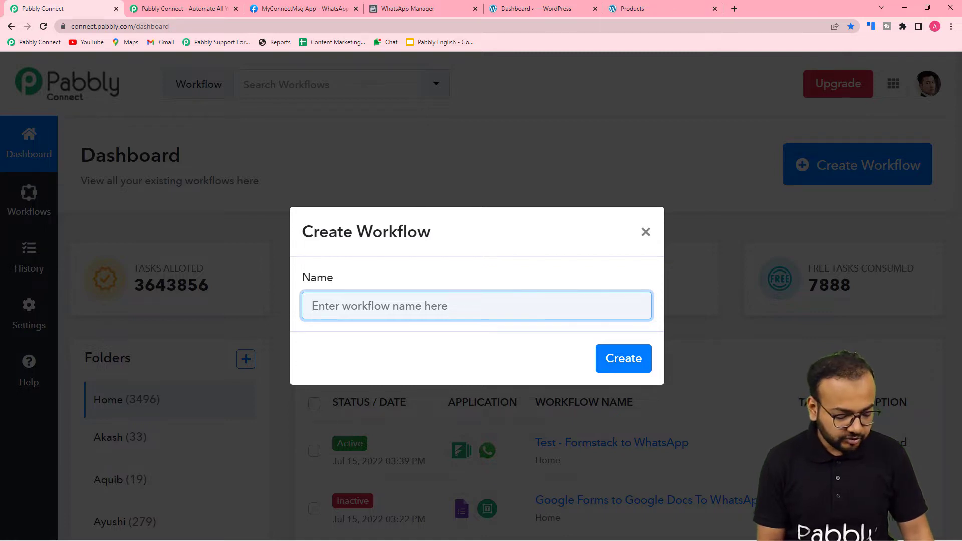
# Create a workflow named 'WooCommerce to WhatsApp Automation'
pyautogui.write('W')
pyautogui.write('ooComme')
pyautogui.write('rs')
pyautogui.write('e to Wha')
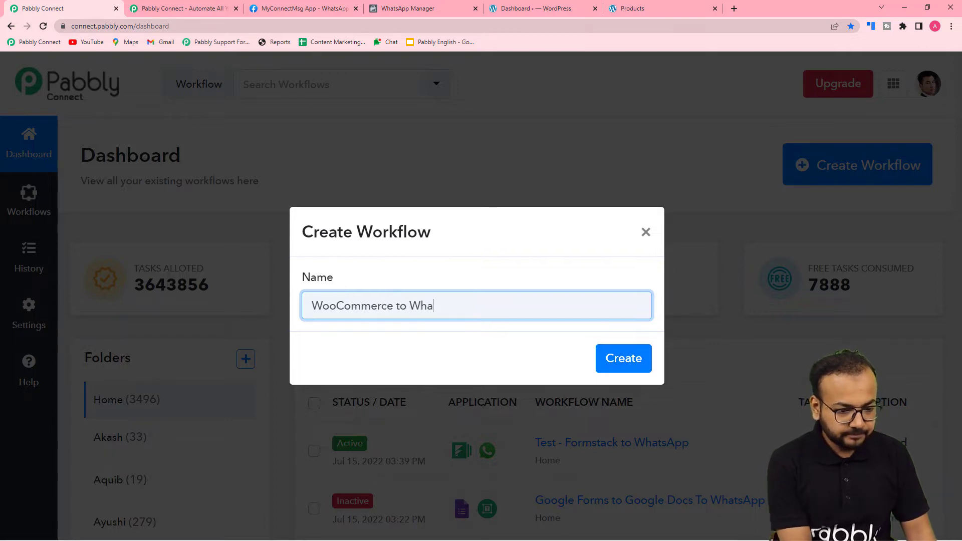
pyautogui.write('tsApp A')
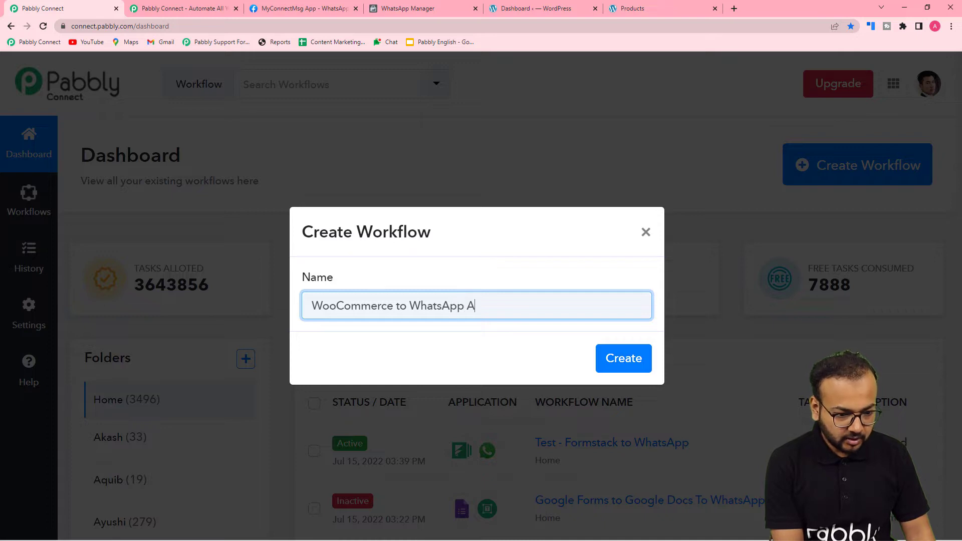
pyautogui.write('utoma')
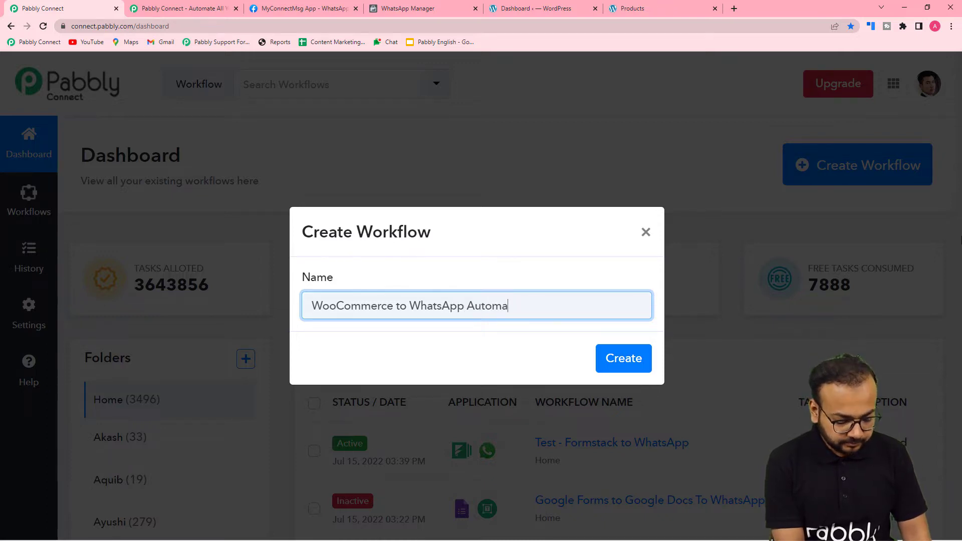
pyautogui.write('ioon')
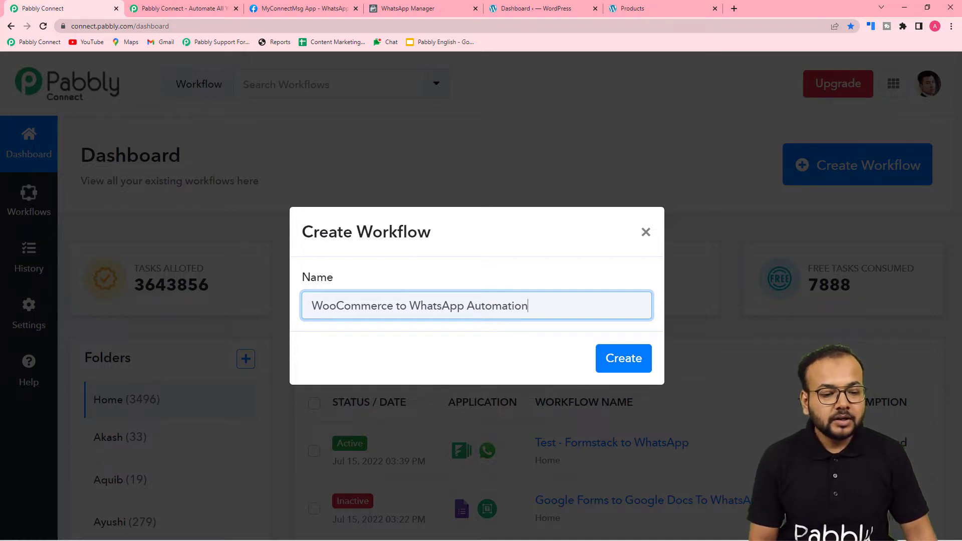
pyautogui.click(624, 359)
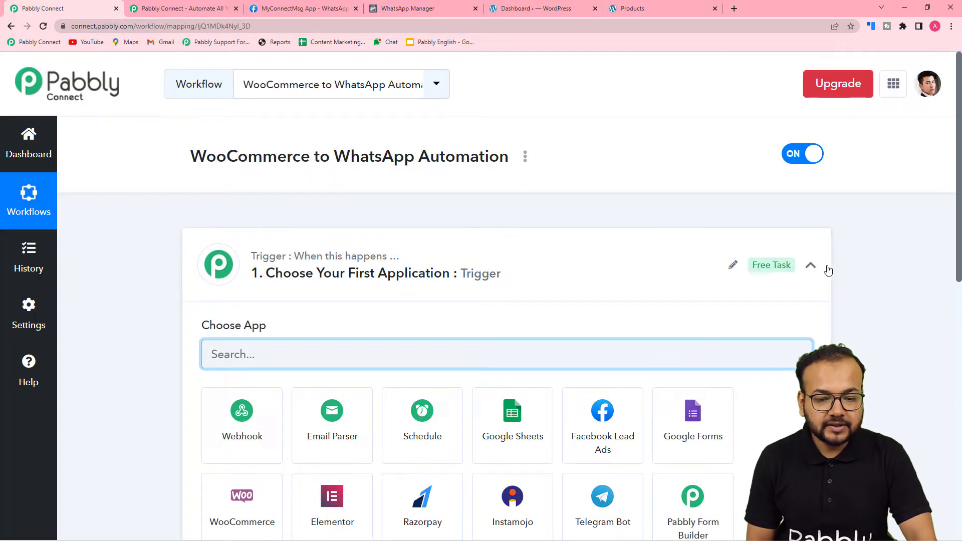
# Collapse and re-expand the Trigger step, then choose WooCommerce as the trigger app
pyautogui.click(749, 270)
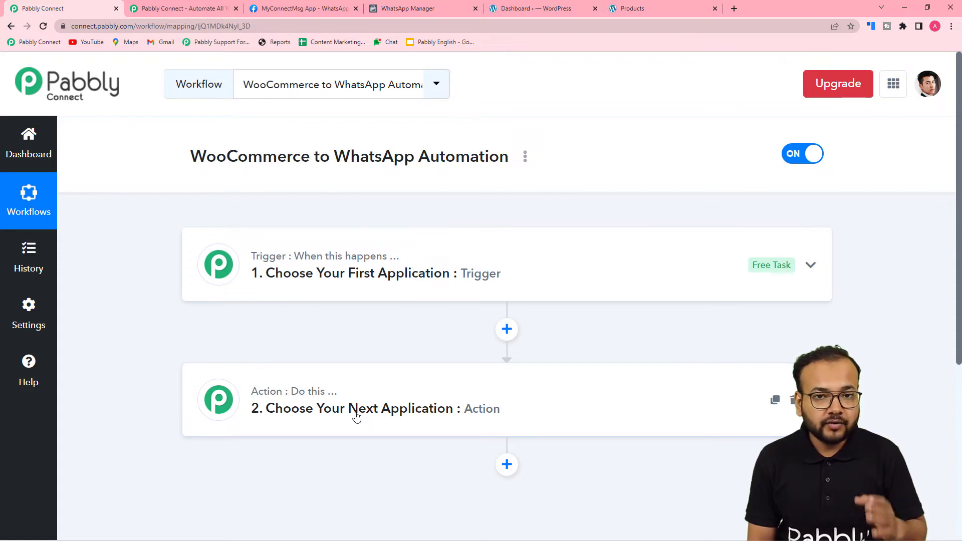
pyautogui.click(263, 275)
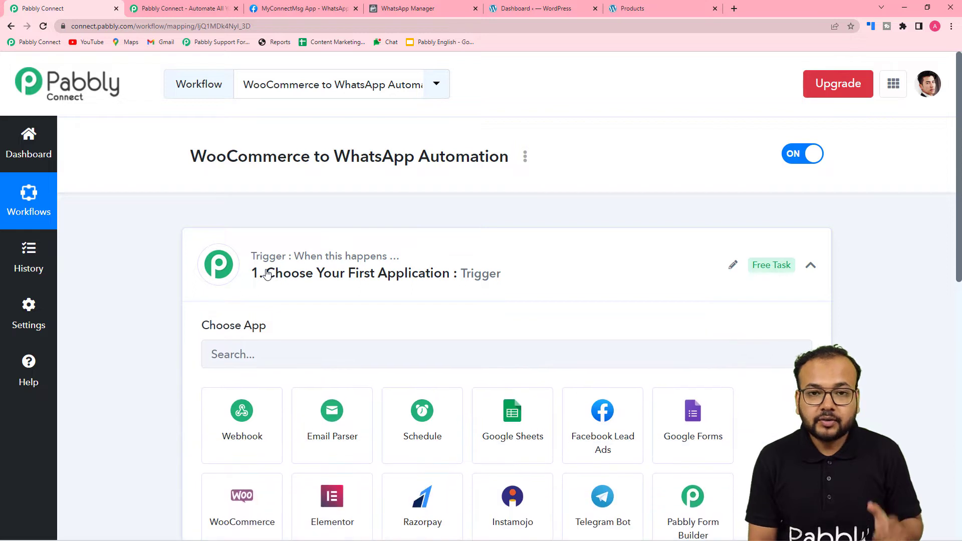
pyautogui.scroll(-2, 267, 274)
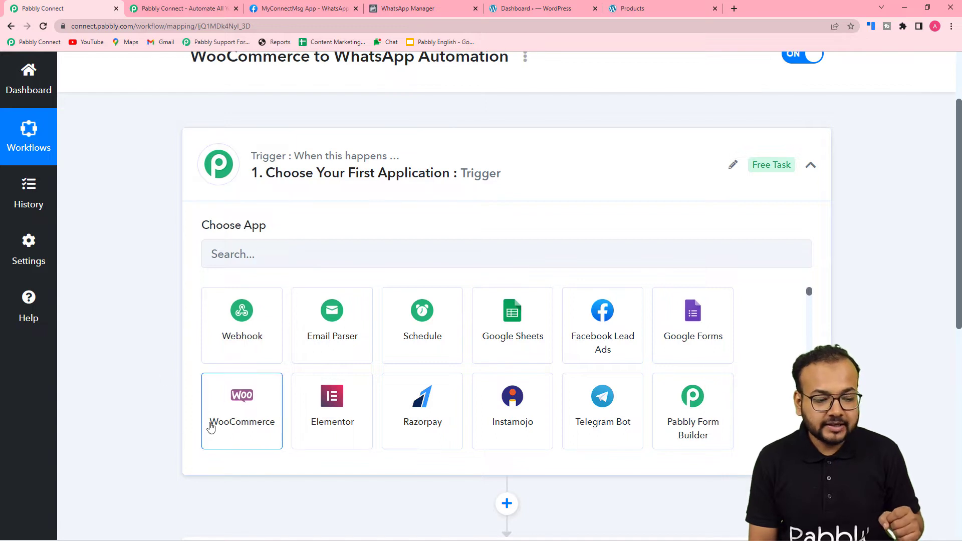
pyautogui.click(245, 439)
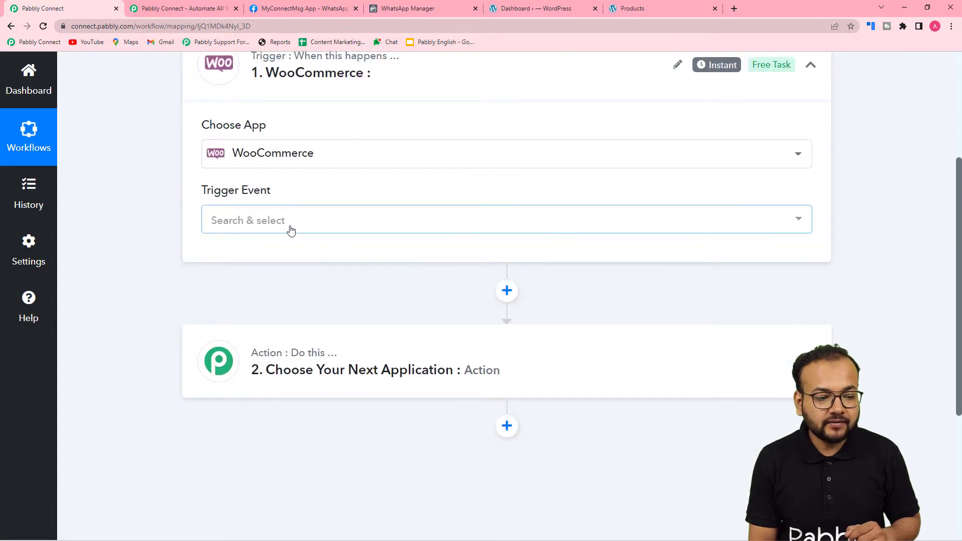
# Set the WooCommerce trigger event to New Order Created, then switch to the WordPress dashboard
pyautogui.click(291, 228)
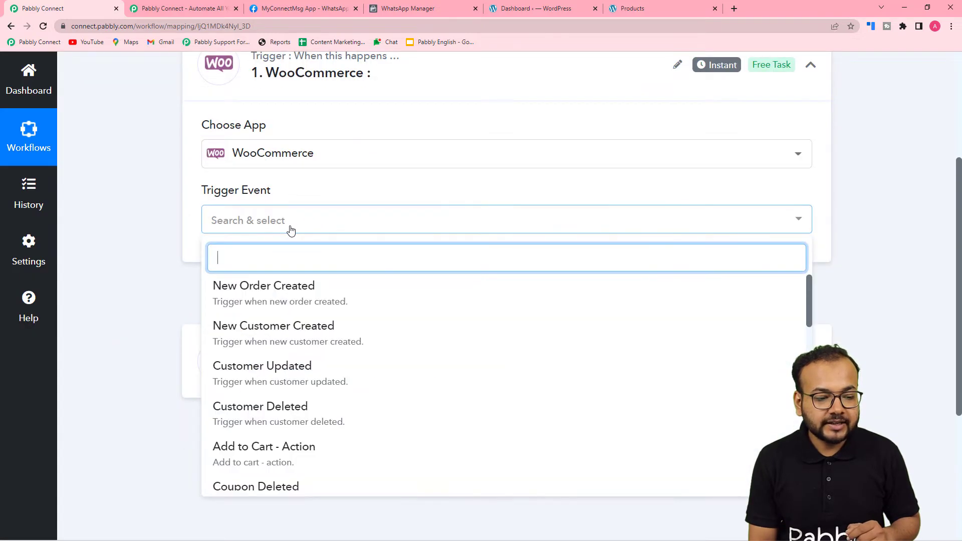
pyautogui.click(279, 291)
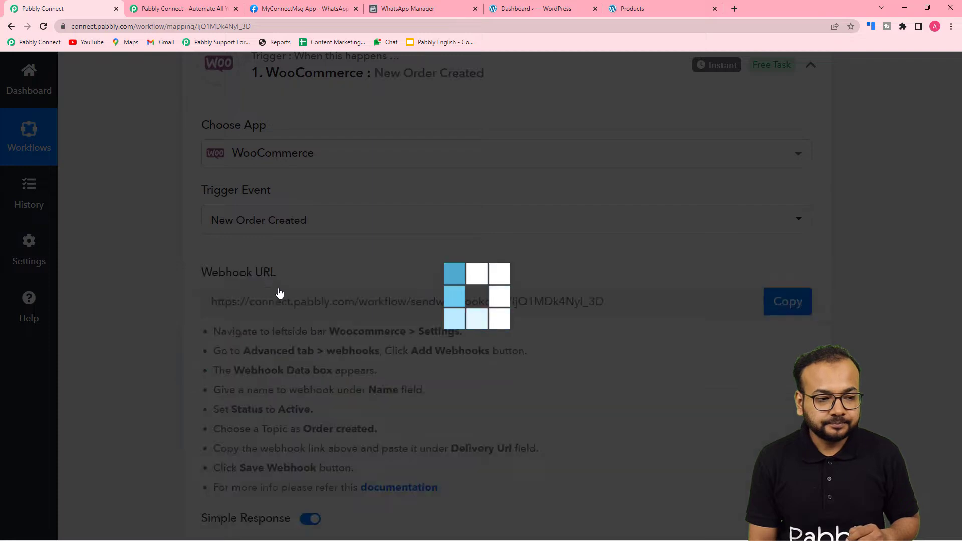
pyautogui.scroll(-2, 279, 290)
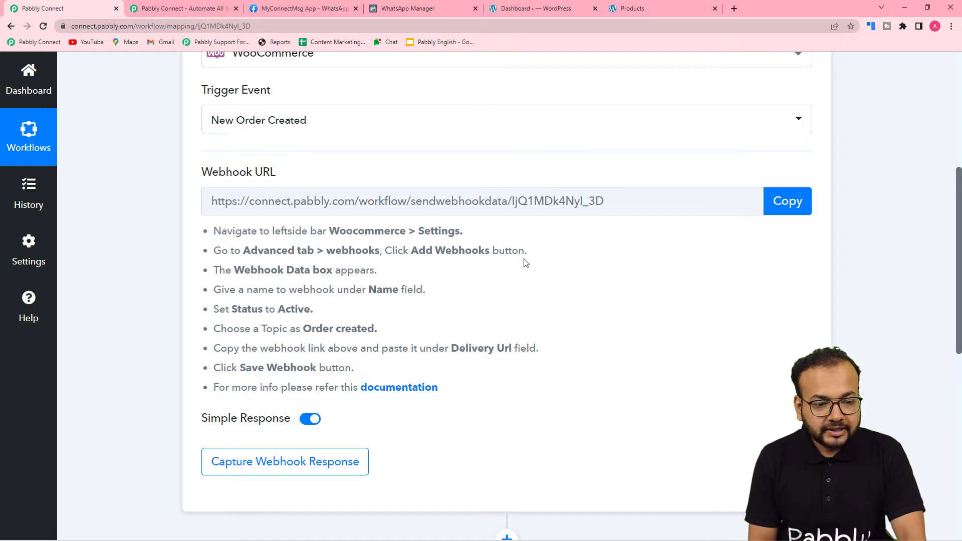
pyautogui.click(536, 9)
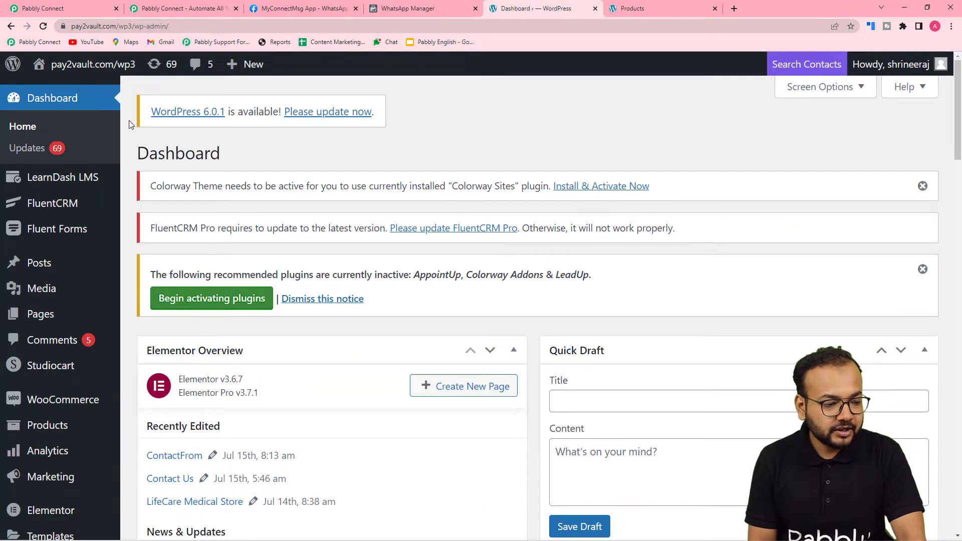
# Under WooCommerce Settings > Advanced > Webhooks, start adding a new webhook
pyautogui.moveTo(53, 405)
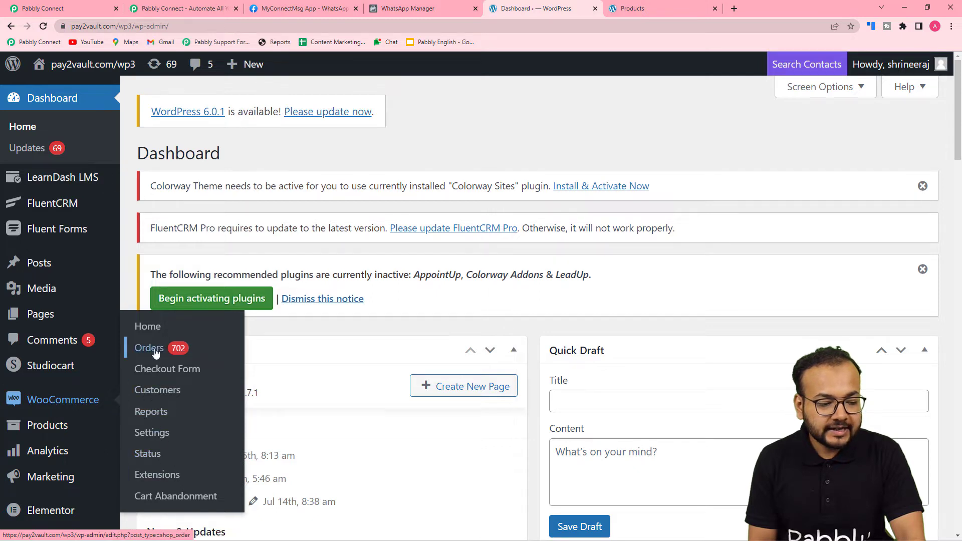
pyautogui.click(158, 436)
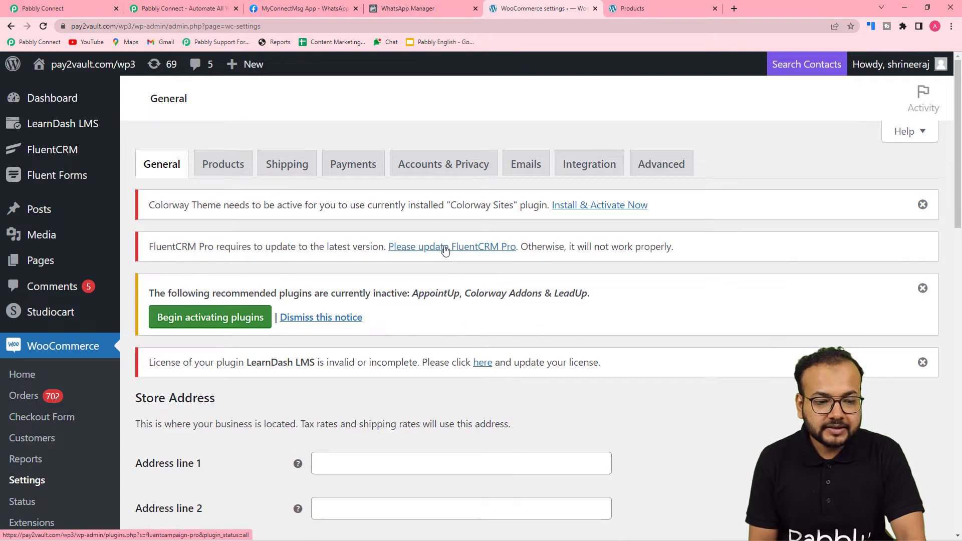
pyautogui.click(671, 167)
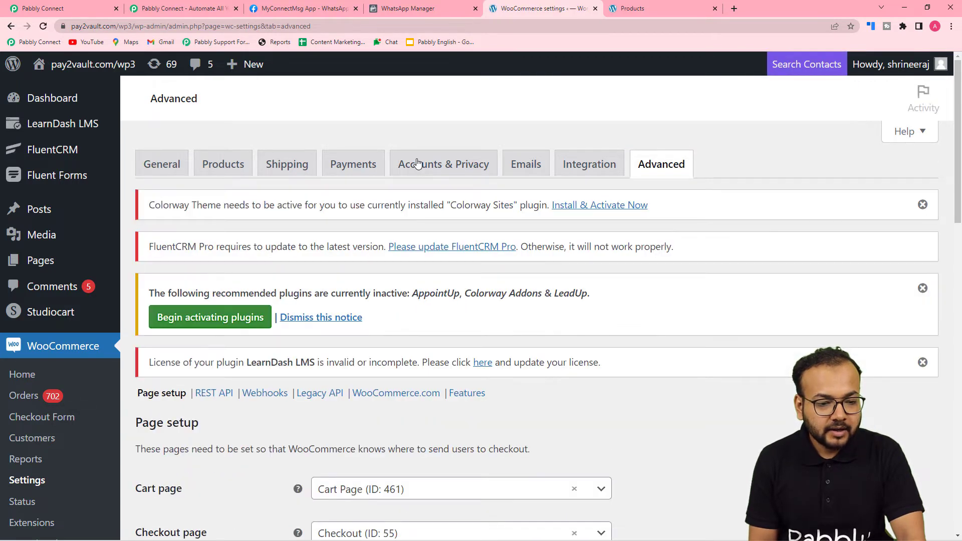
pyautogui.scroll(-4, 416, 163)
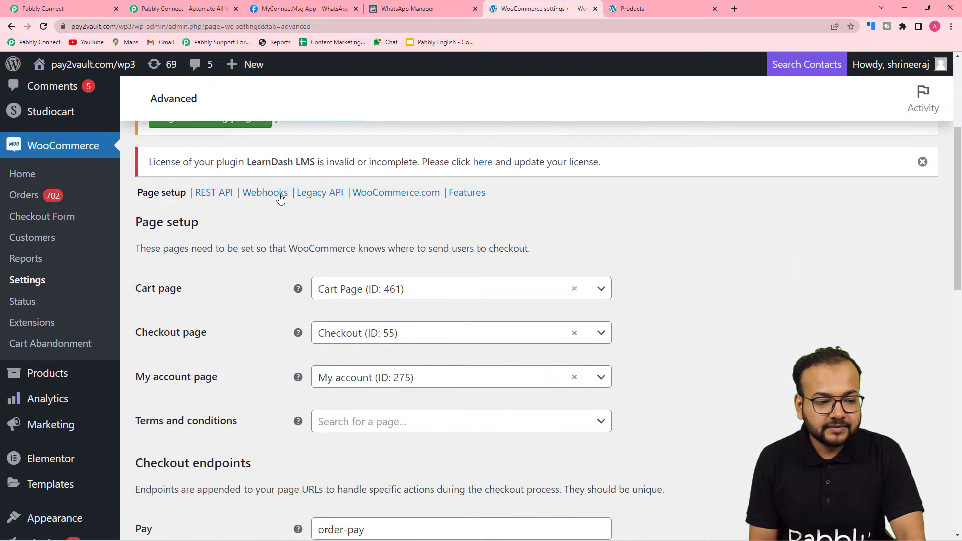
pyautogui.click(262, 195)
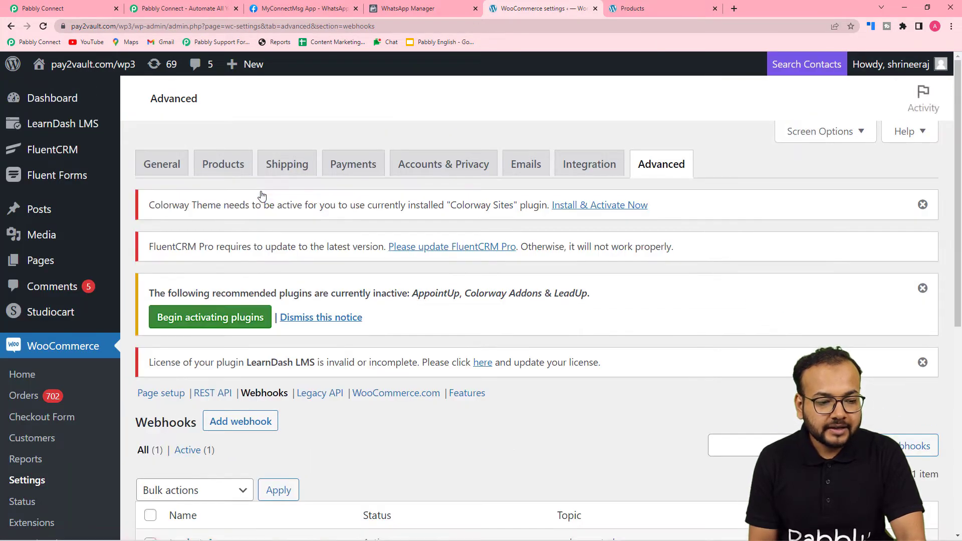
pyautogui.scroll(-4, 262, 195)
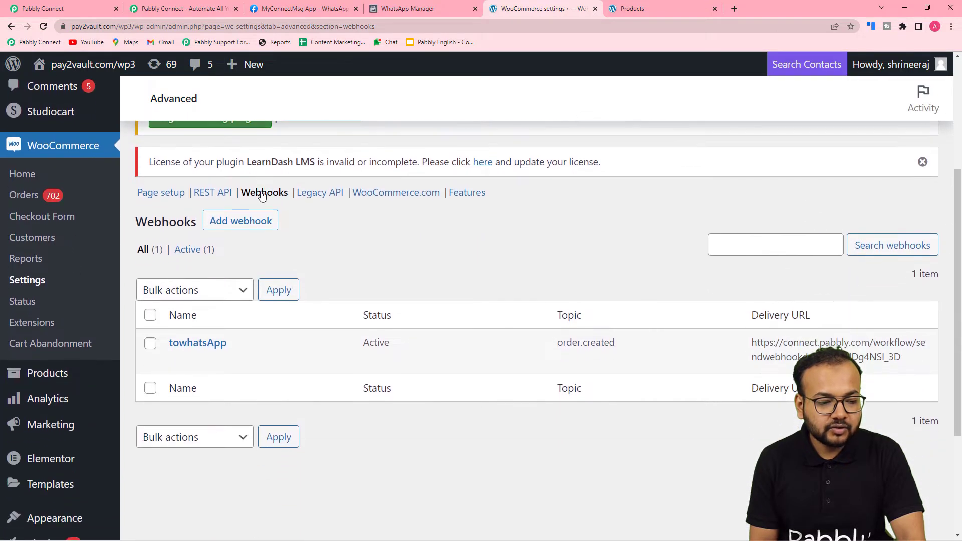
pyautogui.click(253, 221)
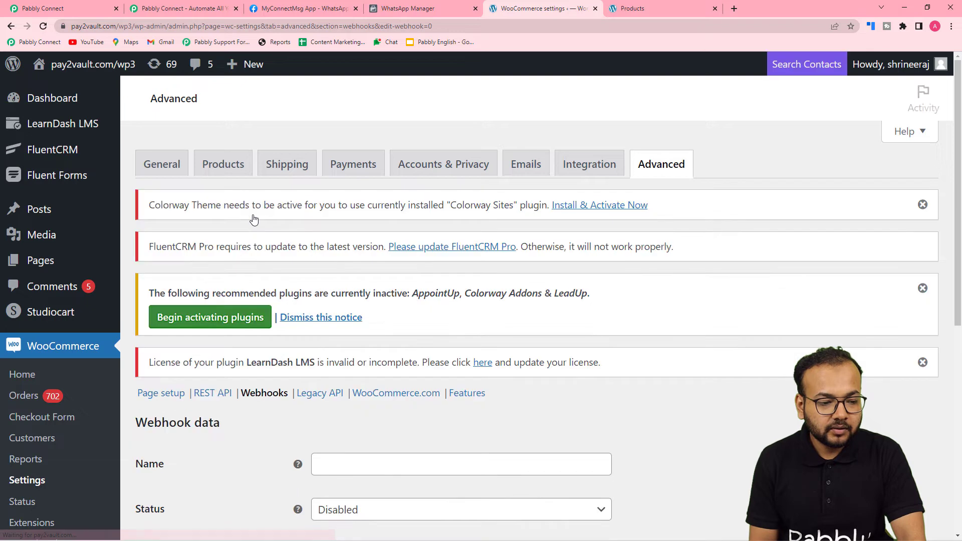
pyautogui.scroll(-6, 254, 221)
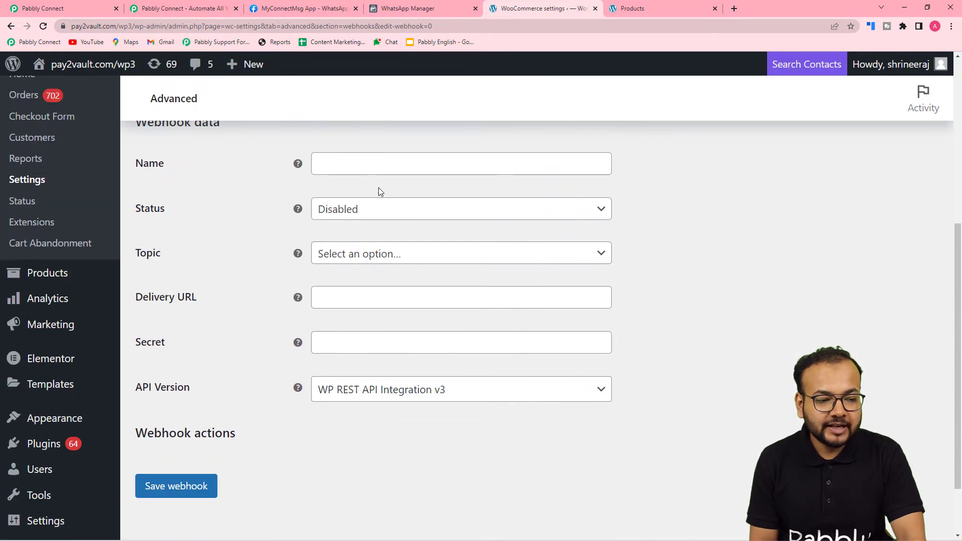
pyautogui.click(418, 170)
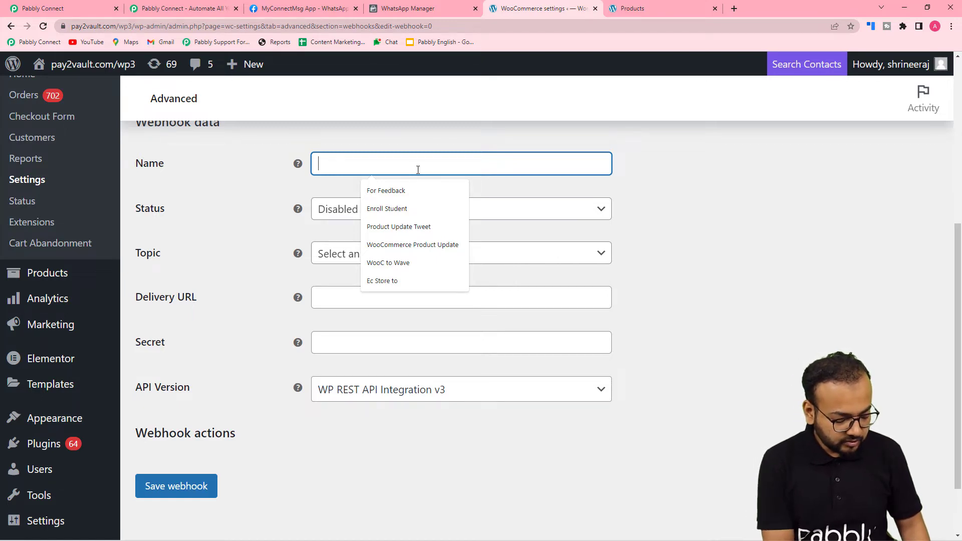
# Name the webhook 'Course PDF' with status Active and topic Order created
pyautogui.write('Course PDF')
pyautogui.click(306, 194)
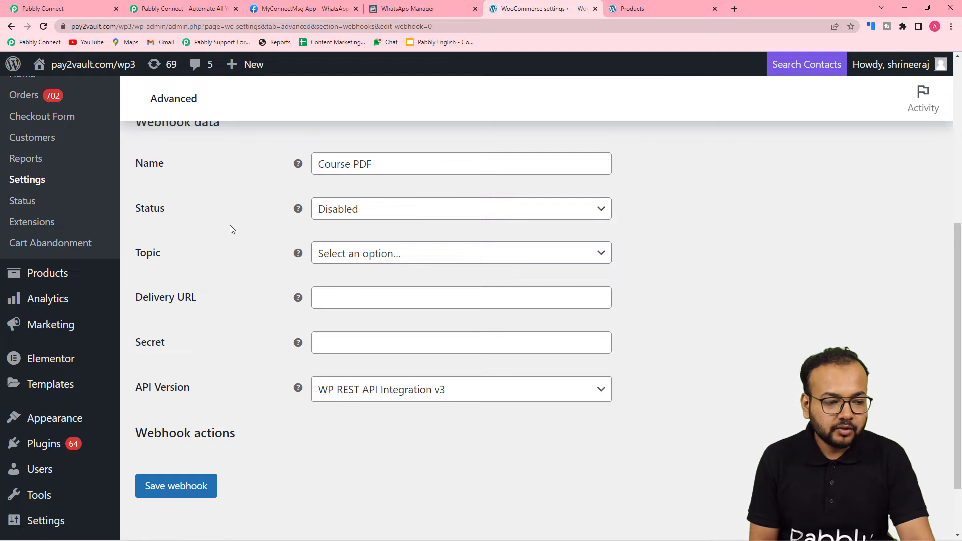
pyautogui.click(378, 216)
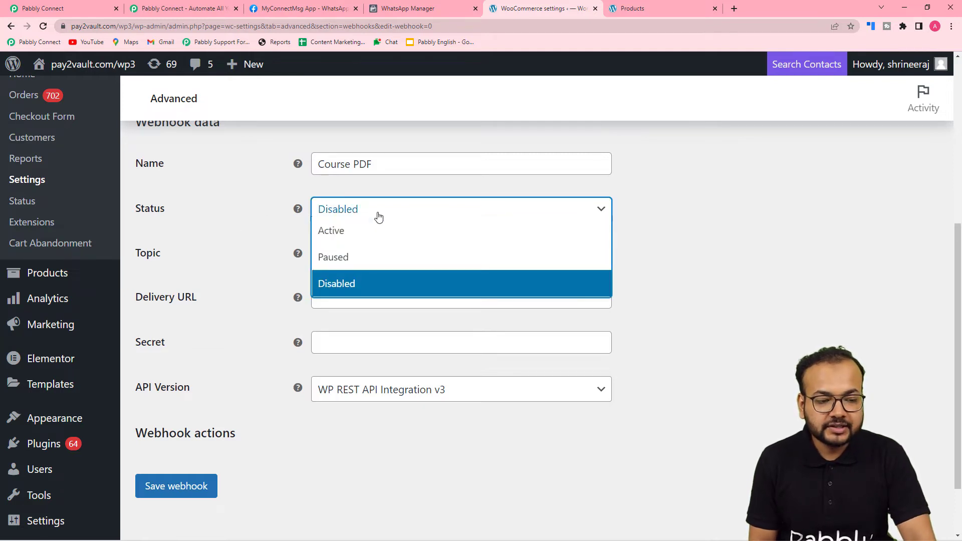
pyautogui.click(315, 237)
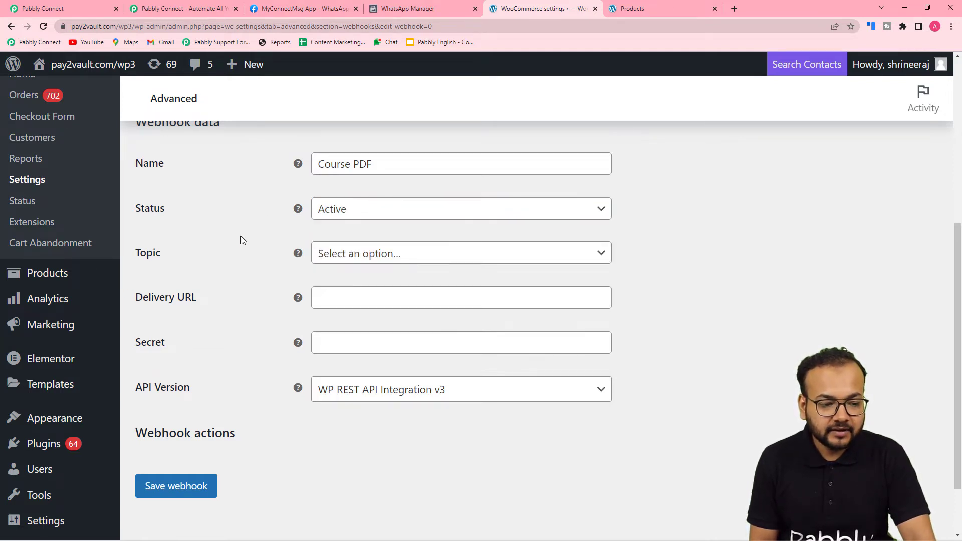
pyautogui.click(344, 255)
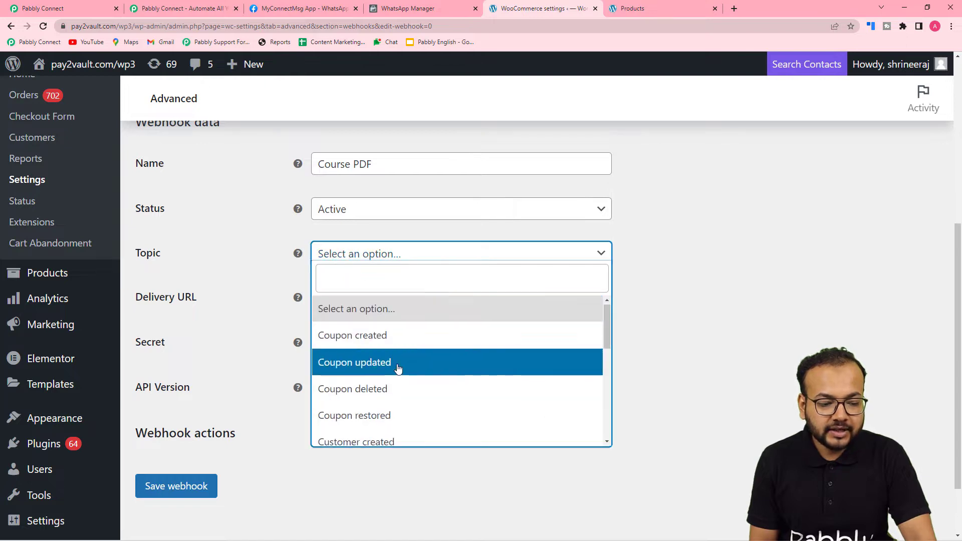
pyautogui.scroll(-4, 397, 369)
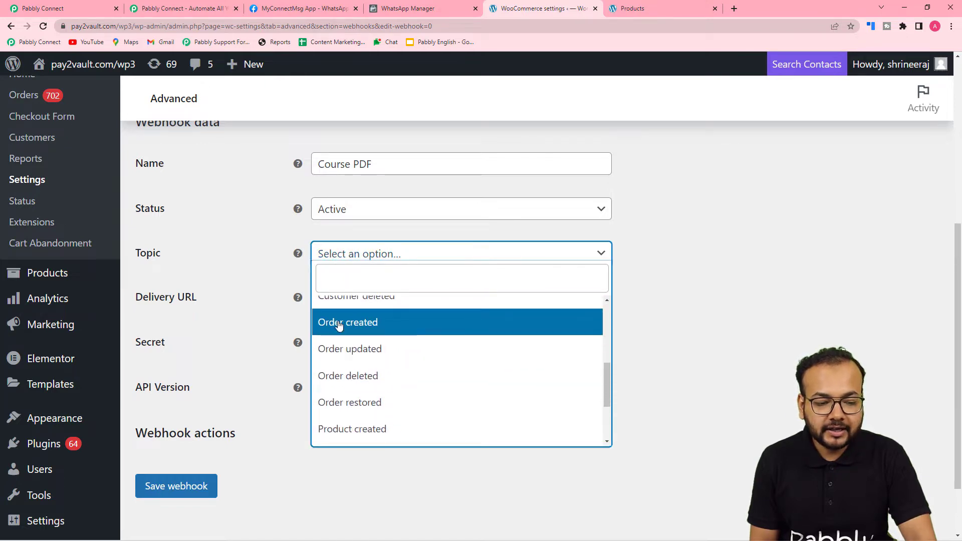
pyautogui.click(339, 325)
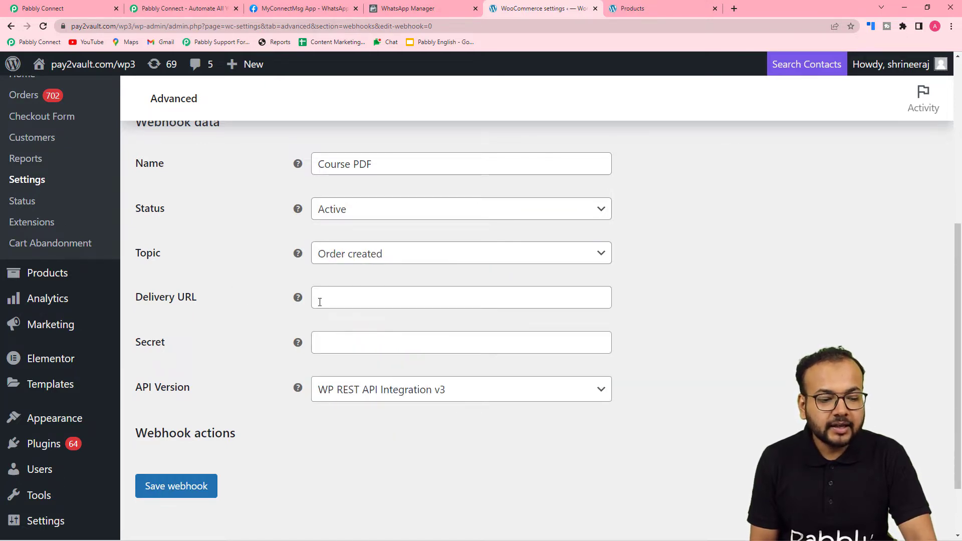
# Copy the Pabbly webhook URL and paste it into the webhook's Delivery URL field
pyautogui.click(93, 7)
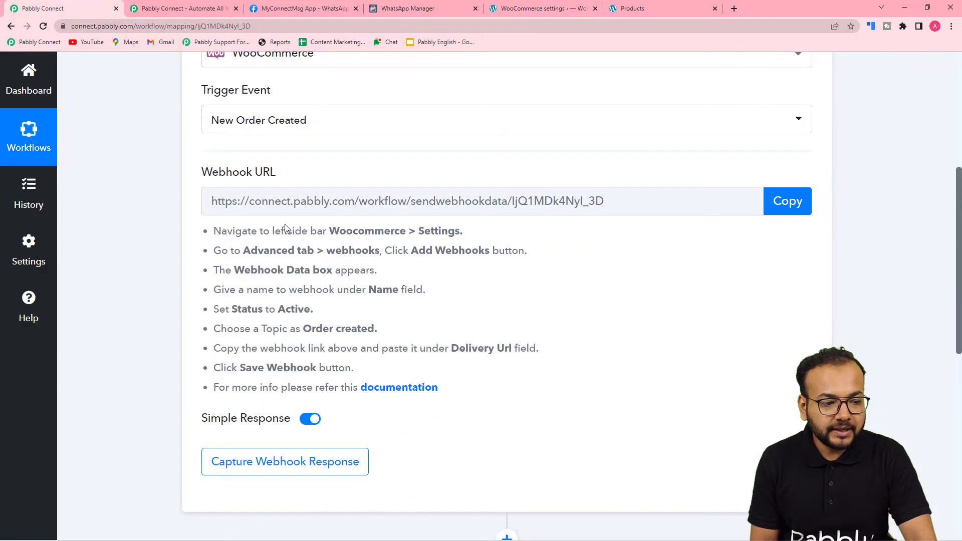
pyautogui.click(789, 205)
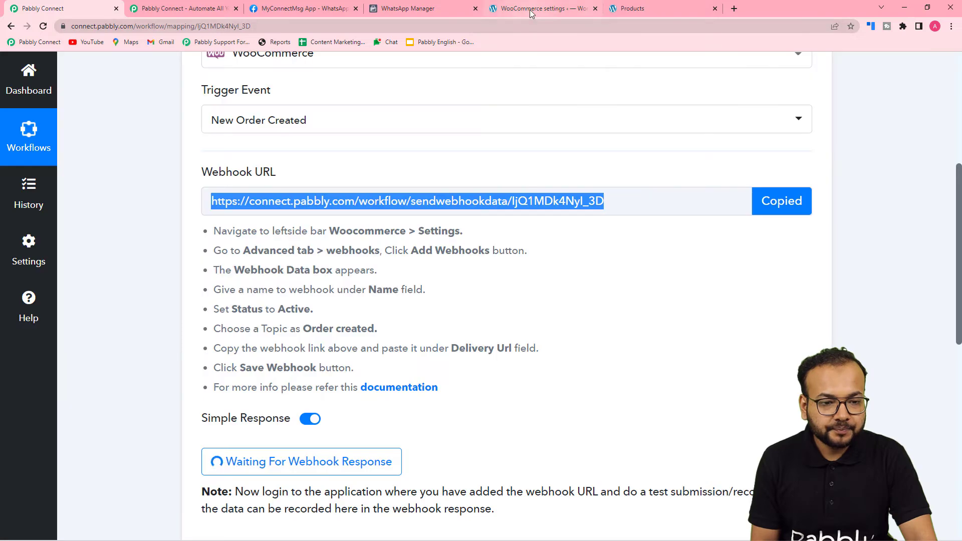
pyautogui.click(531, 9)
pyautogui.rightClick(326, 300)
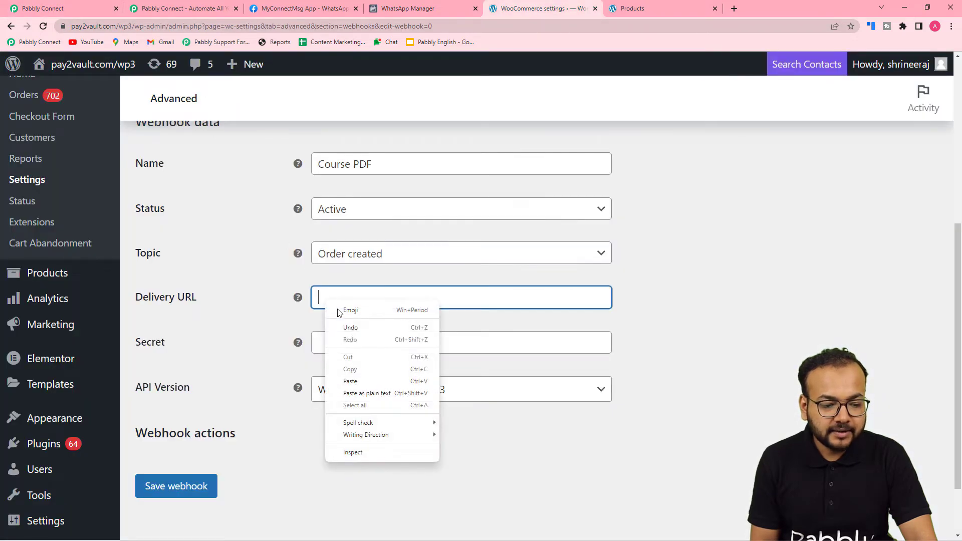
pyautogui.click(351, 389)
# Save the Course PDF webhook and check the received response (Webhook Id 622) in Pabbly
pyautogui.scroll(-2, 261, 373)
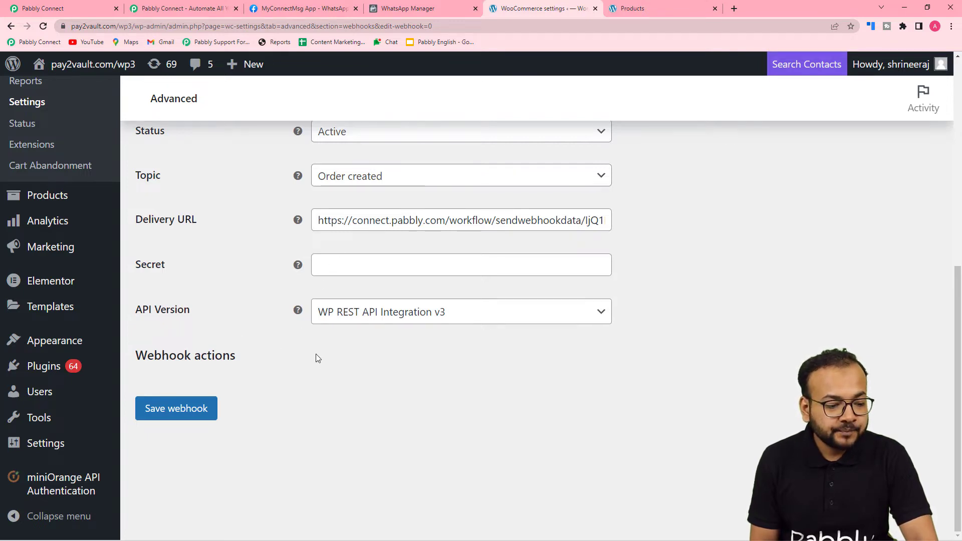
pyautogui.click(182, 410)
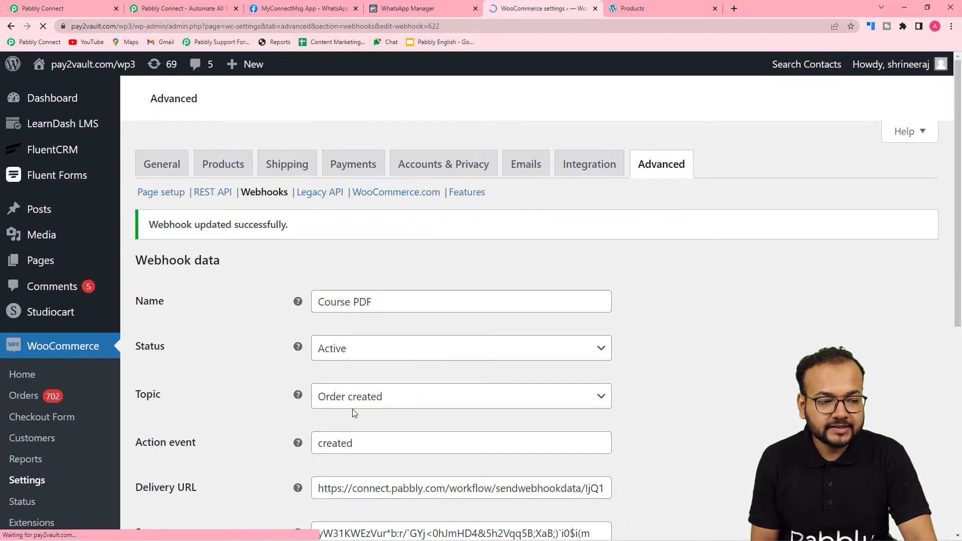
pyautogui.scroll(-2, 354, 414)
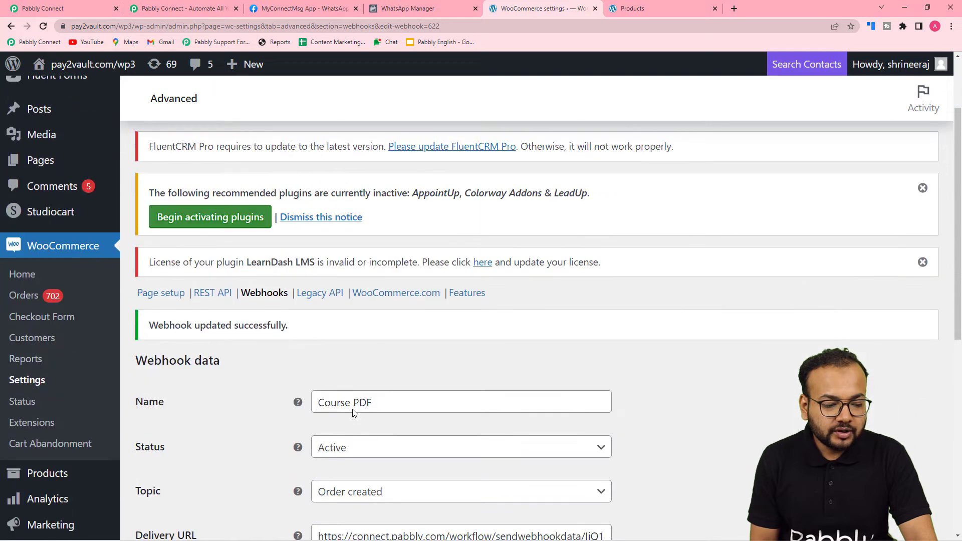
pyautogui.scroll(-3, 225, 376)
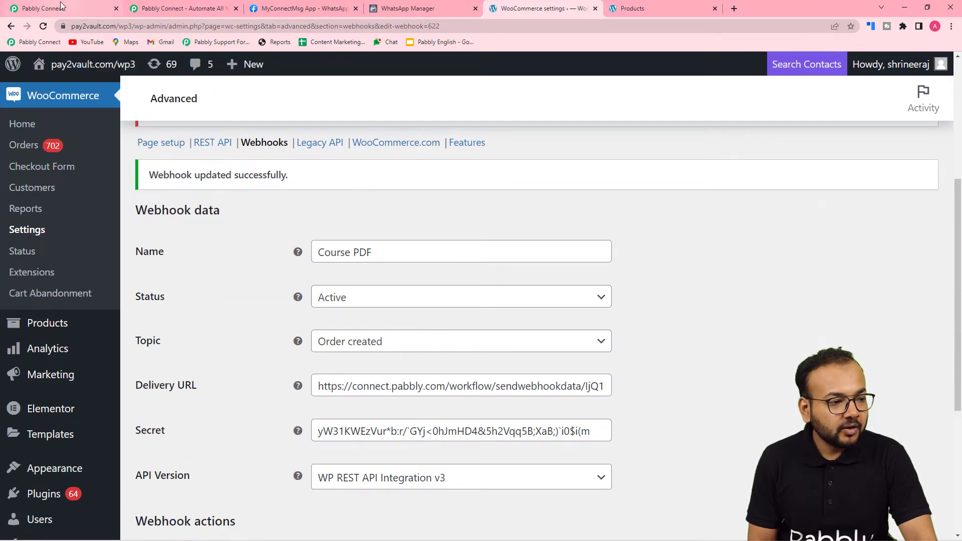
pyautogui.click(43, 8)
pyautogui.scroll(-2, 120, 219)
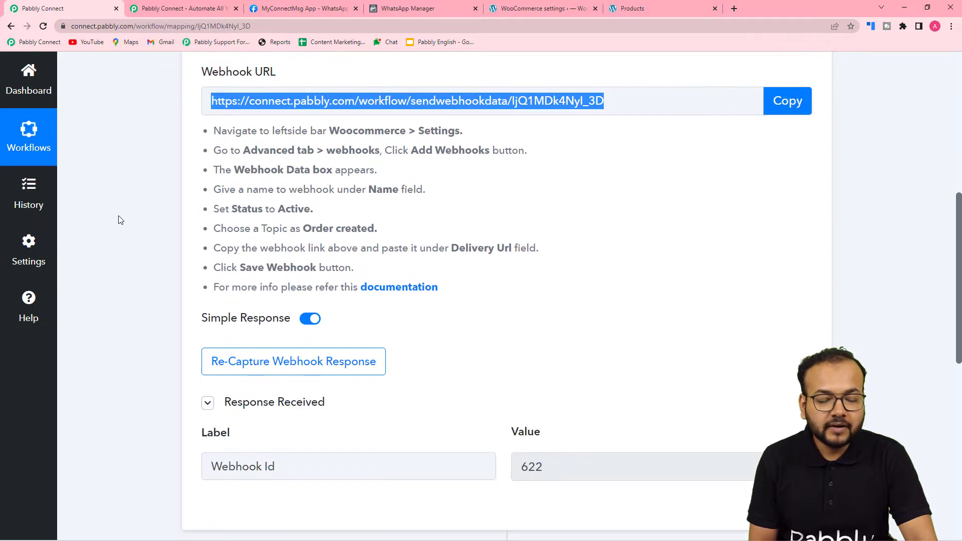
# Re-capture the webhook response, confirming with Yes, and bring up the store's Shop window
pyautogui.scroll(-5, 121, 219)
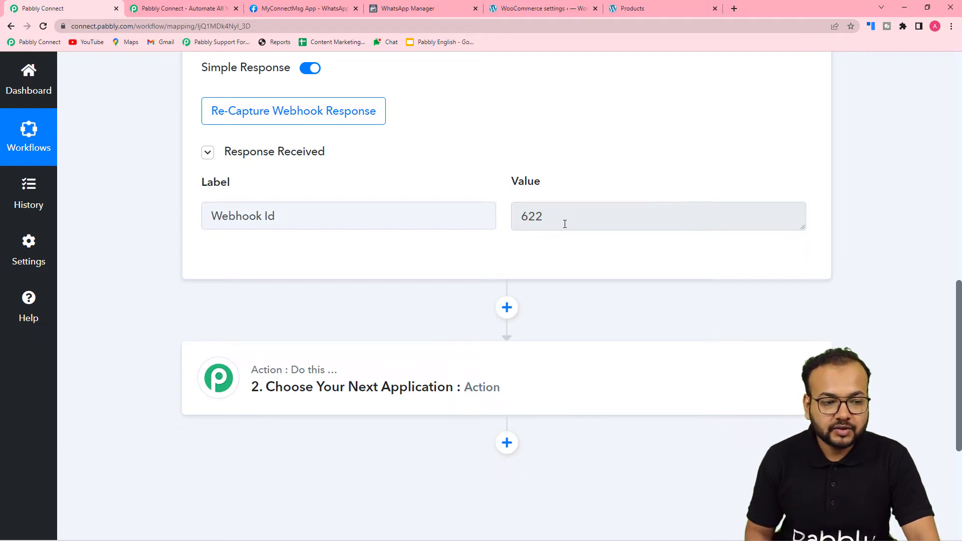
pyautogui.click(300, 107)
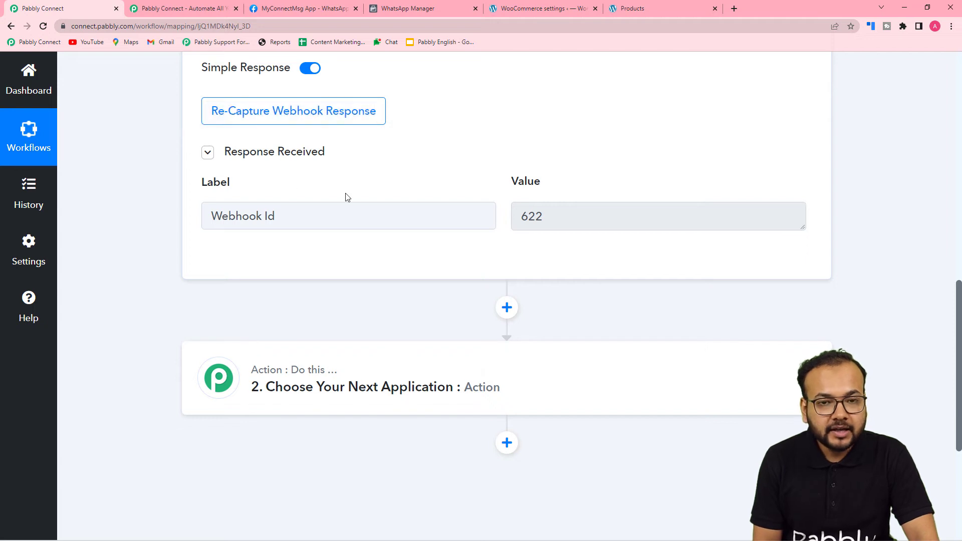
pyautogui.moveTo(517, 189)
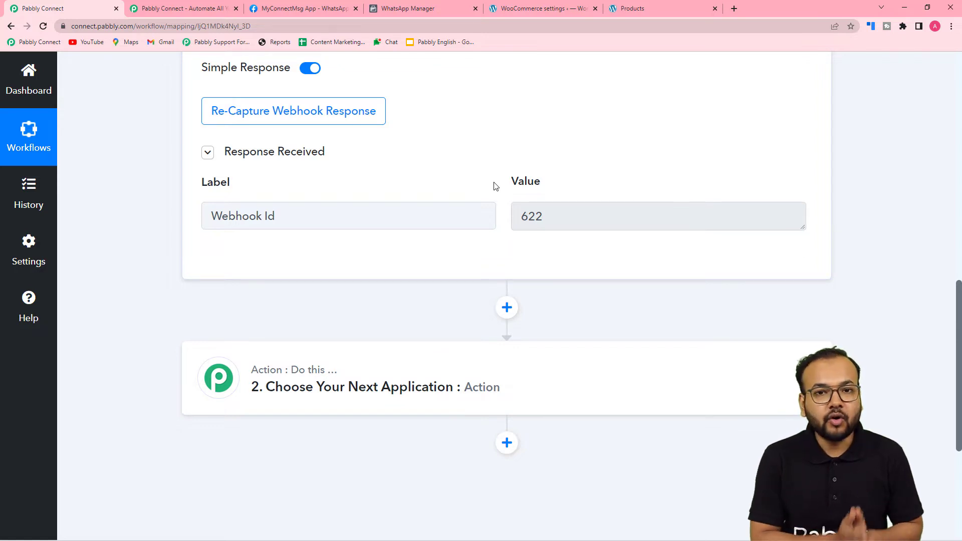
pyautogui.click(280, 112)
pyautogui.click(441, 381)
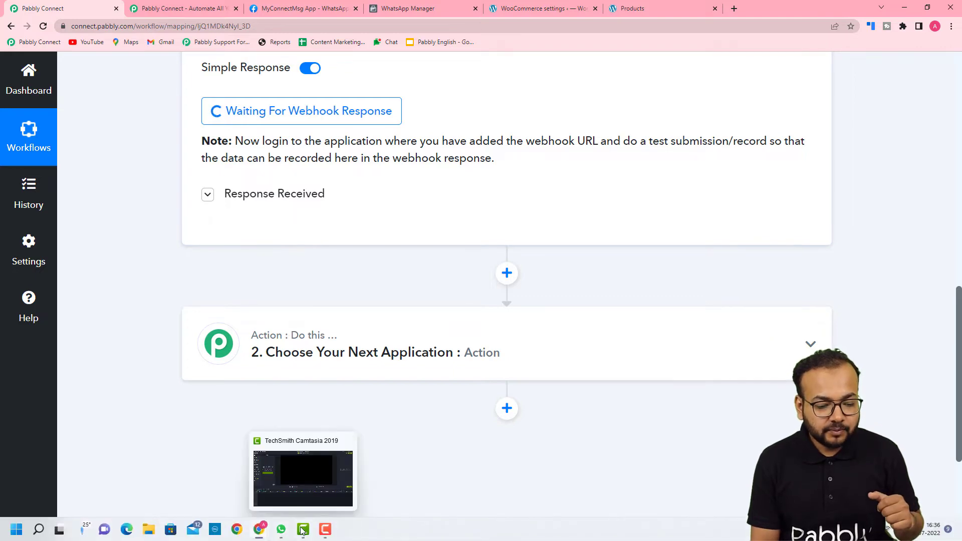
pyautogui.moveTo(260, 532)
pyautogui.click(307, 481)
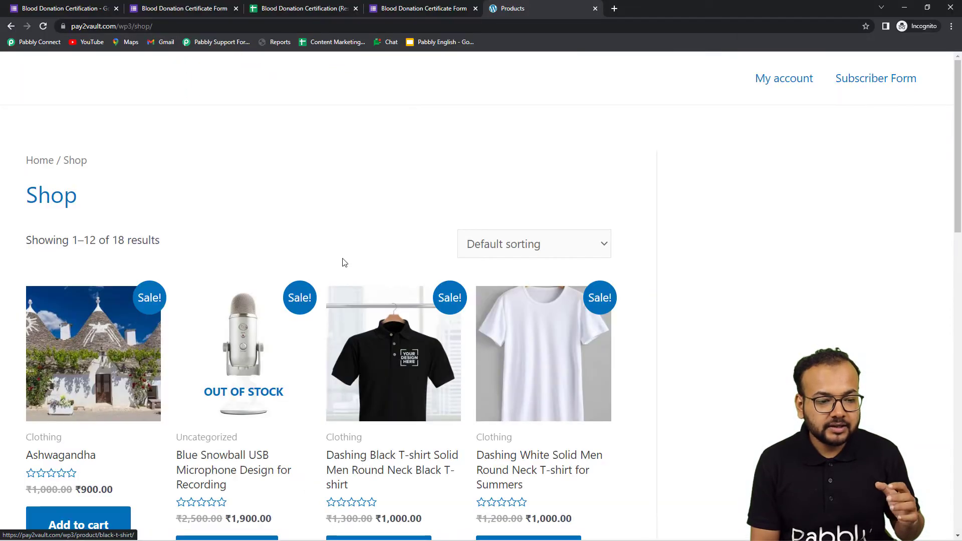
# Add PHP for Beginners (₹450.00) to the cart and proceed to checkout
pyautogui.scroll(-5, 338, 254)
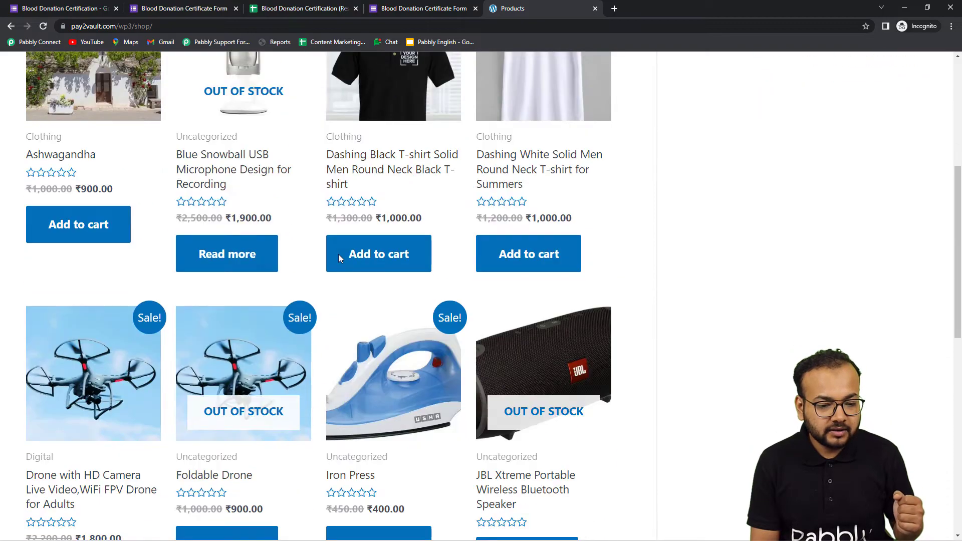
pyautogui.scroll(-7, 339, 254)
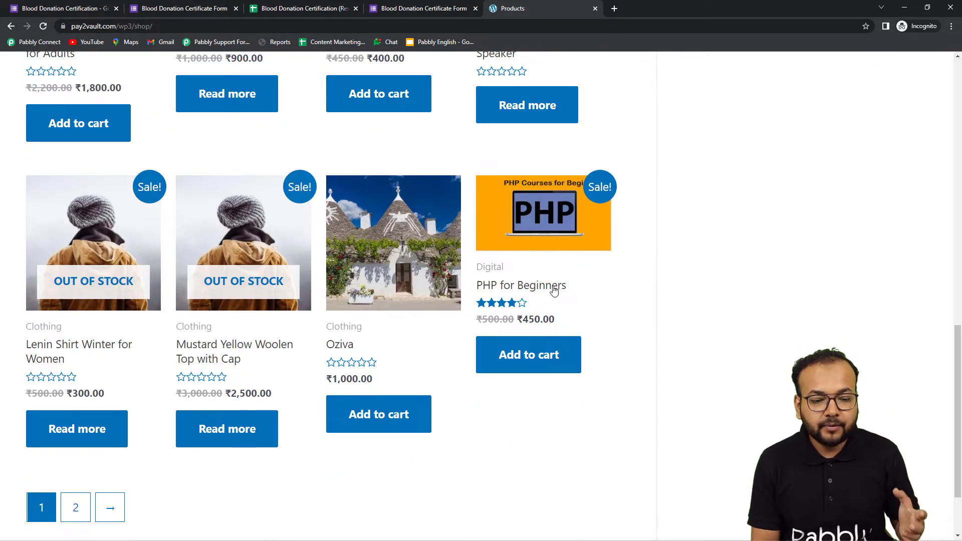
pyautogui.click(541, 365)
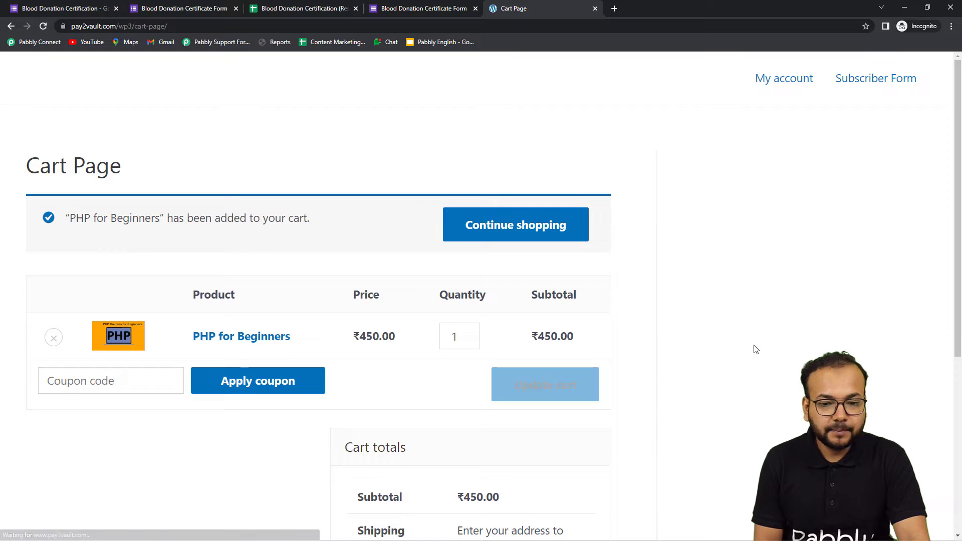
pyautogui.scroll(-3, 757, 350)
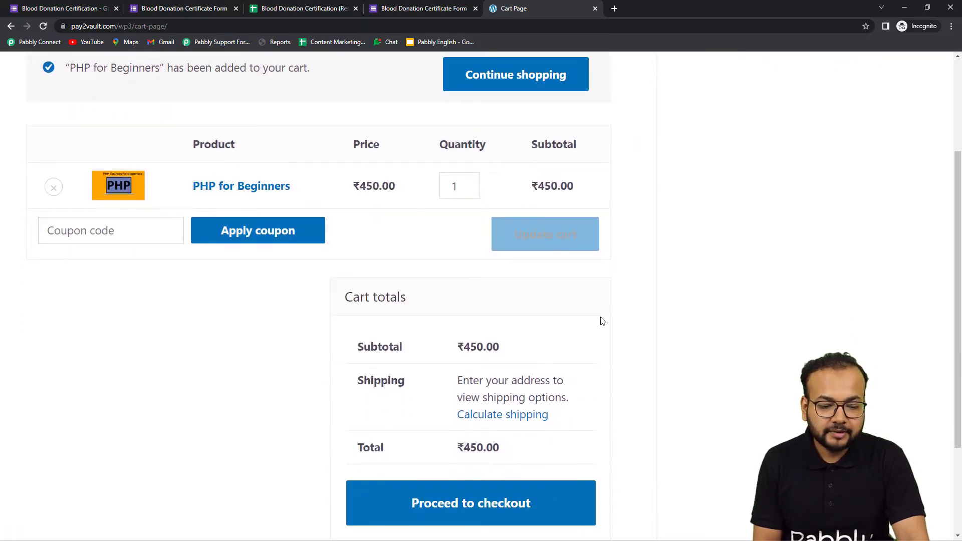
pyautogui.scroll(-2, 468, 383)
pyautogui.click(468, 402)
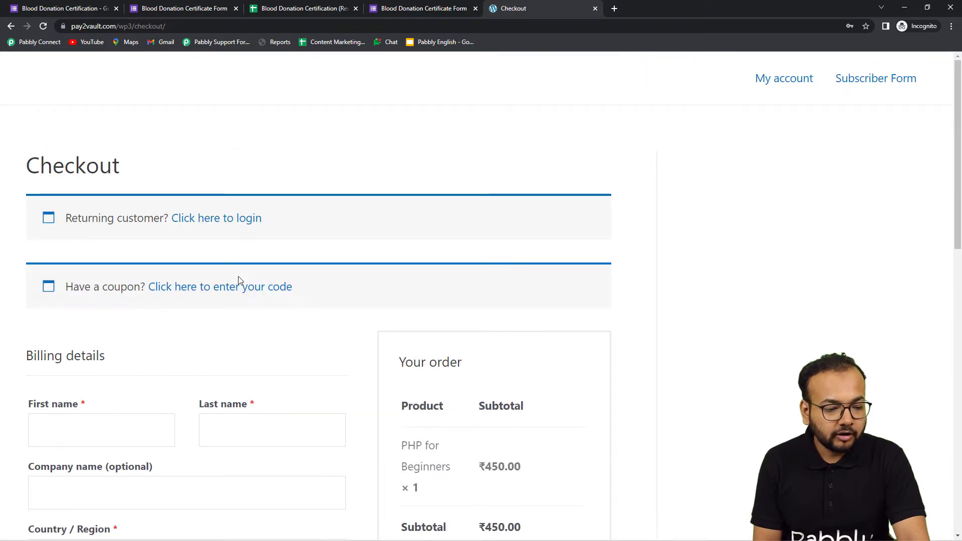
pyautogui.scroll(-5, 238, 279)
# Fill in the billing first name, autofill the saved address, and replace the phone number
pyautogui.click(100, 179)
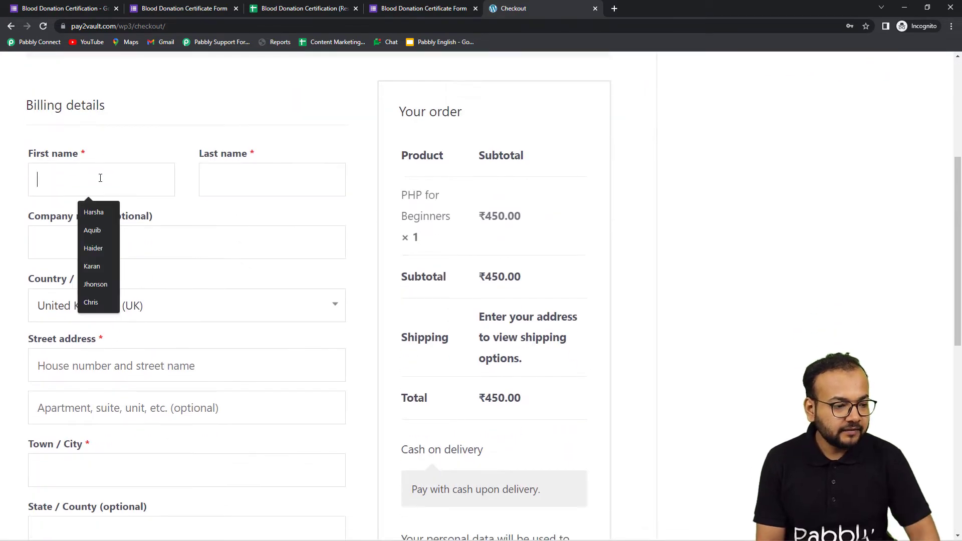
pyautogui.write('Demo')
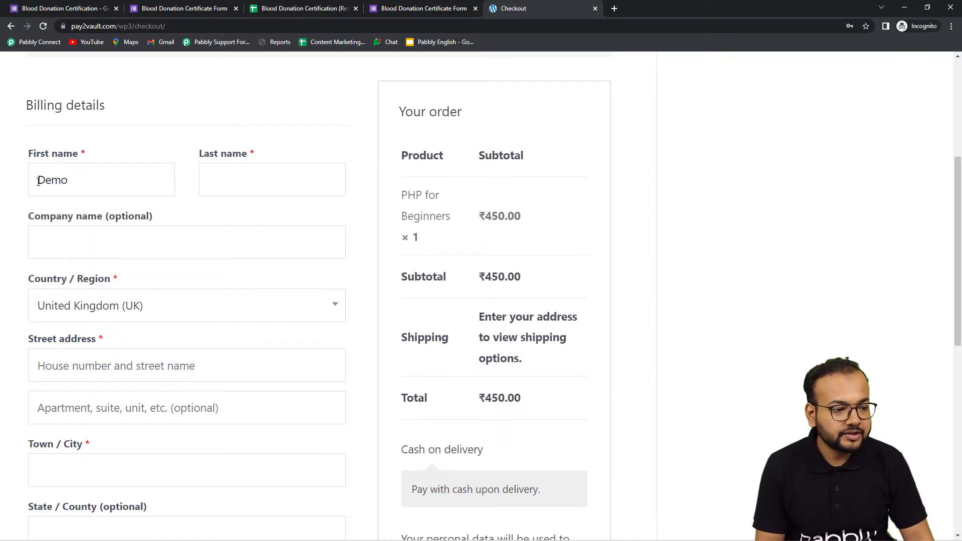
pyautogui.write('Name')
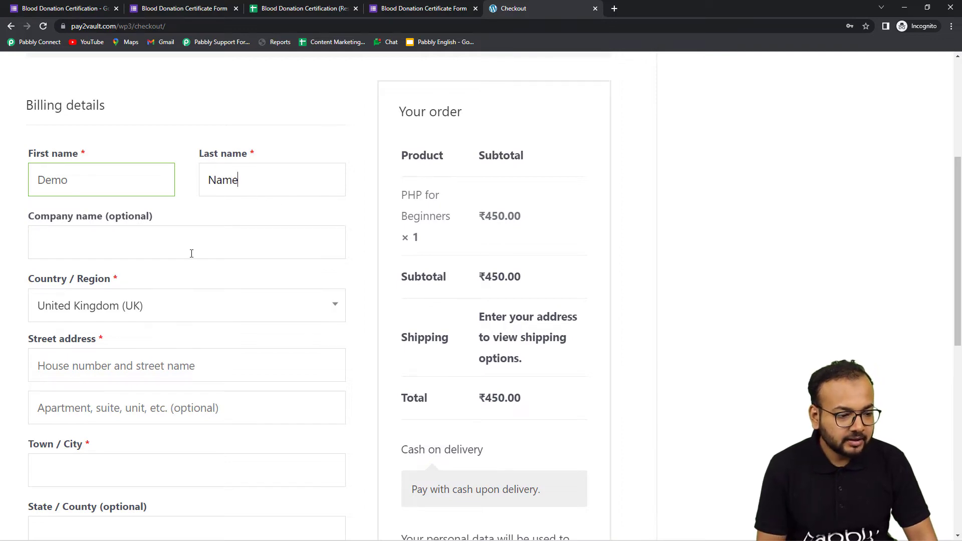
pyautogui.scroll(-3, 192, 253)
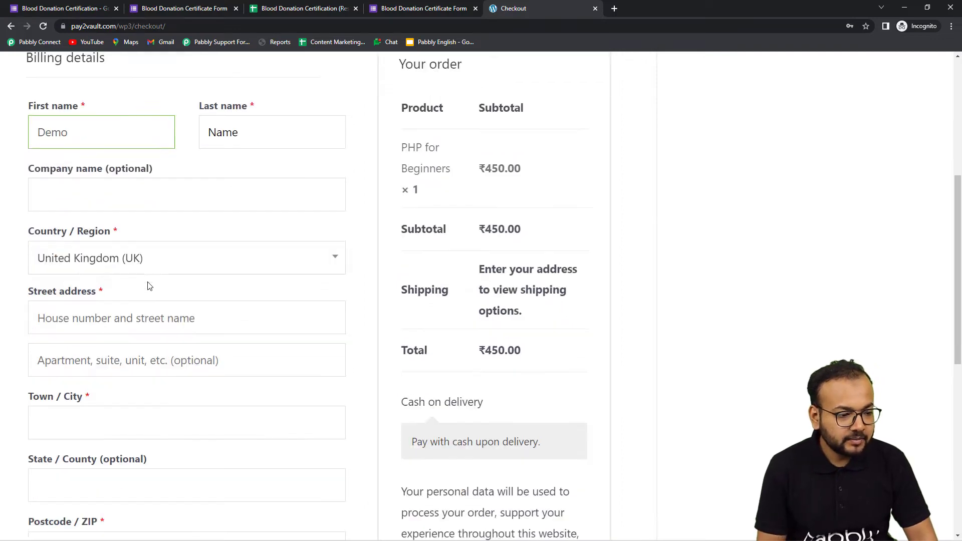
pyautogui.click(128, 221)
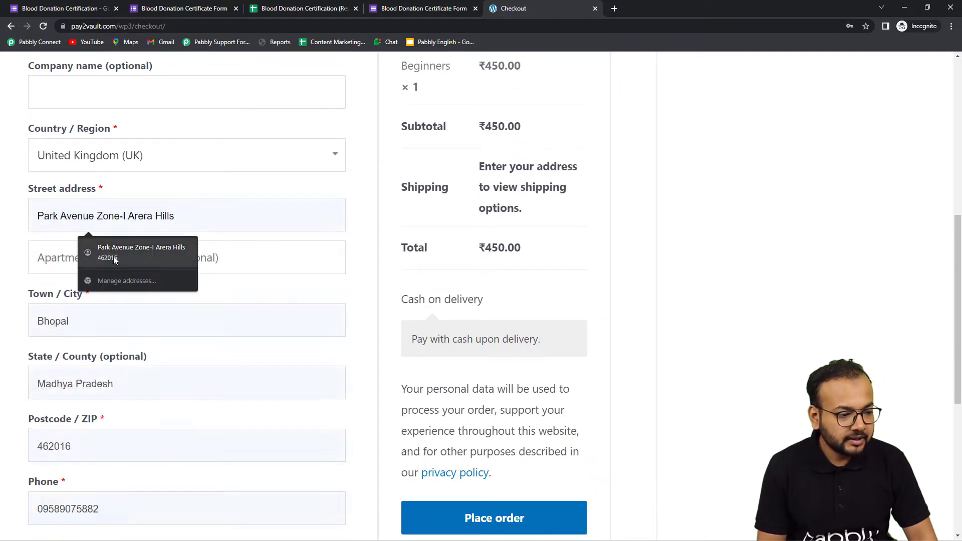
pyautogui.click(95, 249)
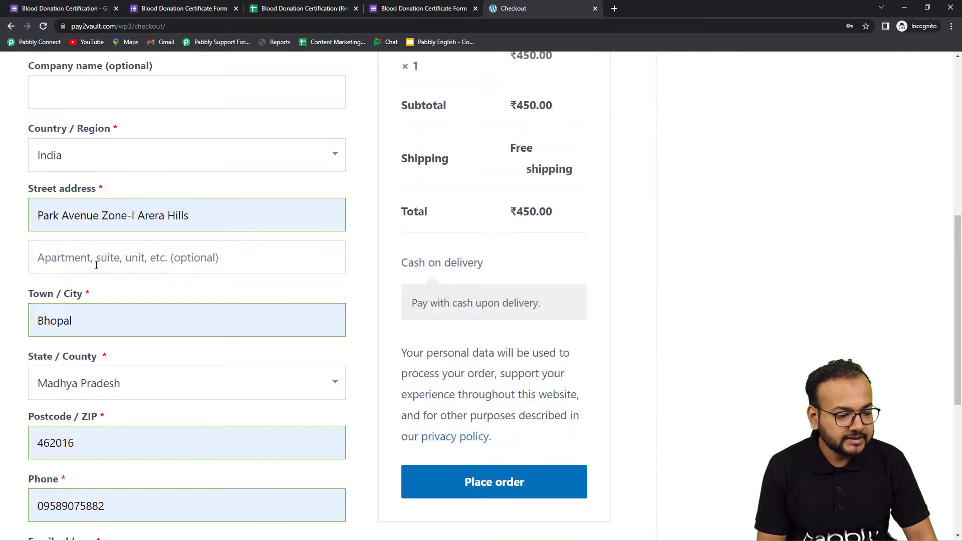
pyautogui.scroll(-3, 93, 281)
pyautogui.moveTo(105, 356); pyautogui.dragTo(2, 347)
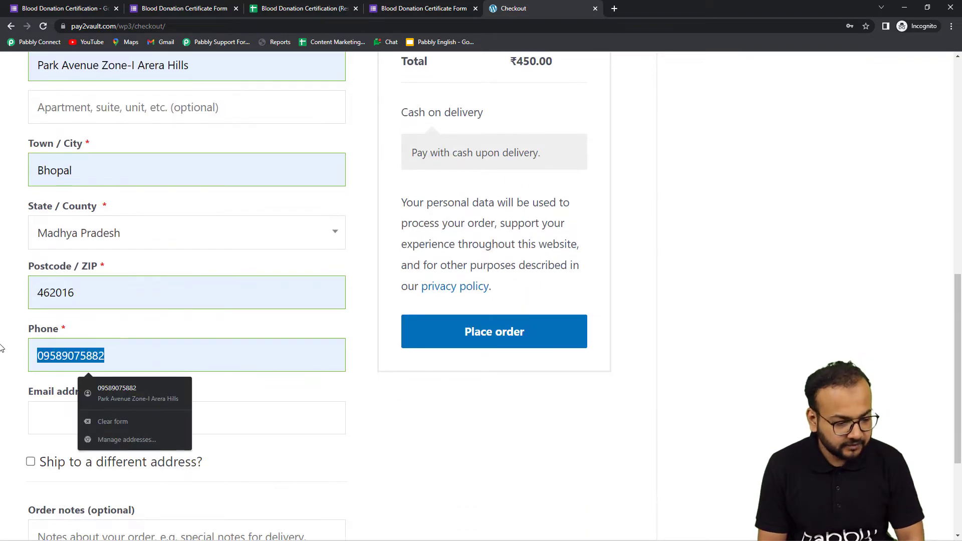
pyautogui.press('BackSpace')
pyautogui.write('919')
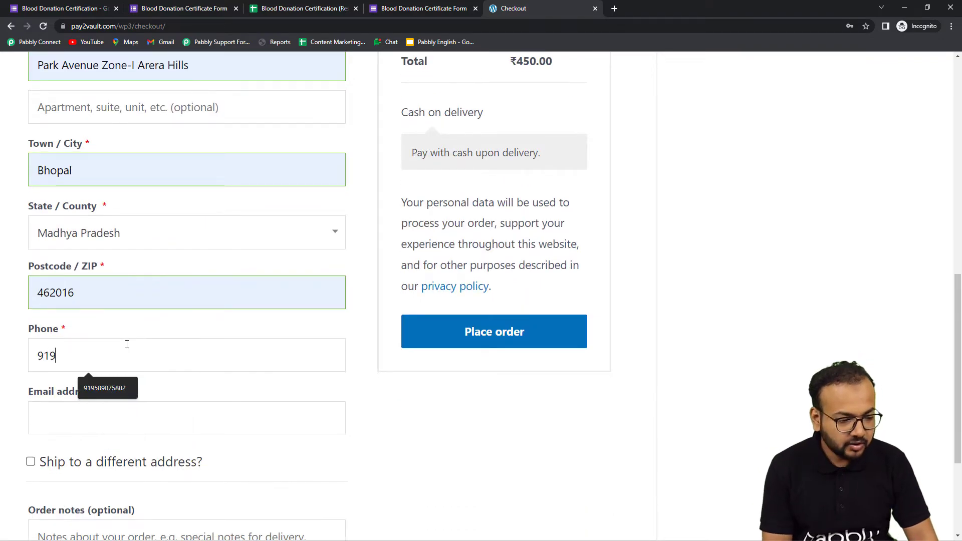
pyautogui.write('191919191')
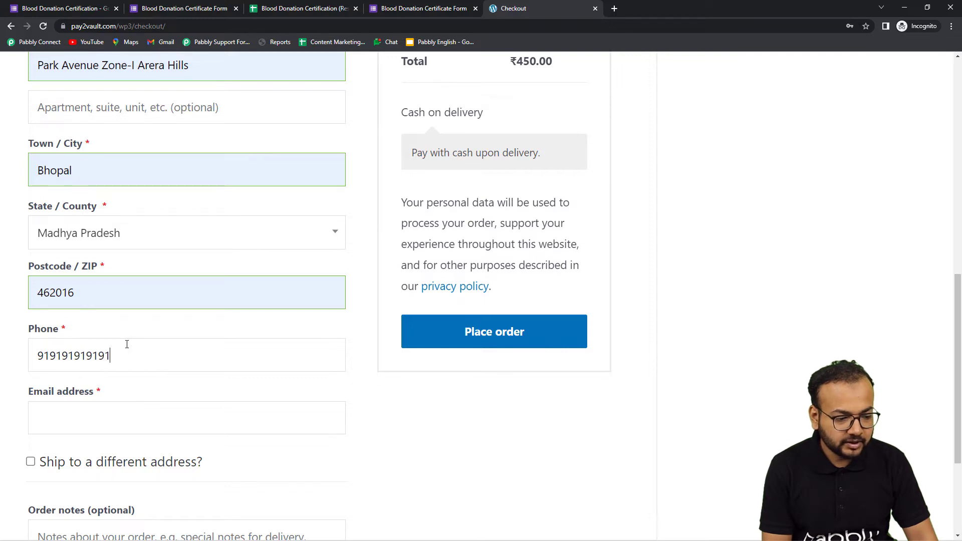
# Enter the billing e-mail address and place the ₹450.00 order
pyautogui.click(256, 417)
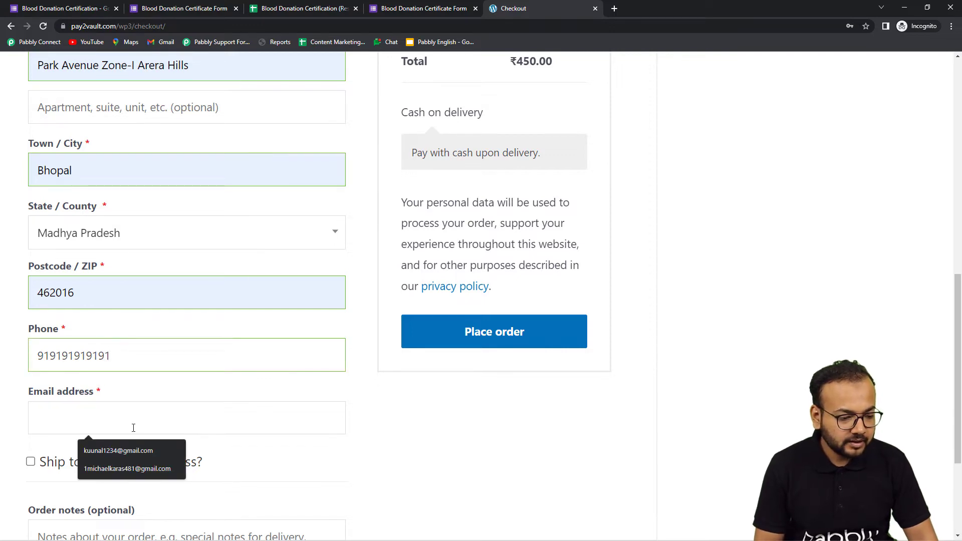
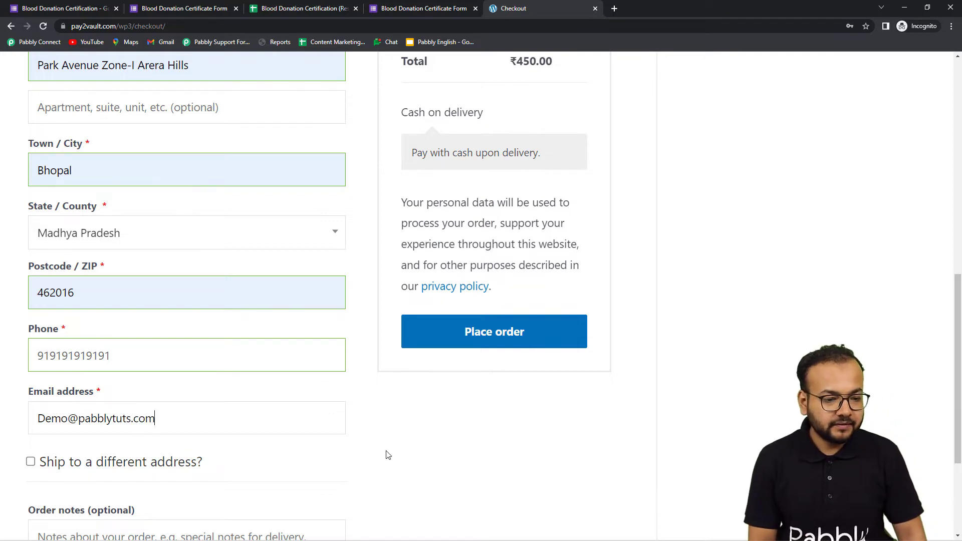
pyautogui.click(388, 451)
pyautogui.scroll(-4, 391, 451)
pyautogui.scroll(4, 393, 450)
pyautogui.scroll(1, 527, 404)
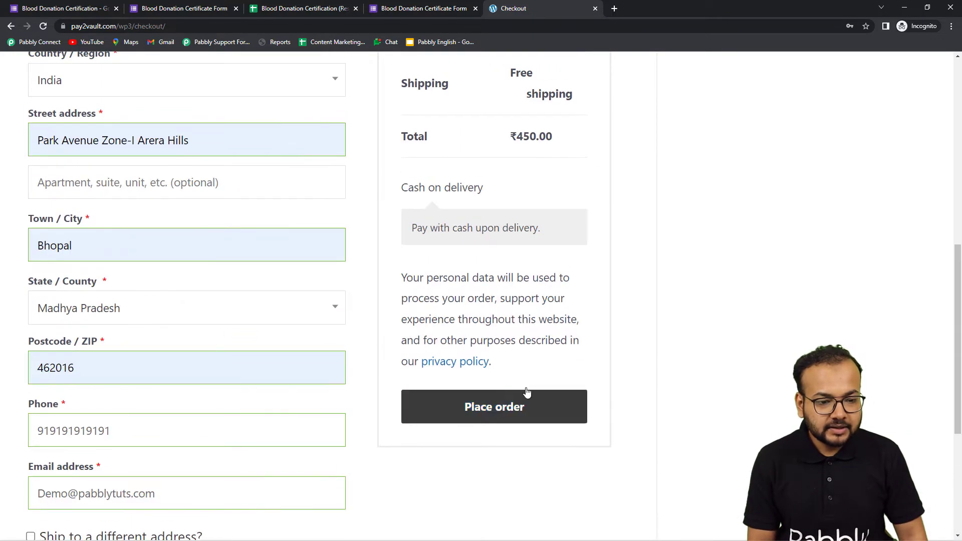
pyautogui.click(516, 418)
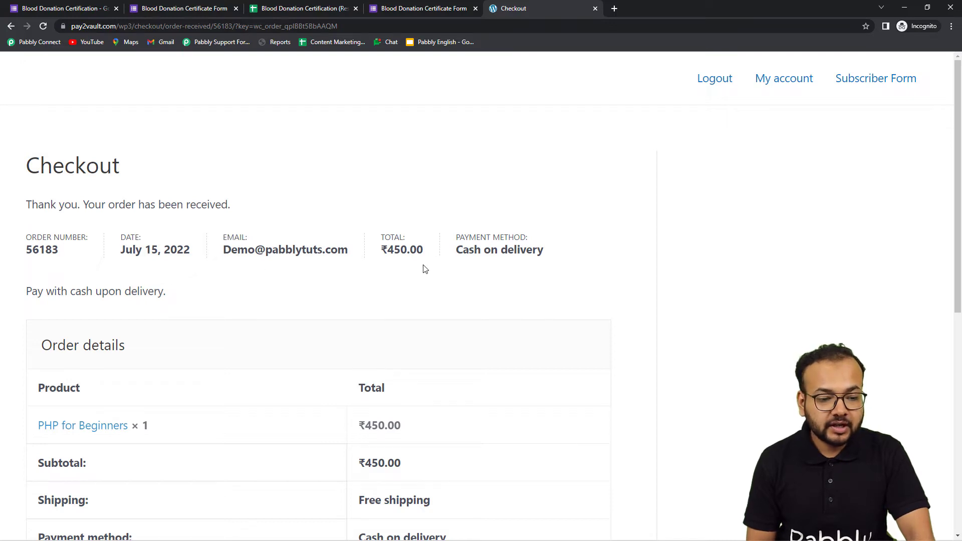
# Scroll the order-received page to confirm the PHP for Beginners order went through
pyautogui.scroll(-1, 300, 264)
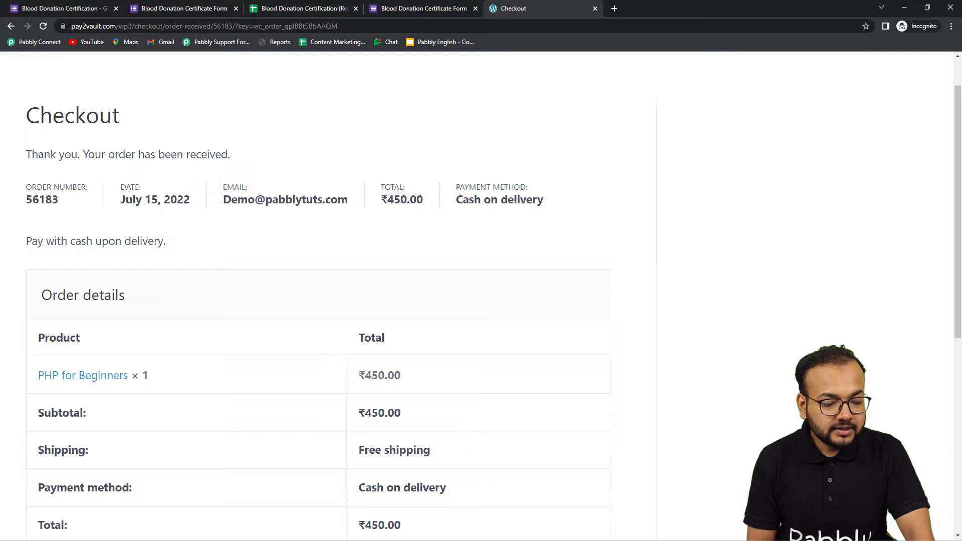
# Review the captured 450.00 order response in Pabbly Connect down to Line Items, then show the Shop page
pyautogui.moveTo(199, 538)
pyautogui.moveTo(258, 534)
pyautogui.click(219, 489)
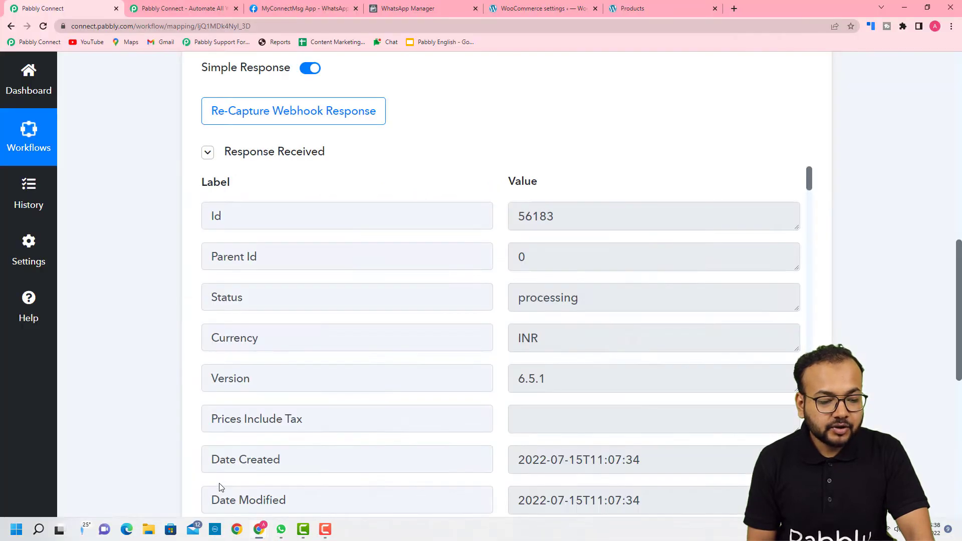
pyautogui.scroll(-1, 100, 260)
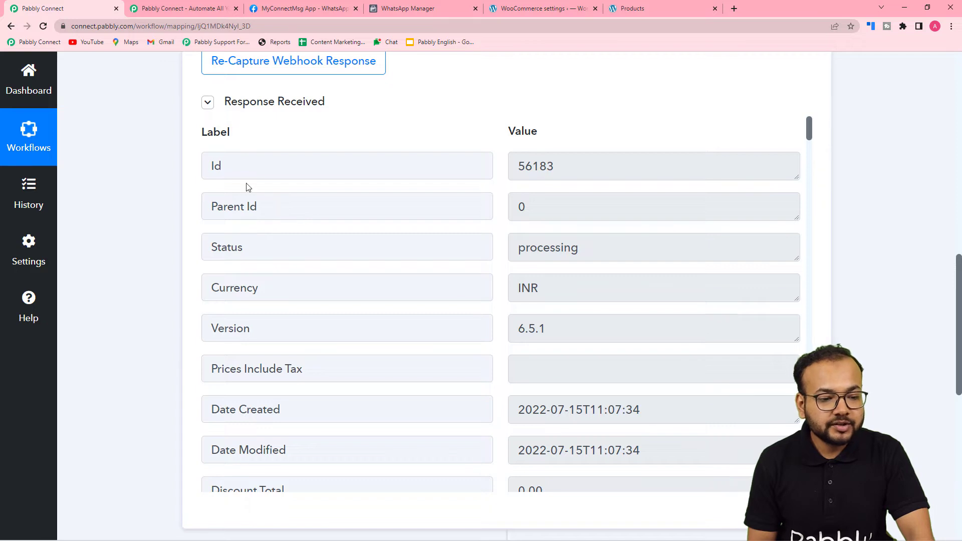
pyautogui.scroll(-1, 291, 242)
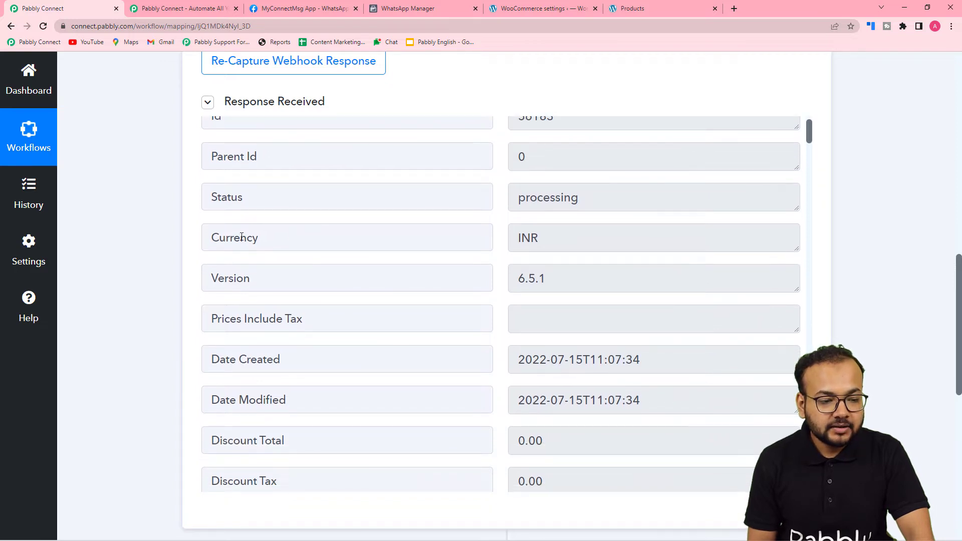
pyautogui.scroll(-1, 242, 237)
pyautogui.scroll(-3, 270, 264)
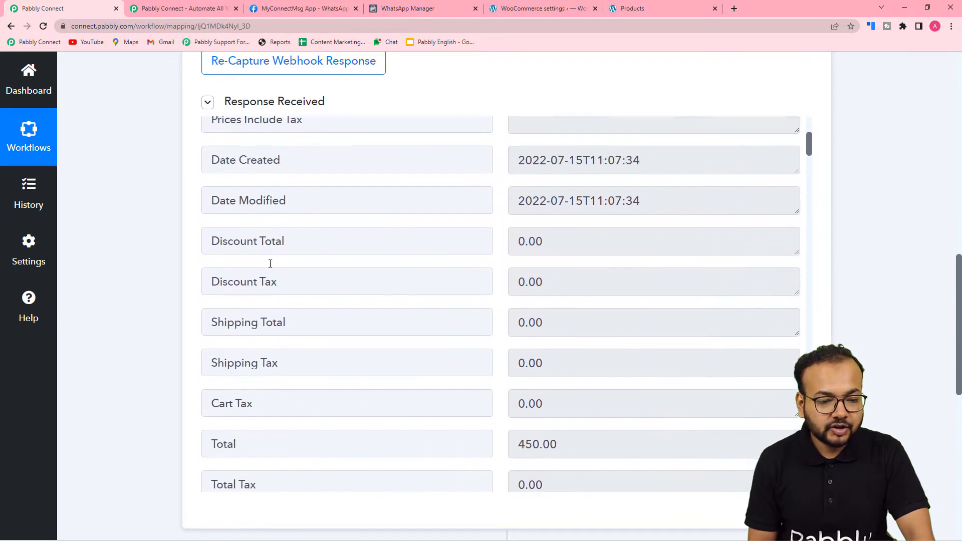
pyautogui.scroll(-2, 287, 245)
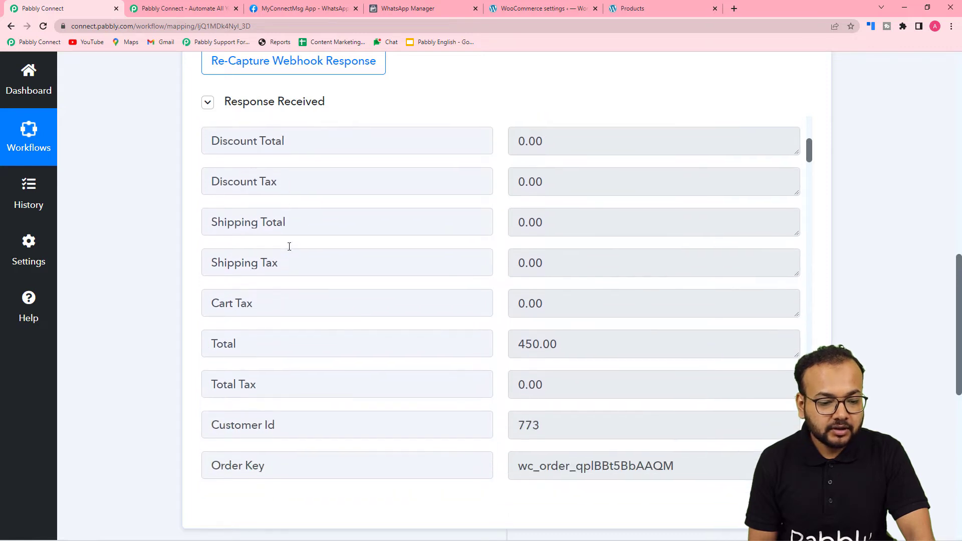
pyautogui.scroll(-1, 203, 291)
pyautogui.scroll(-4, 320, 295)
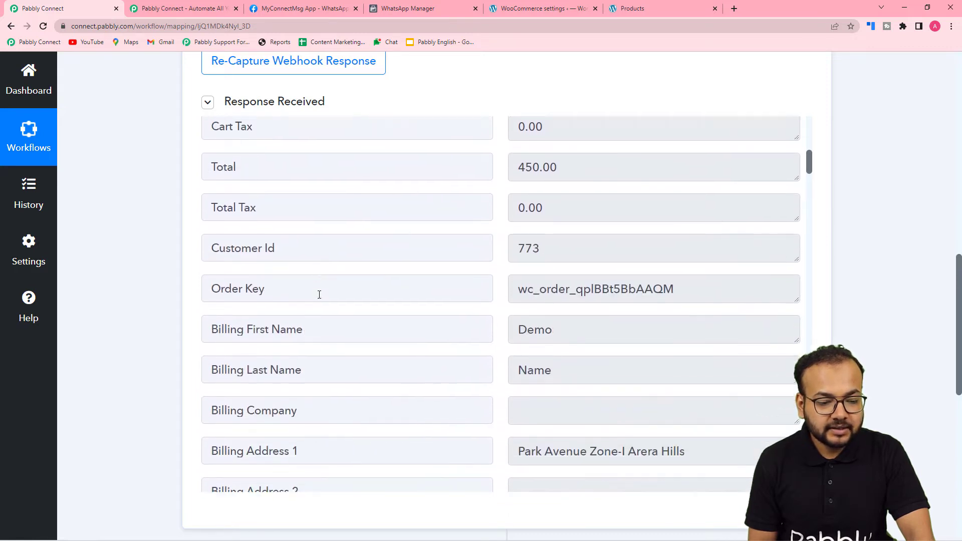
pyautogui.scroll(-2, 359, 337)
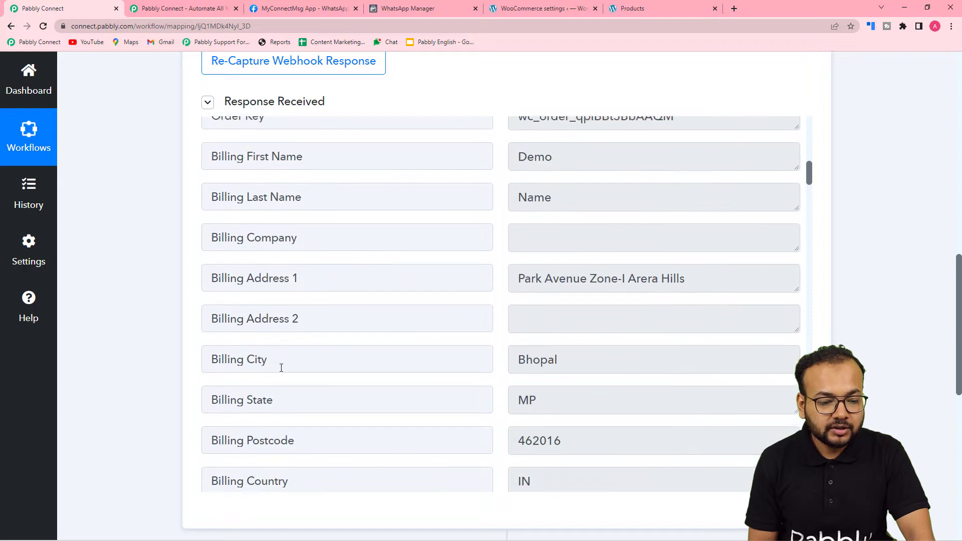
pyautogui.scroll(-6, 383, 367)
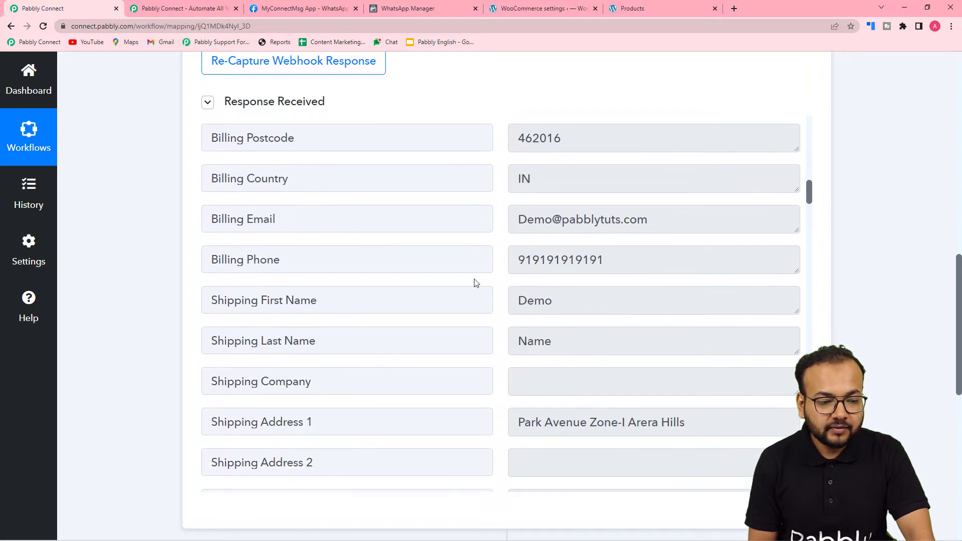
pyautogui.scroll(-14, 373, 333)
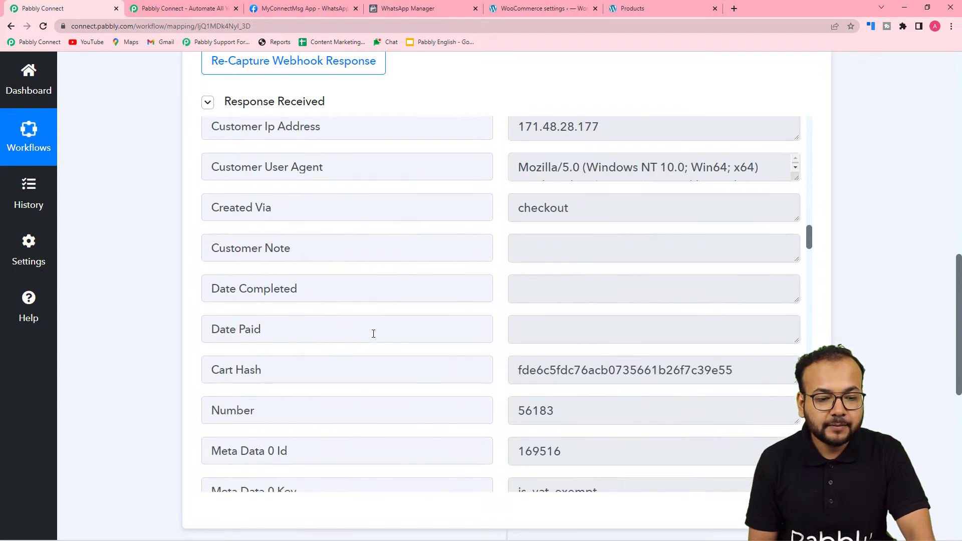
pyautogui.scroll(-13, 374, 334)
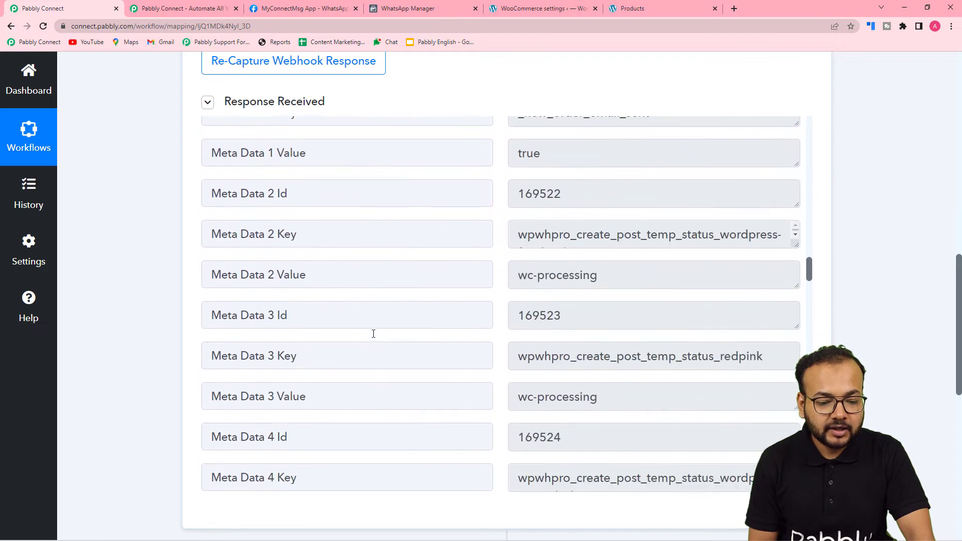
pyautogui.scroll(-13, 373, 334)
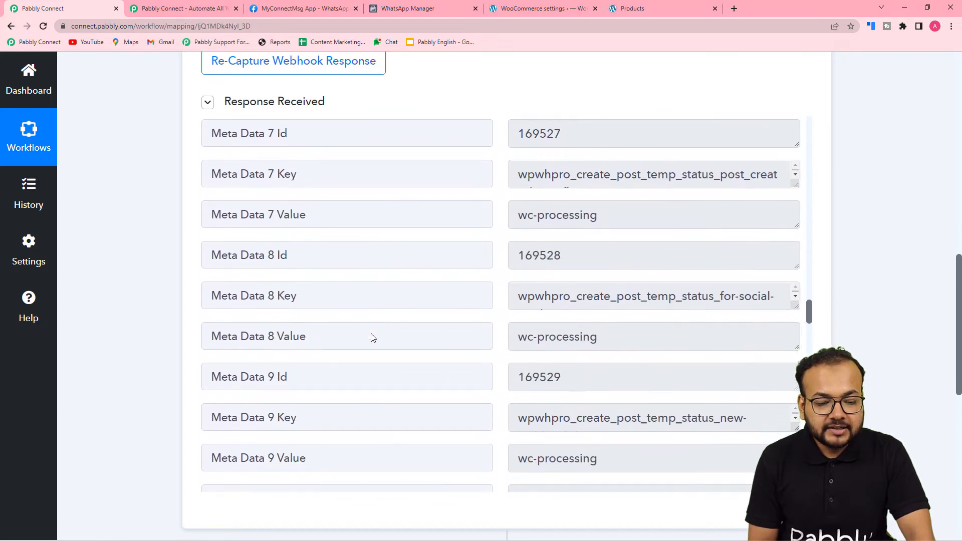
pyautogui.scroll(-12, 373, 338)
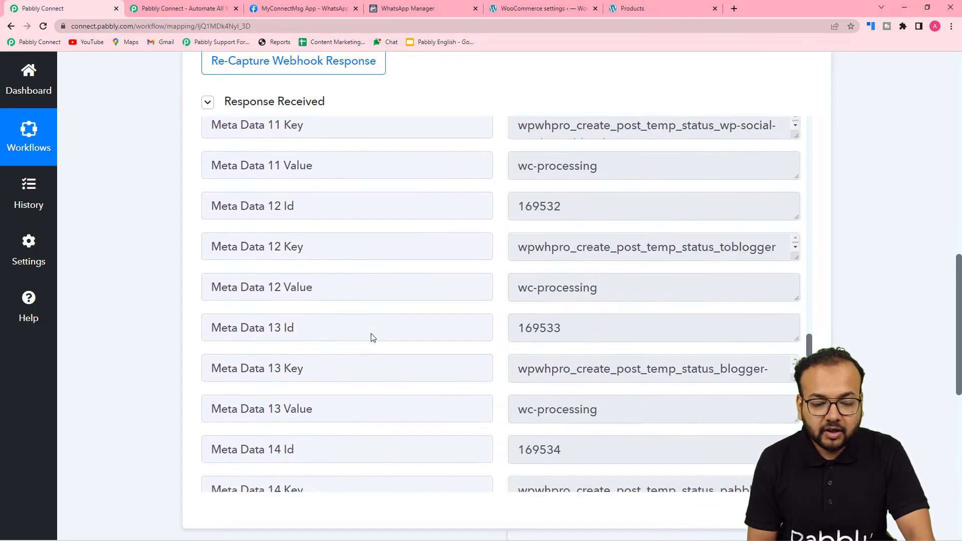
pyautogui.scroll(-12, 373, 337)
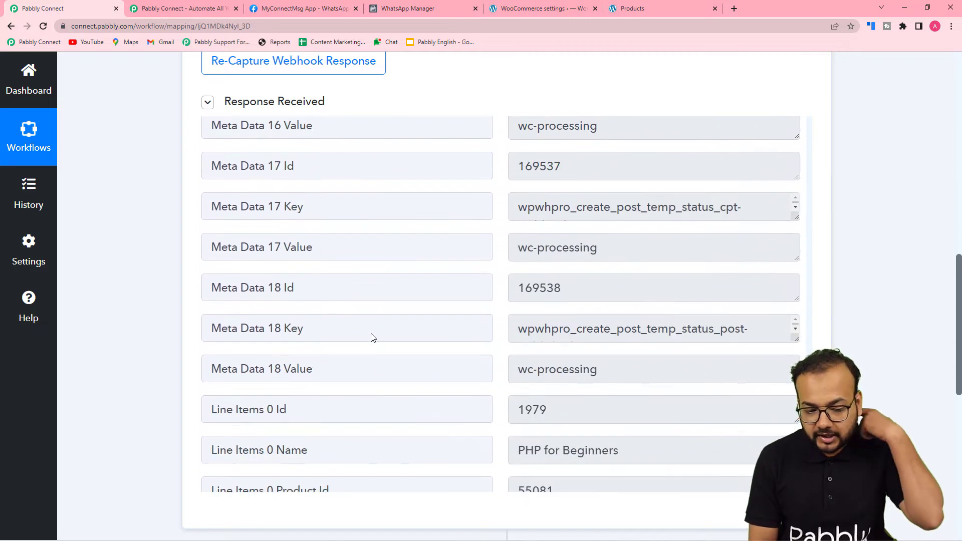
pyautogui.scroll(-3, 372, 334)
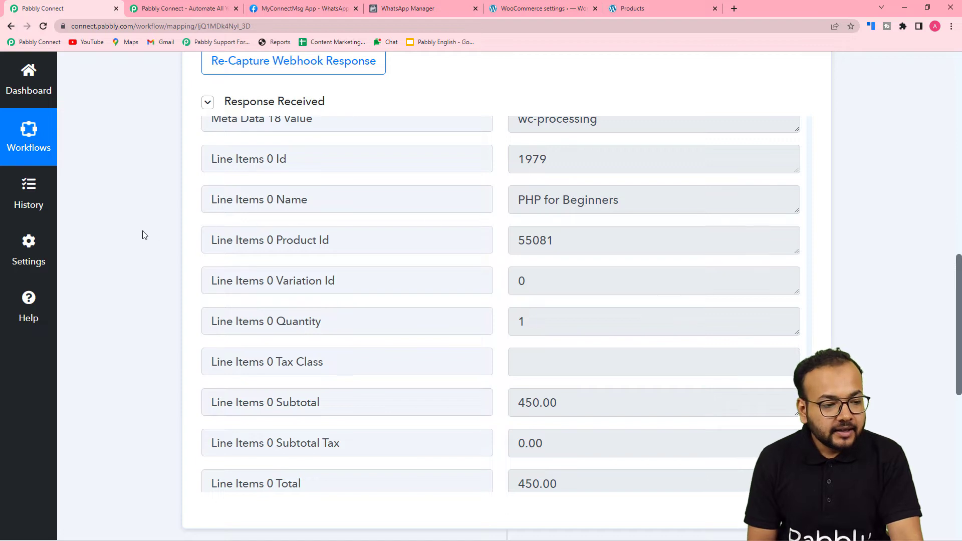
pyautogui.scroll(-7, 144, 235)
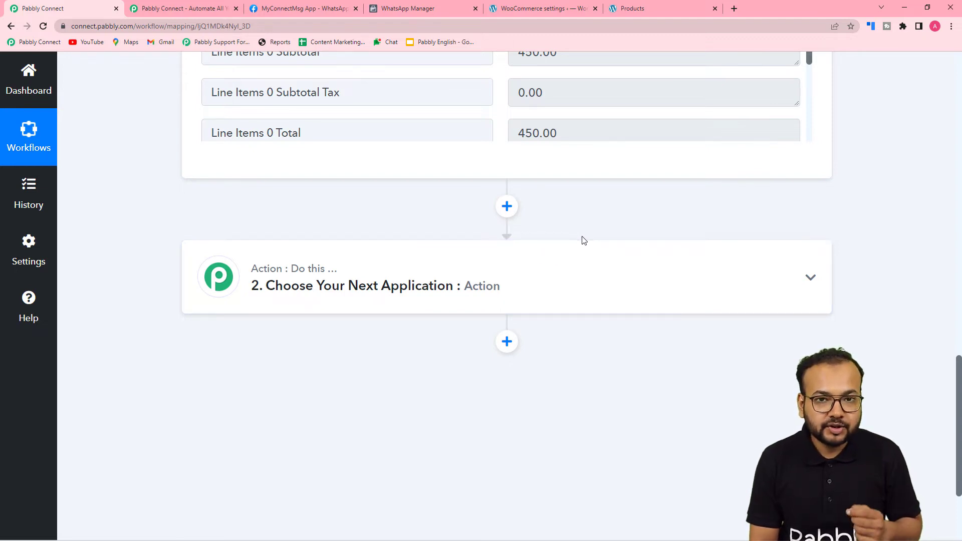
pyautogui.click(636, 8)
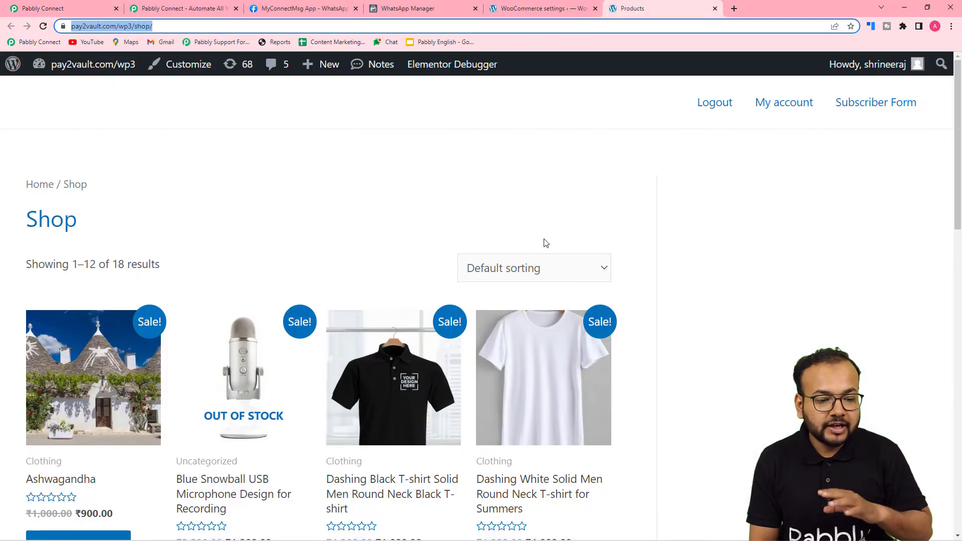
# Find PHP for Beginners on the Shop page, then return to the Pabbly Connect workflow
pyautogui.scroll(-2, 539, 251)
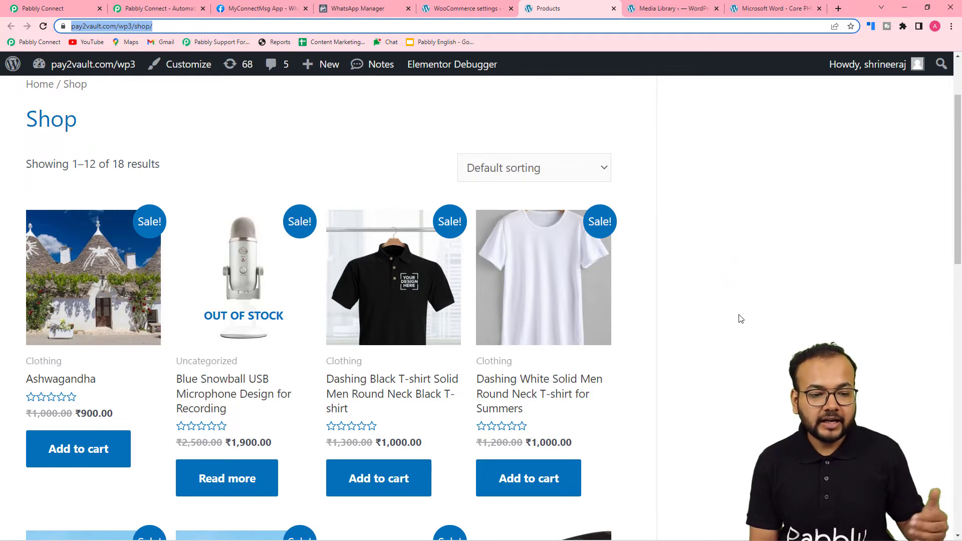
pyautogui.scroll(-10, 739, 318)
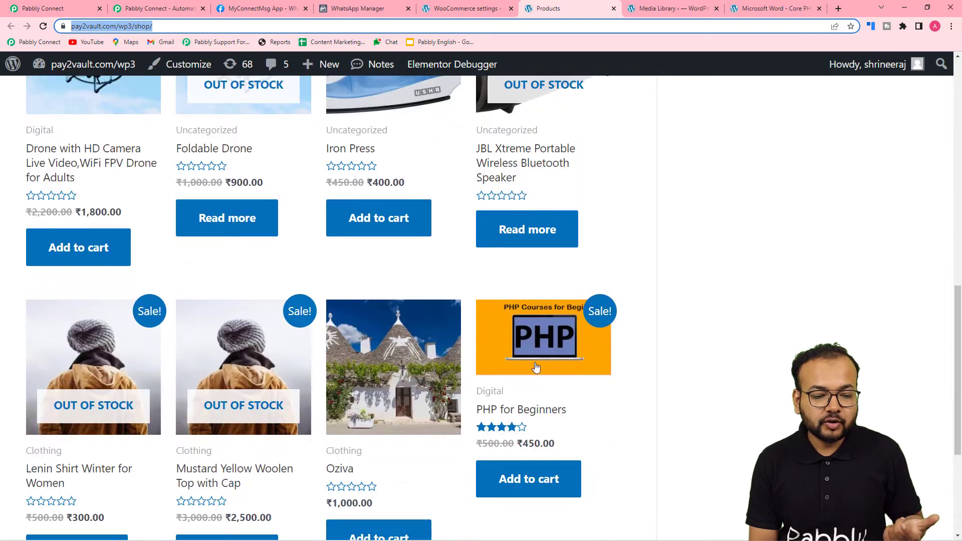
pyautogui.click(26, 9)
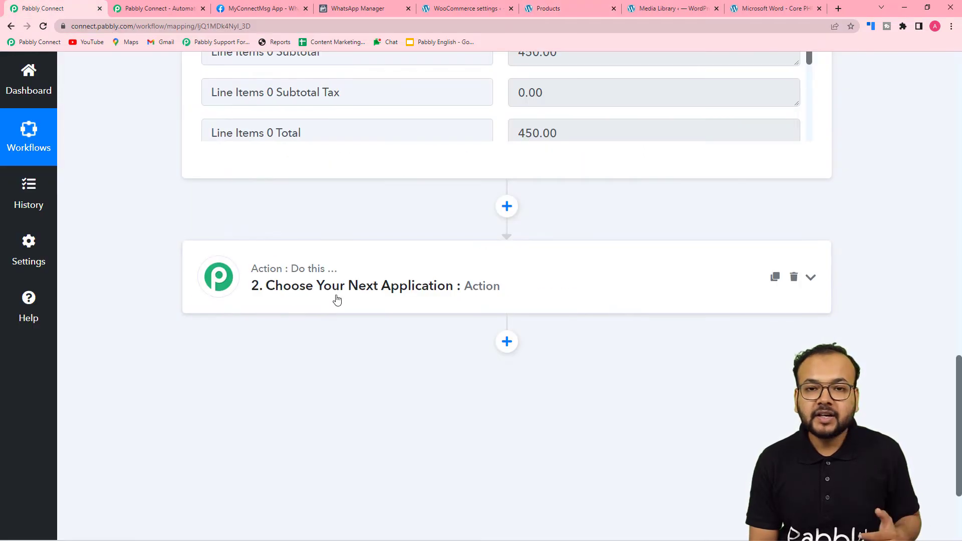
# Make the workflow's second step a Filter by Pabbly action
pyautogui.click(404, 293)
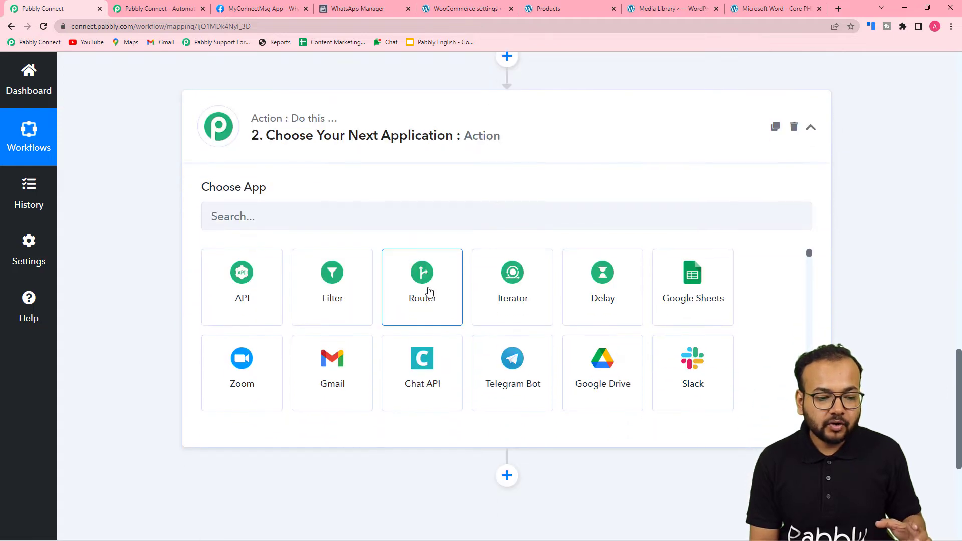
pyautogui.click(349, 310)
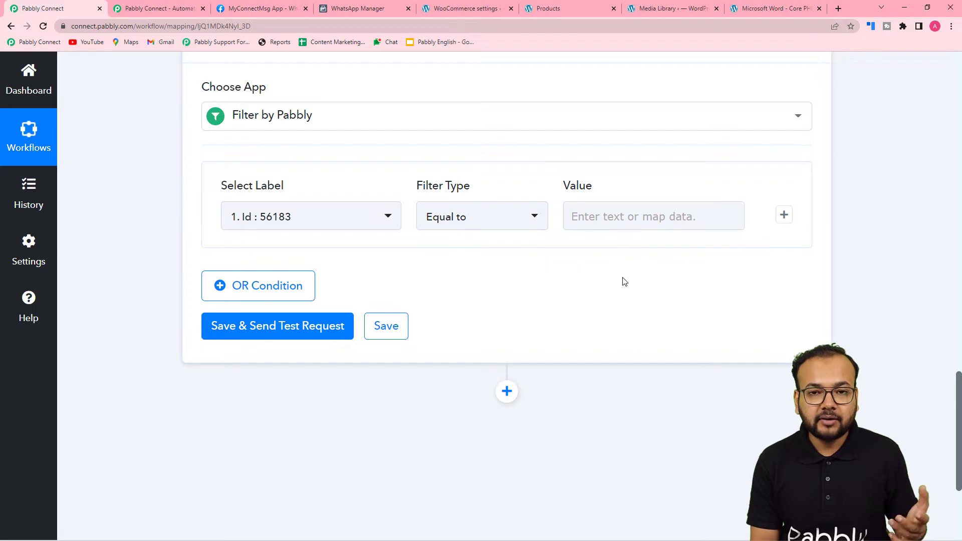
pyautogui.scroll(2, 627, 293)
pyautogui.scroll(6, 626, 296)
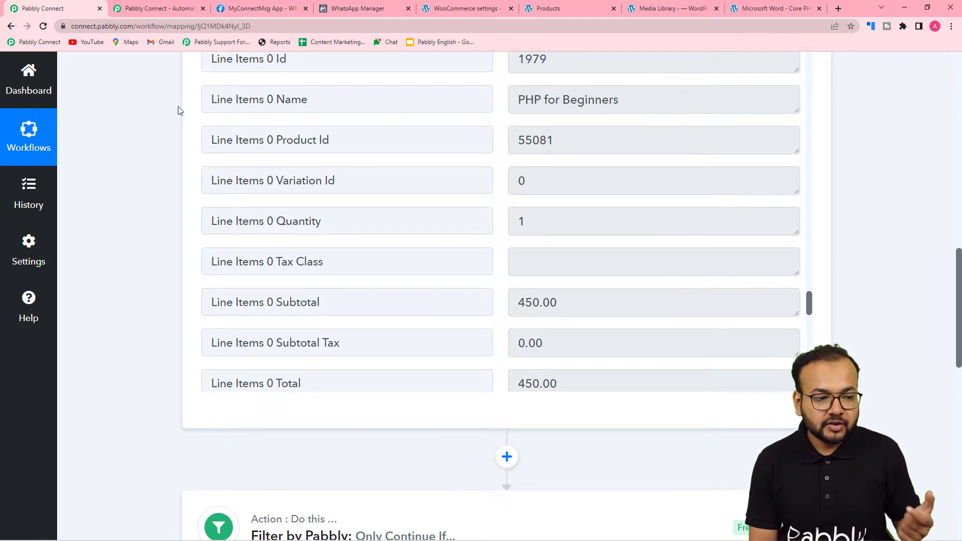
pyautogui.scroll(-12, 103, 137)
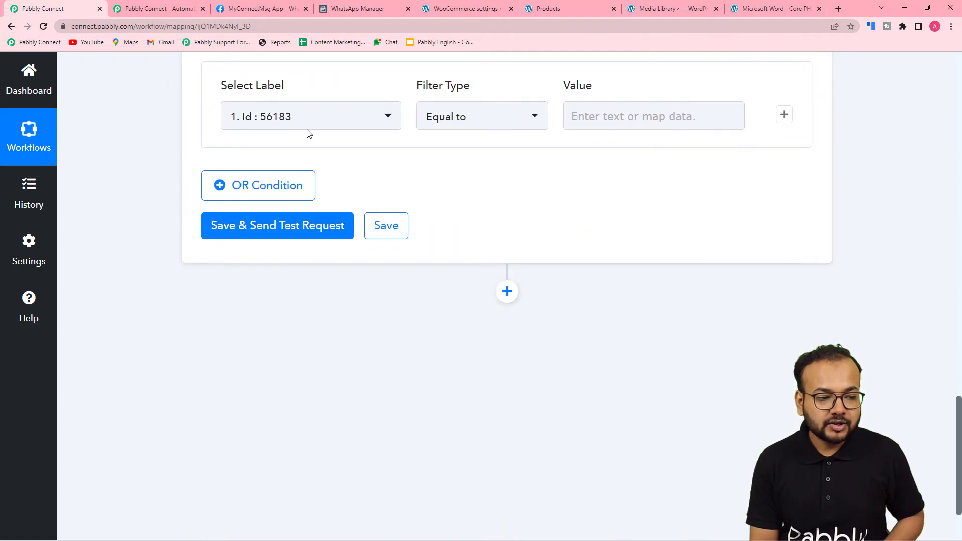
# Set the filter label to Line Items 0 Name (PHP for Beginners) with the Equal to comparison
pyautogui.click(307, 119)
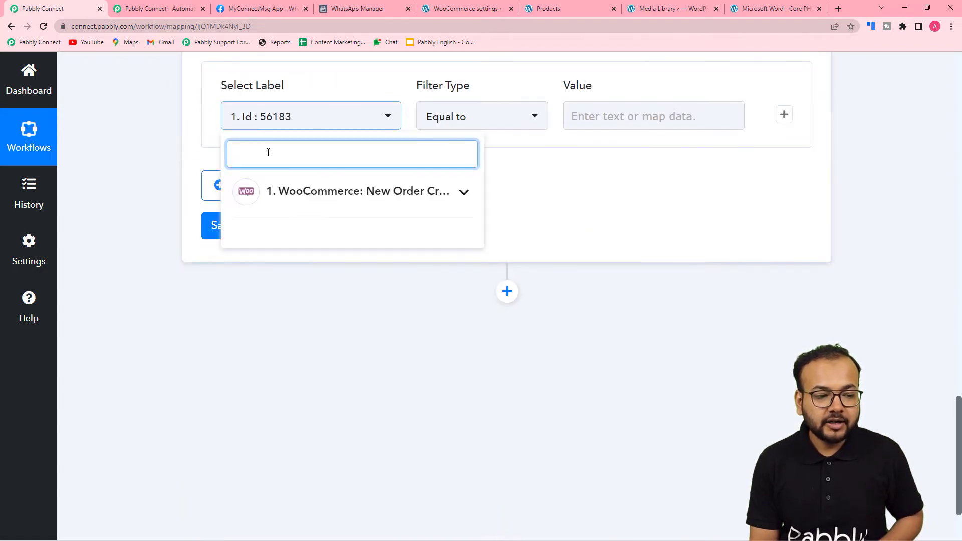
pyautogui.click(315, 211)
pyautogui.scroll(-6, 320, 326)
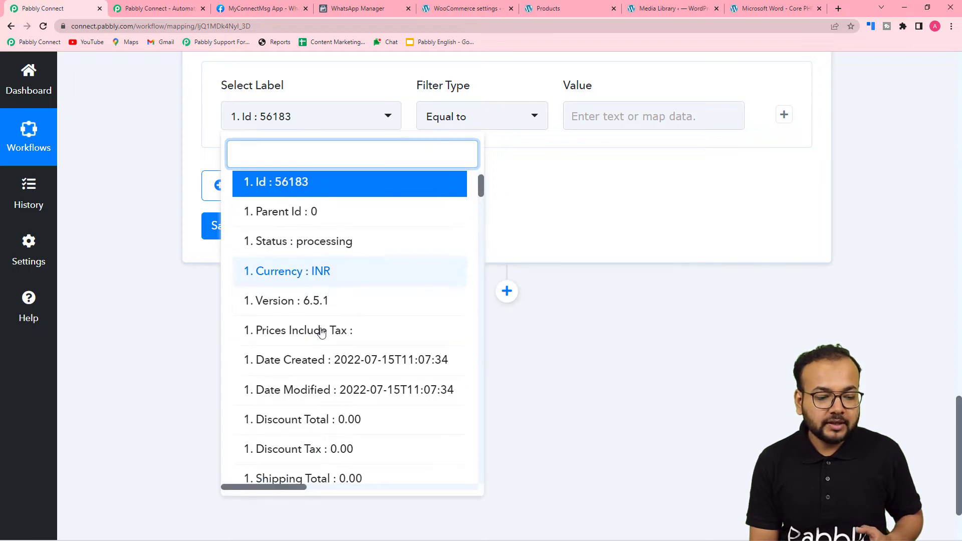
pyautogui.scroll(-15, 322, 332)
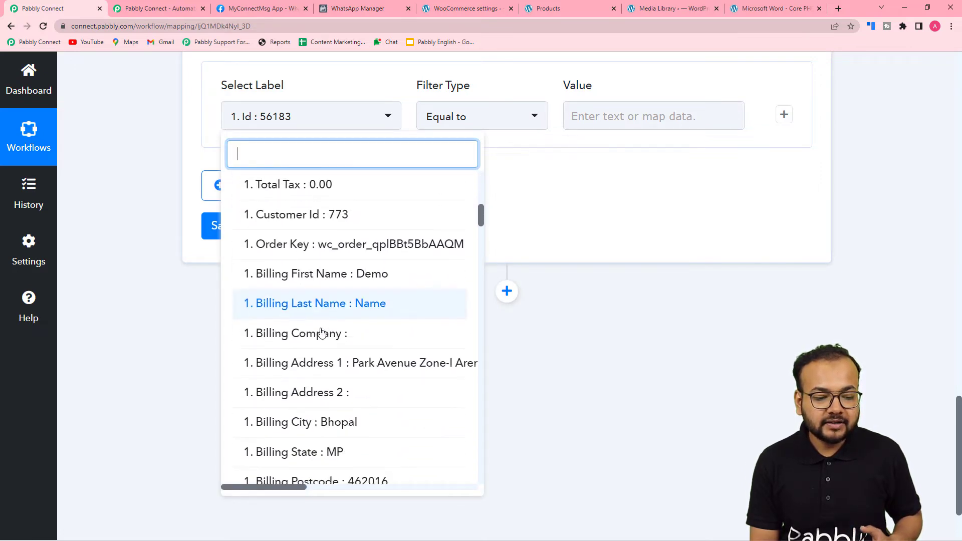
pyautogui.scroll(-15, 322, 332)
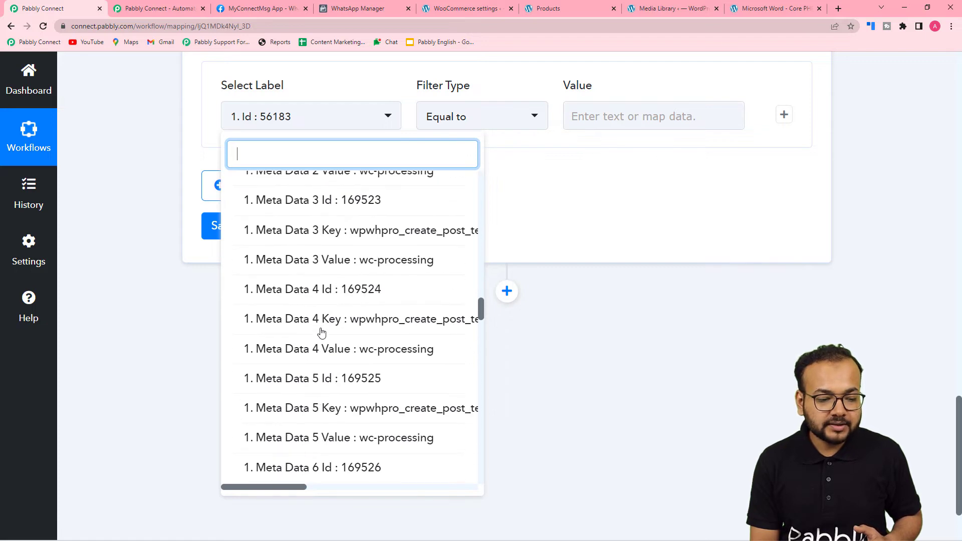
pyautogui.scroll(-15, 322, 332)
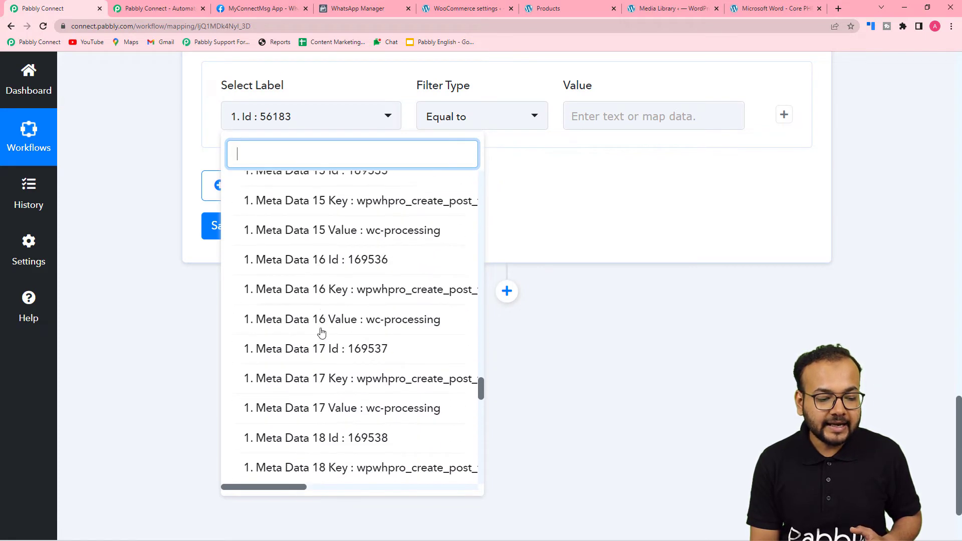
pyautogui.scroll(-10, 322, 332)
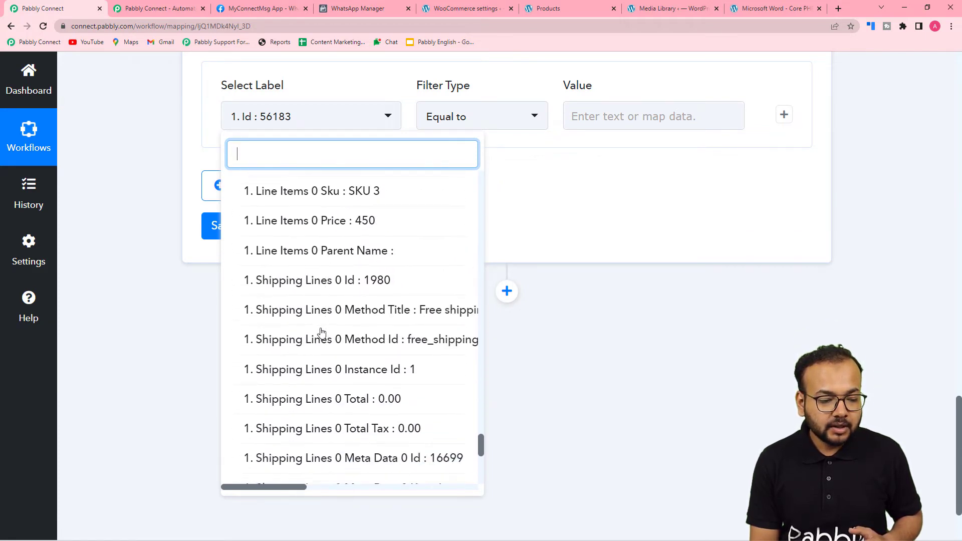
pyautogui.scroll(10, 322, 332)
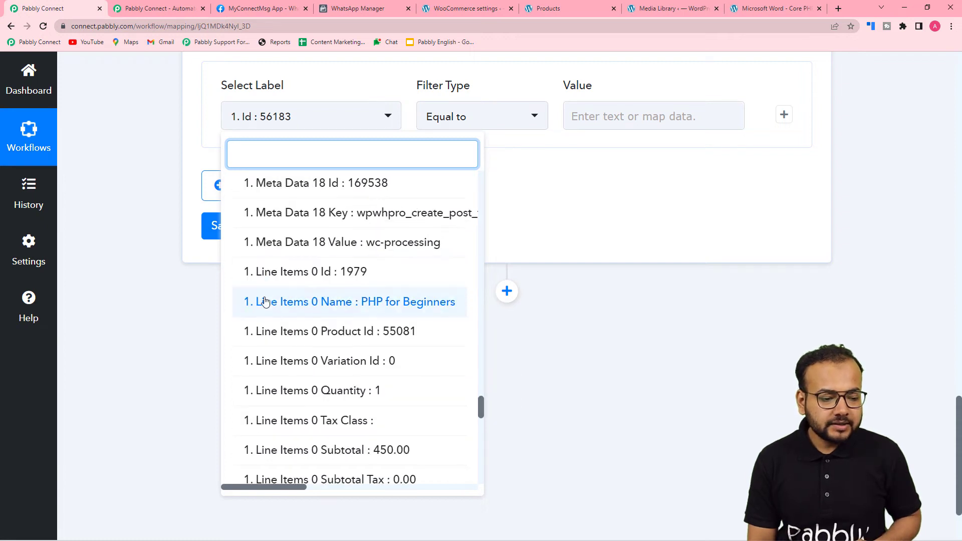
pyautogui.click(296, 309)
pyautogui.click(496, 118)
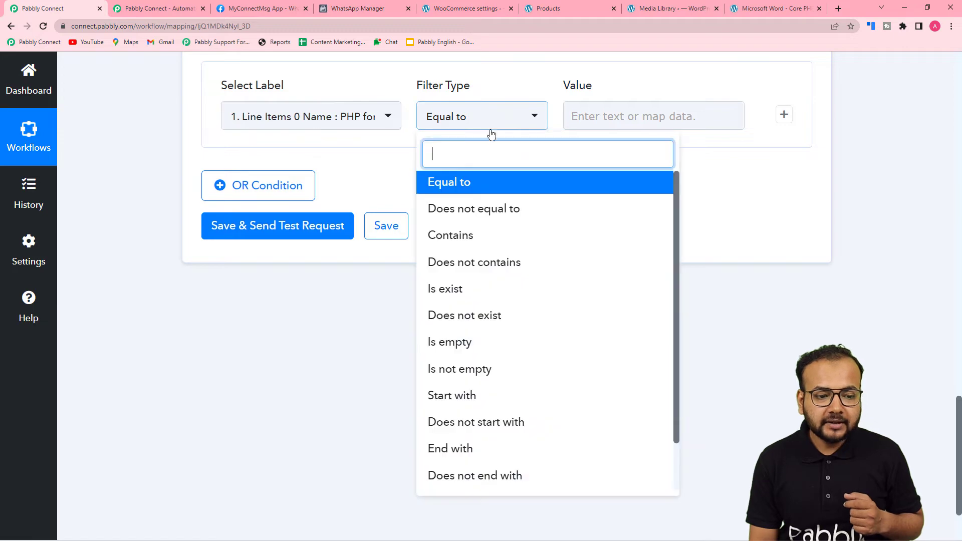
pyautogui.click(483, 190)
# Copy the product name 'PHP for Beginners' from the trigger response
pyautogui.scroll(5, 609, 288)
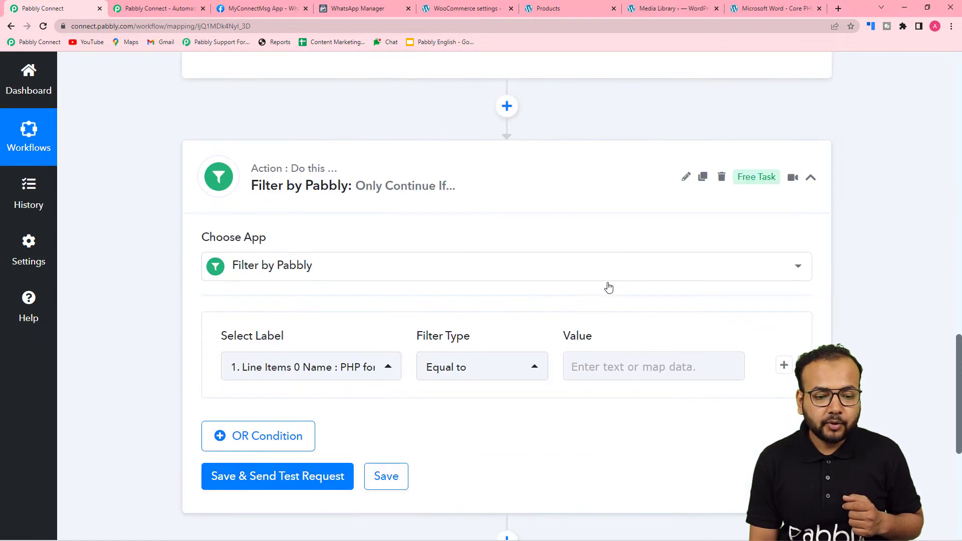
pyautogui.scroll(4, 401, 182)
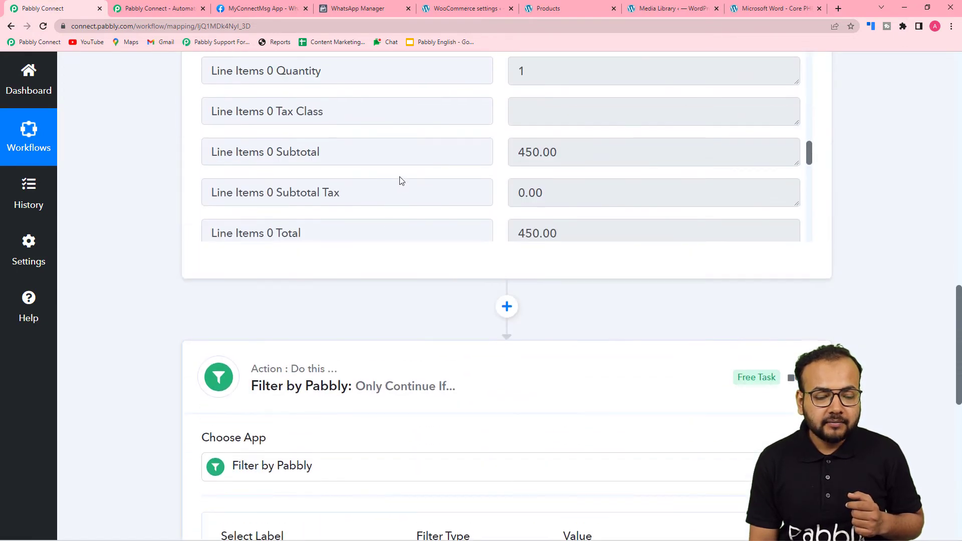
pyautogui.scroll(3, 401, 181)
pyautogui.moveTo(519, 100); pyautogui.dragTo(618, 109)
pyautogui.rightClick(596, 103)
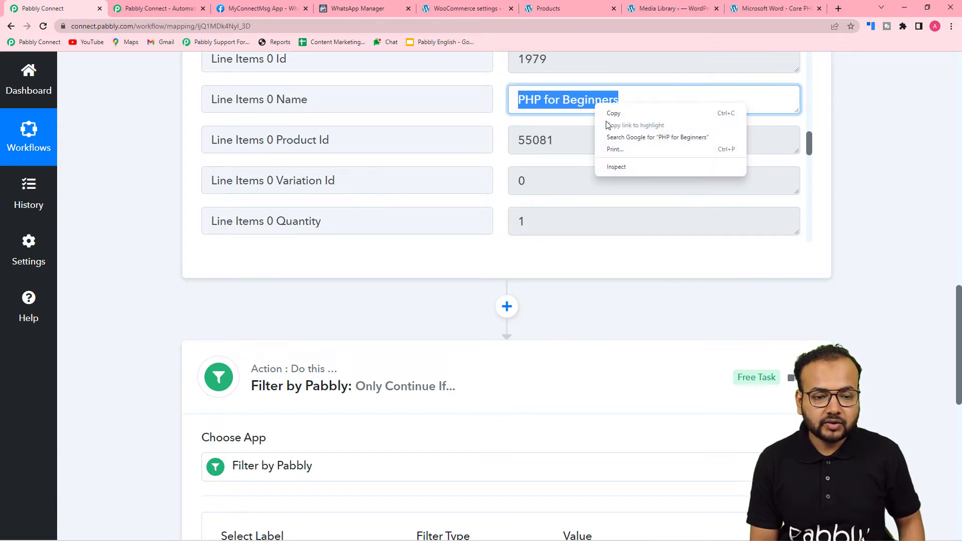
pyautogui.click(611, 111)
# Paste it as plain text into the filter Value, then save and test, getting Condition is true
pyautogui.scroll(-3, 557, 213)
pyautogui.scroll(-10, 558, 209)
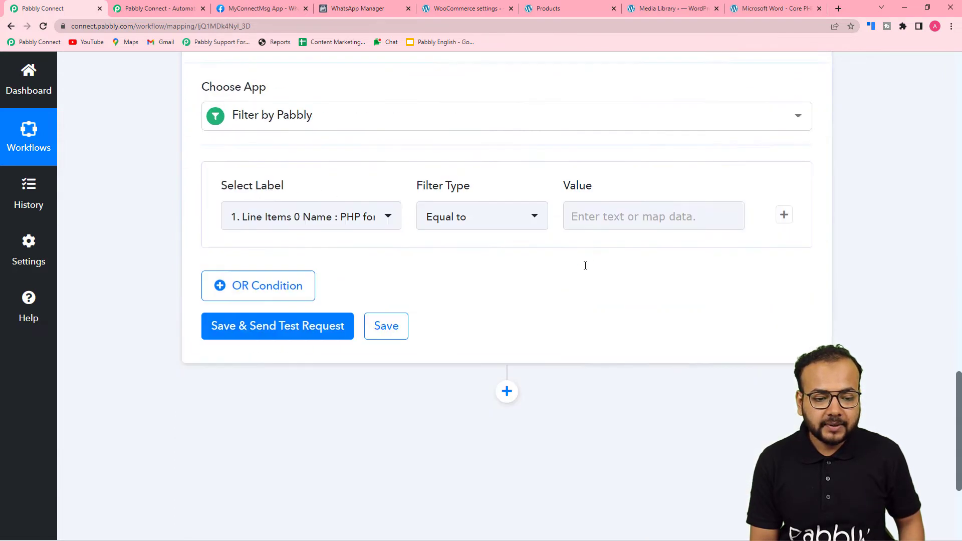
pyautogui.scroll(3, 608, 89)
pyautogui.click(593, 168)
pyautogui.rightClick(592, 169)
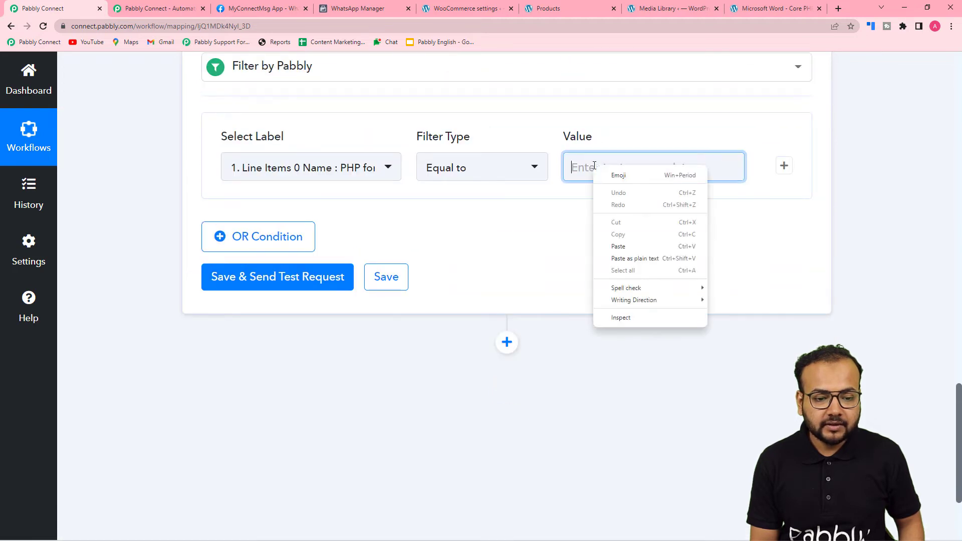
pyautogui.click(615, 256)
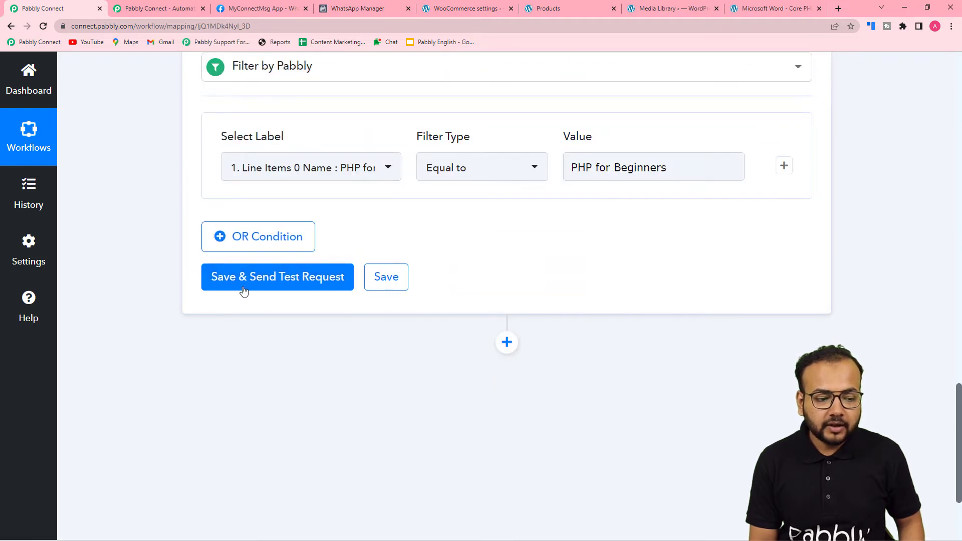
pyautogui.click(243, 289)
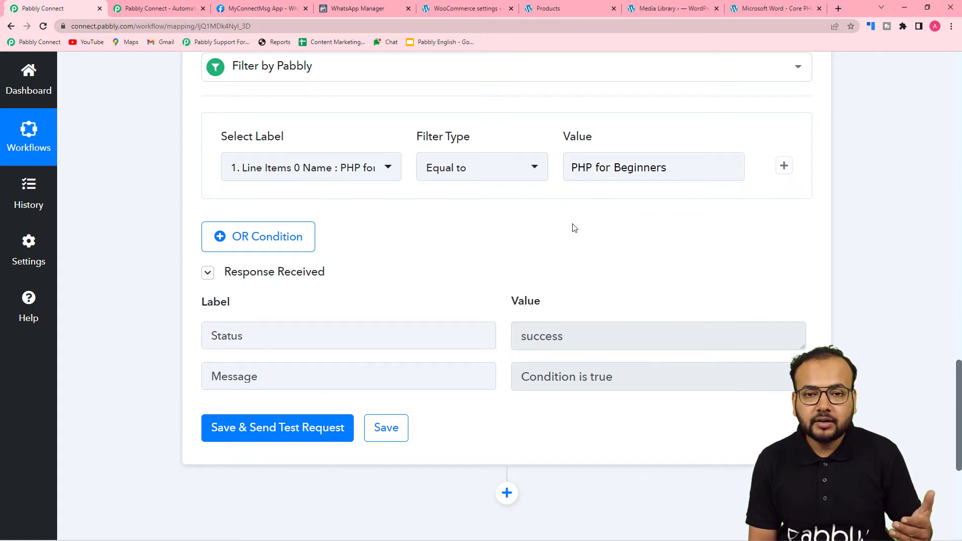
pyautogui.scroll(-6, 575, 228)
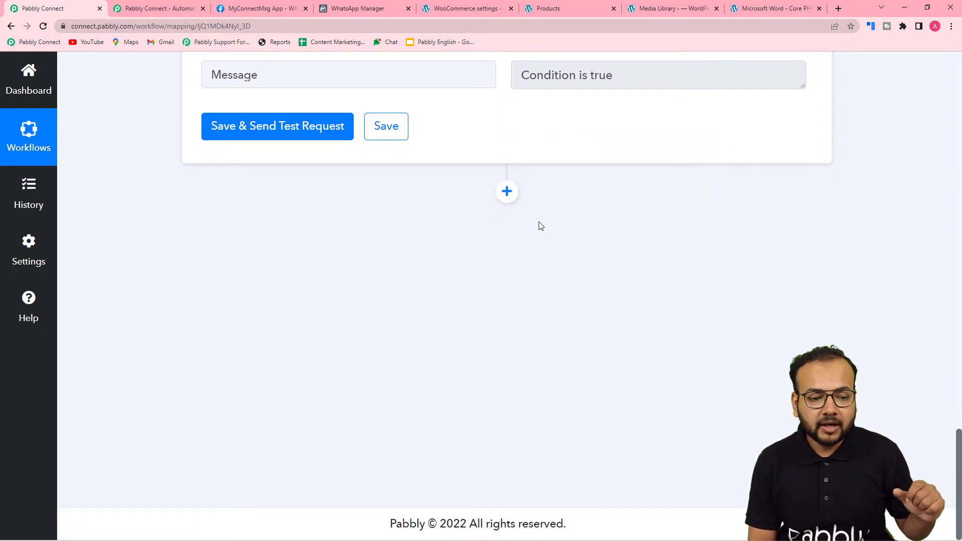
# Add a WhatsApp Cloud API step after the filter with the Send Template Message action event
pyautogui.click(507, 191)
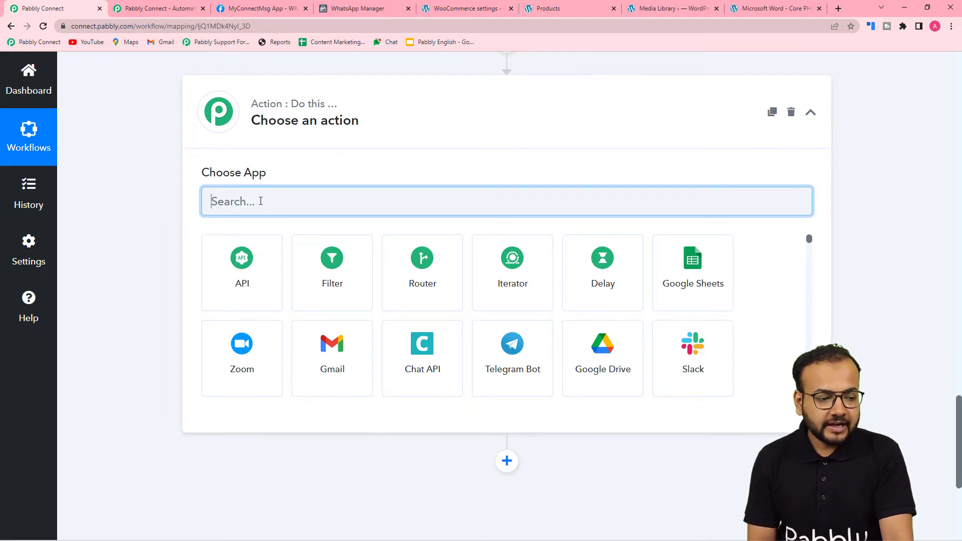
pyautogui.write('what')
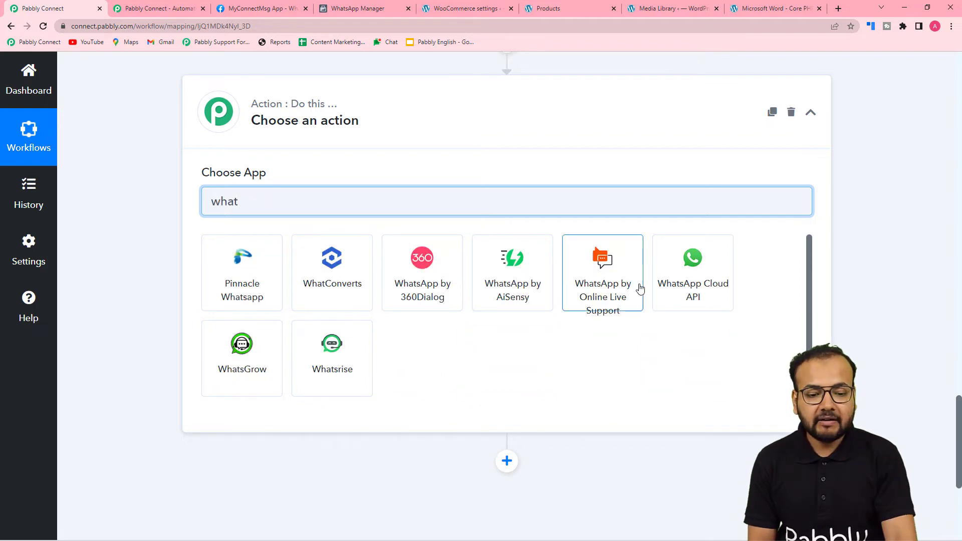
pyautogui.click(692, 264)
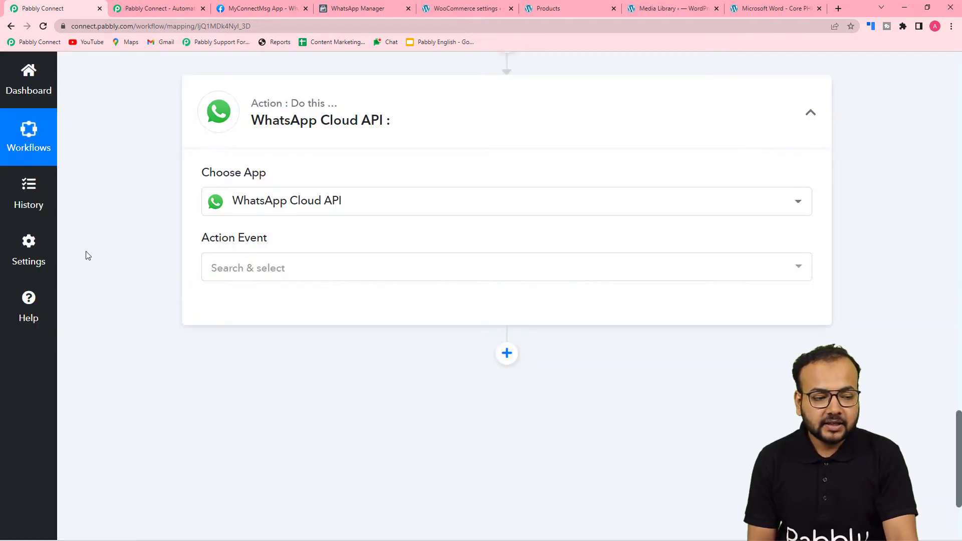
pyautogui.click(250, 167)
pyautogui.click(246, 238)
# Start connecting a WhatsApp Cloud API account
pyautogui.click(233, 209)
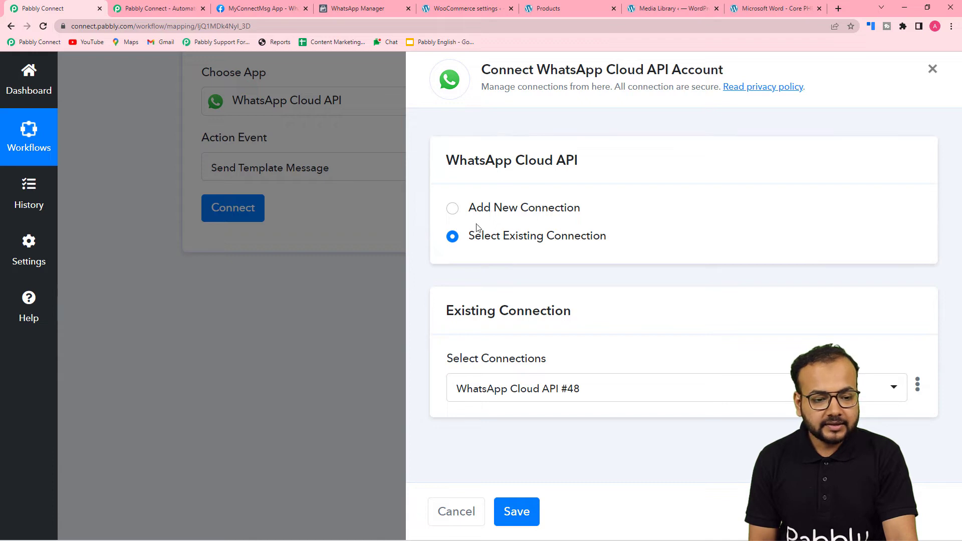
# Choose Add New Connection for WhatsApp Cloud API #49 and open the token setup guide
pyautogui.click(453, 209)
pyautogui.scroll(-2, 453, 215)
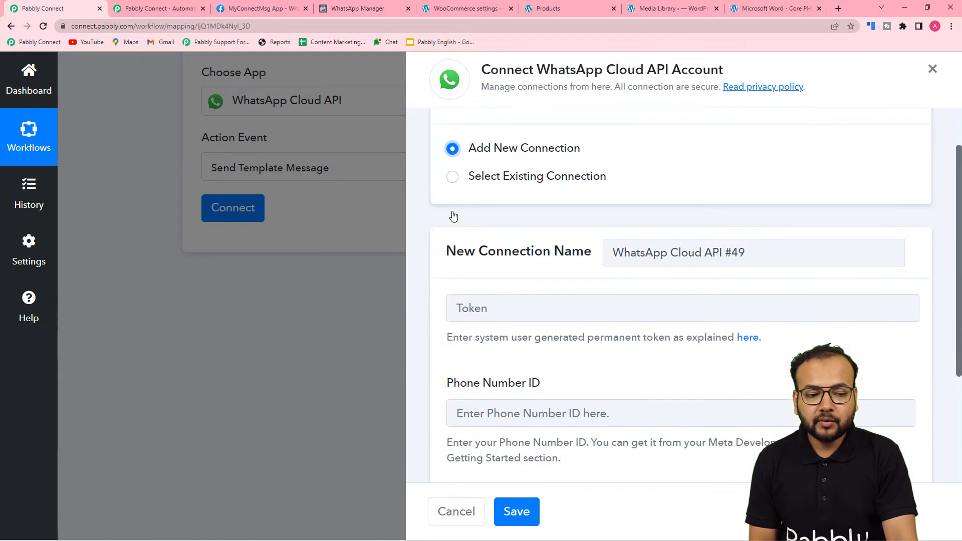
pyautogui.scroll(2, 504, 257)
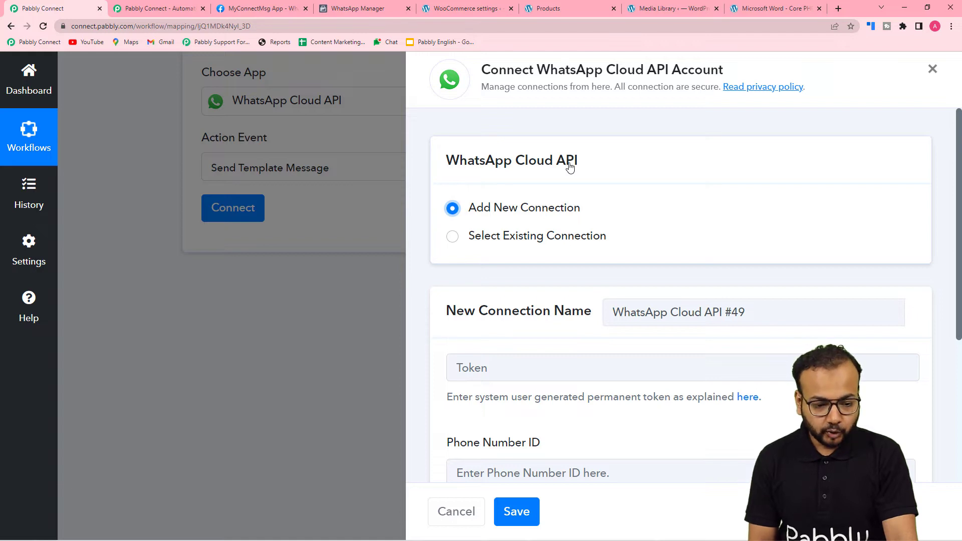
pyautogui.scroll(-5, 570, 167)
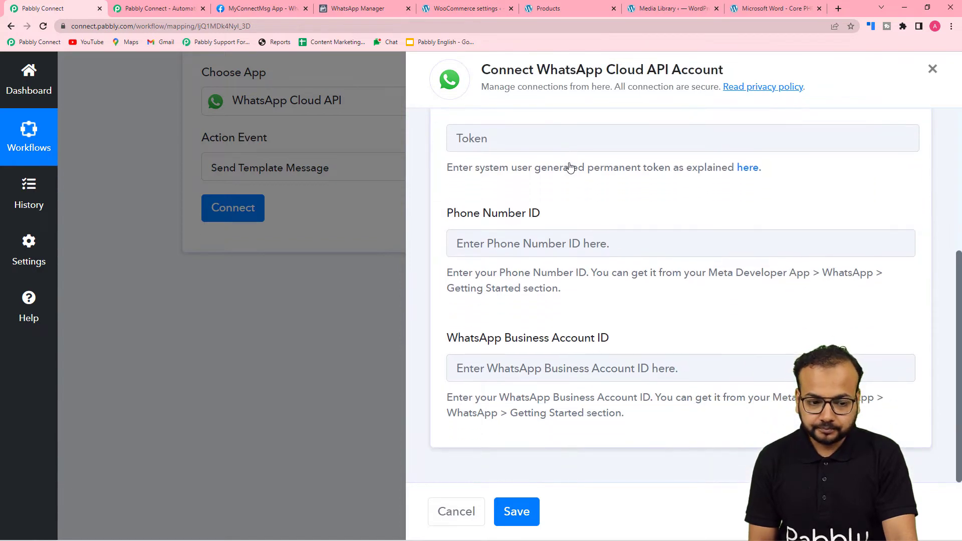
pyautogui.scroll(2, 570, 165)
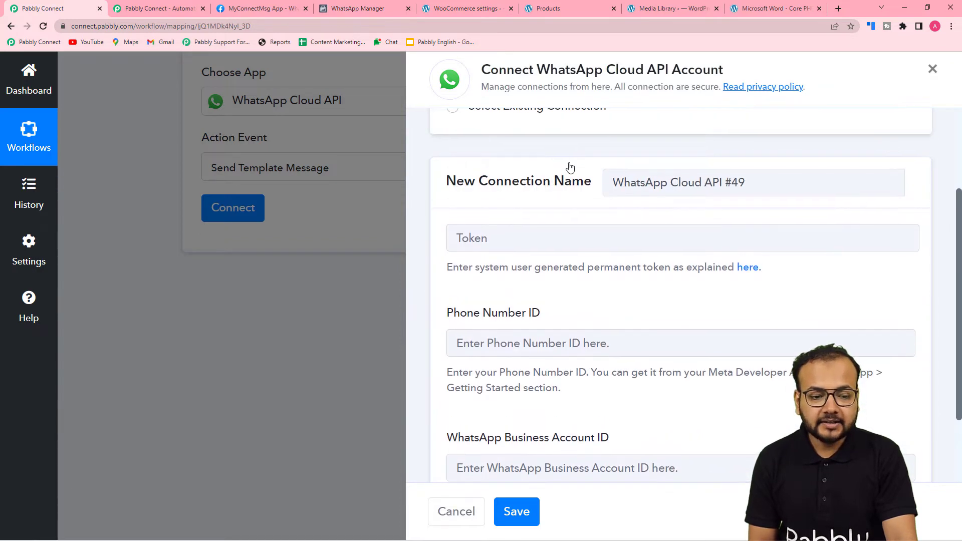
pyautogui.scroll(-1, 542, 178)
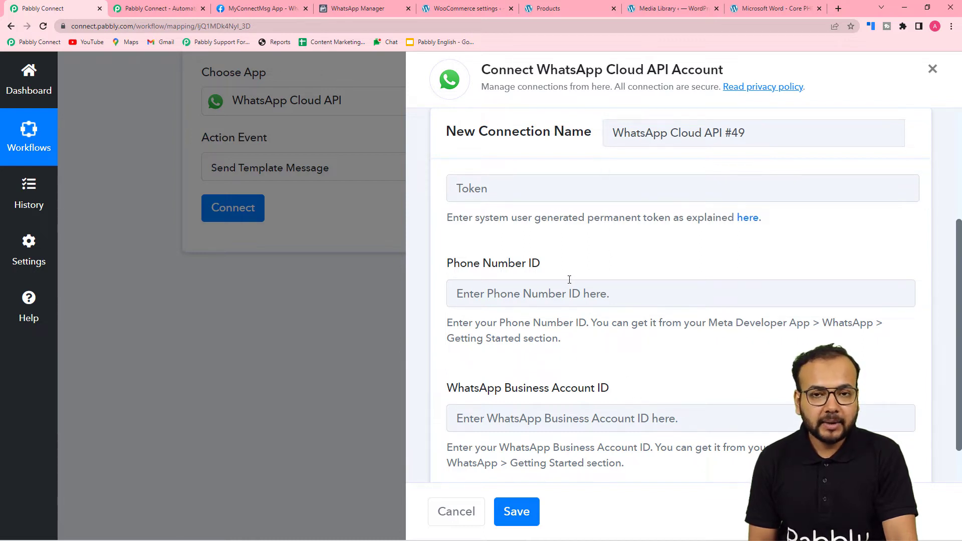
pyautogui.click(745, 221)
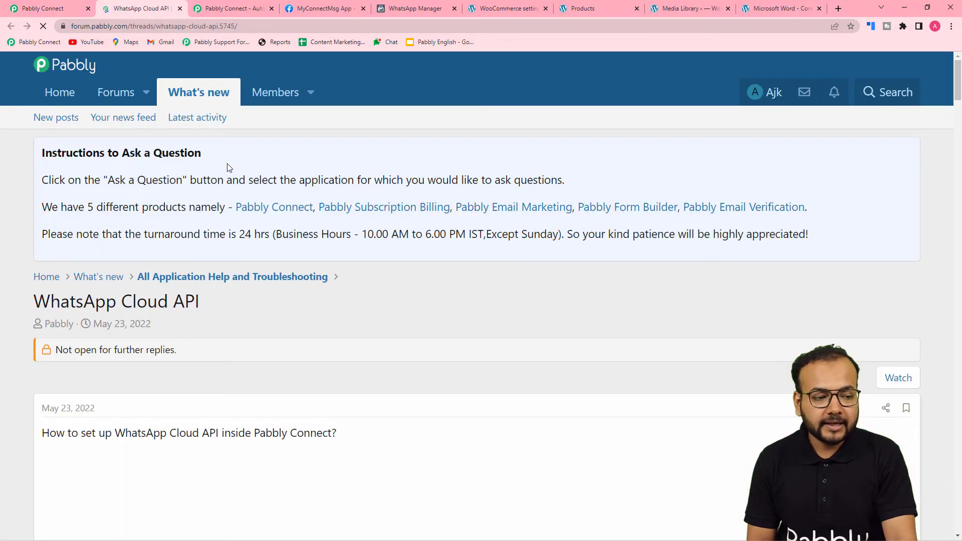
# Read through the forum thread's setup videos and webhook notification instructions
pyautogui.scroll(-4, 227, 168)
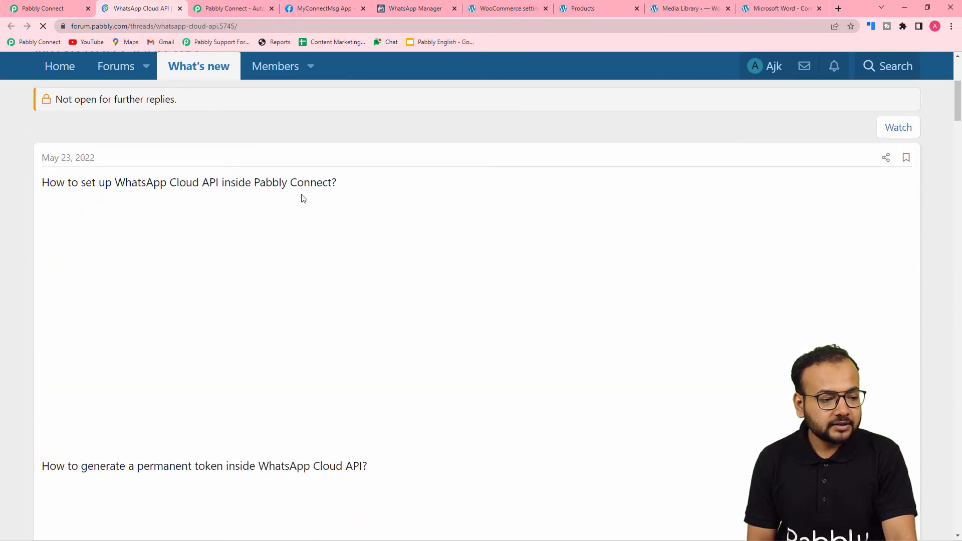
pyautogui.scroll(-2, 2, 219)
pyautogui.scroll(-2, 1, 219)
pyautogui.scroll(5, 2, 219)
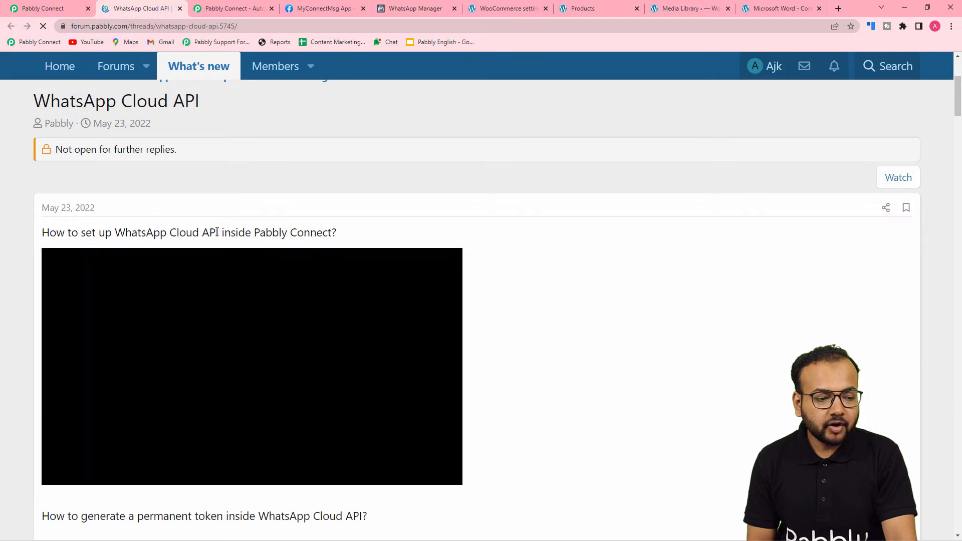
pyautogui.scroll(-5, 314, 235)
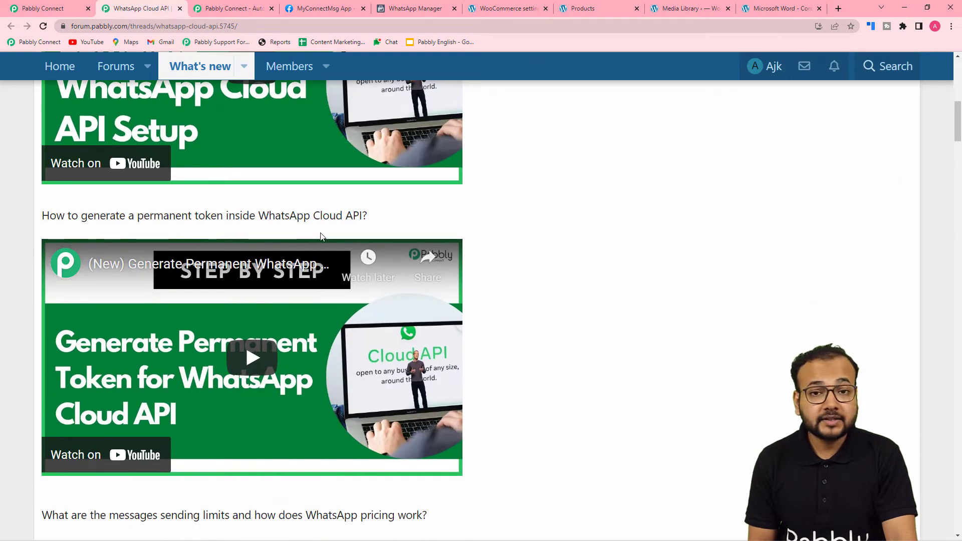
pyautogui.scroll(-6, 322, 237)
pyautogui.scroll(-3, 322, 235)
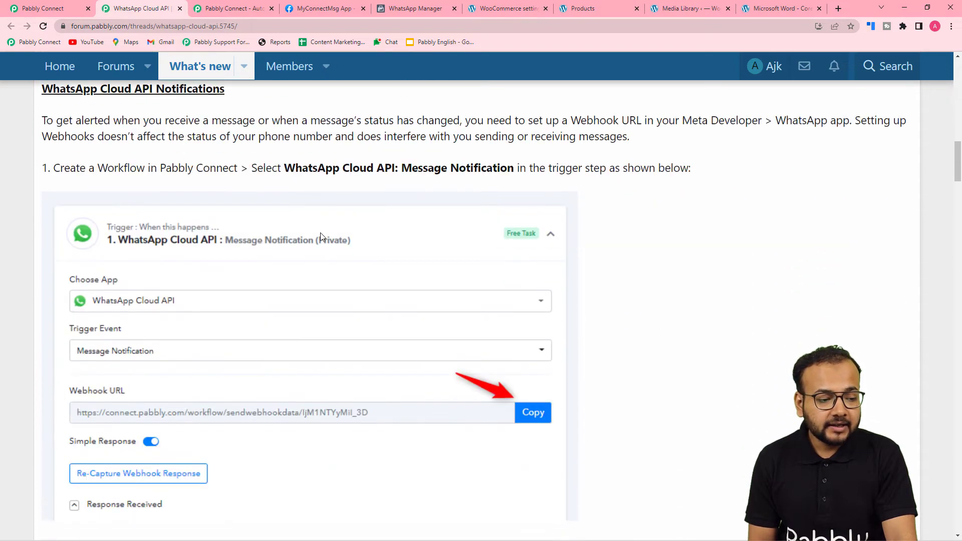
pyautogui.scroll(-13, 316, 203)
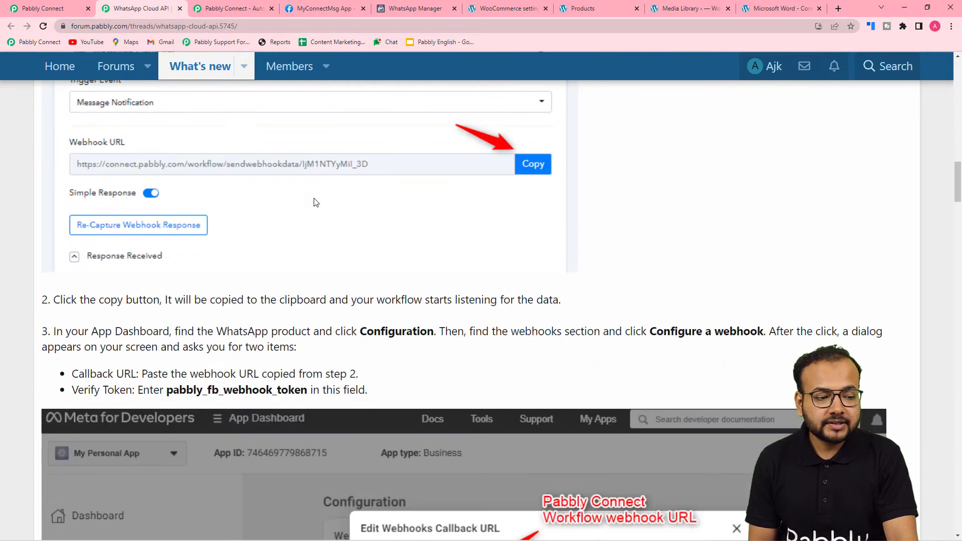
pyautogui.scroll(-9, 314, 202)
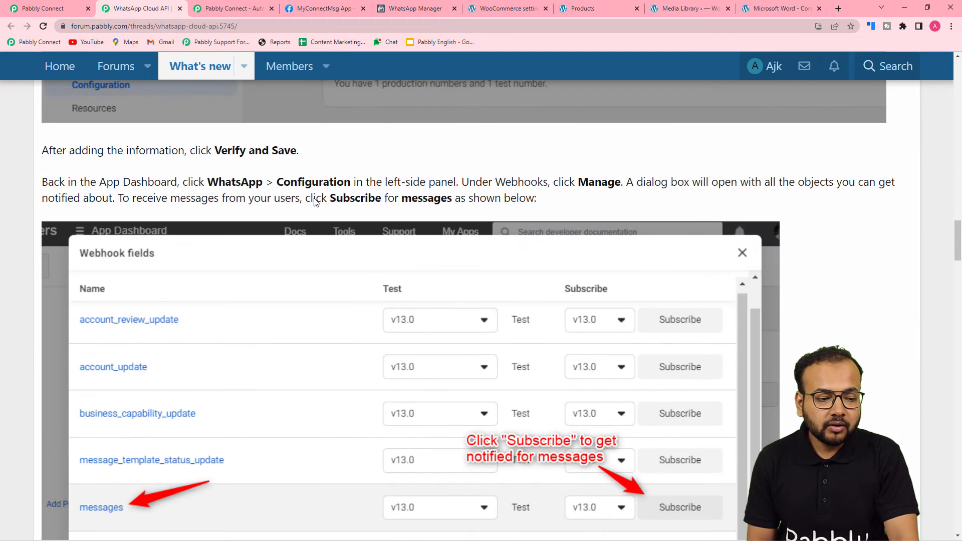
pyautogui.scroll(-8, 316, 203)
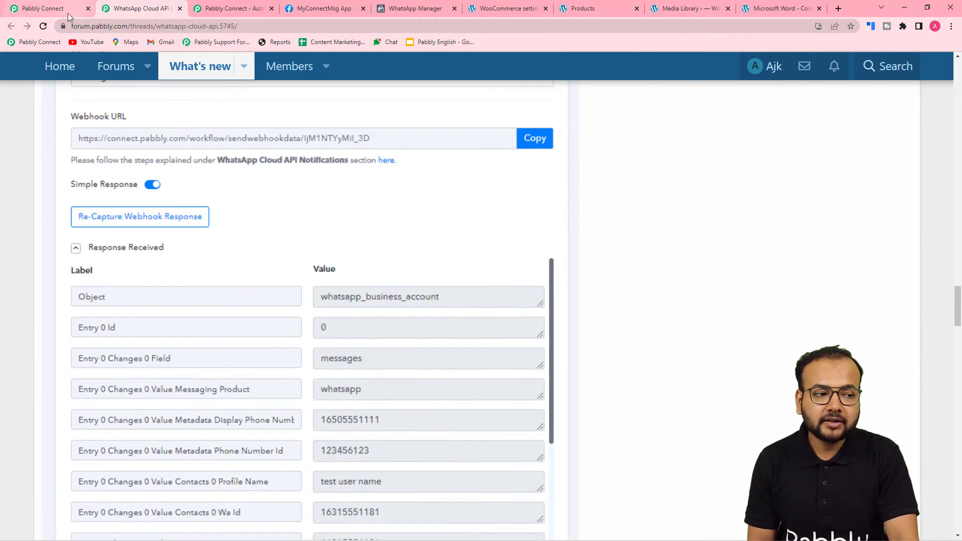
pyautogui.click(74, 10)
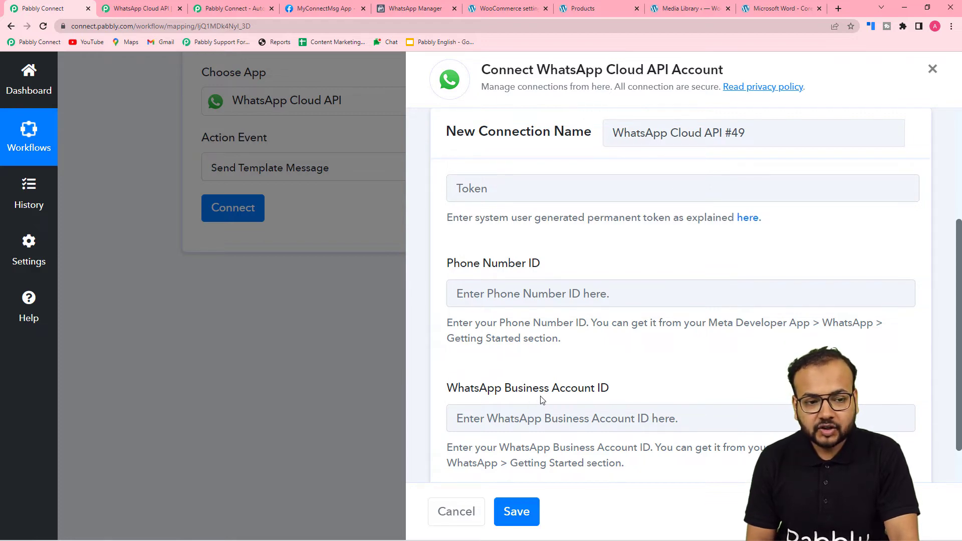
# Copy the temporary access token from the Meta app's WhatsApp Getting Started page, then return to the forum
pyautogui.click(329, 17)
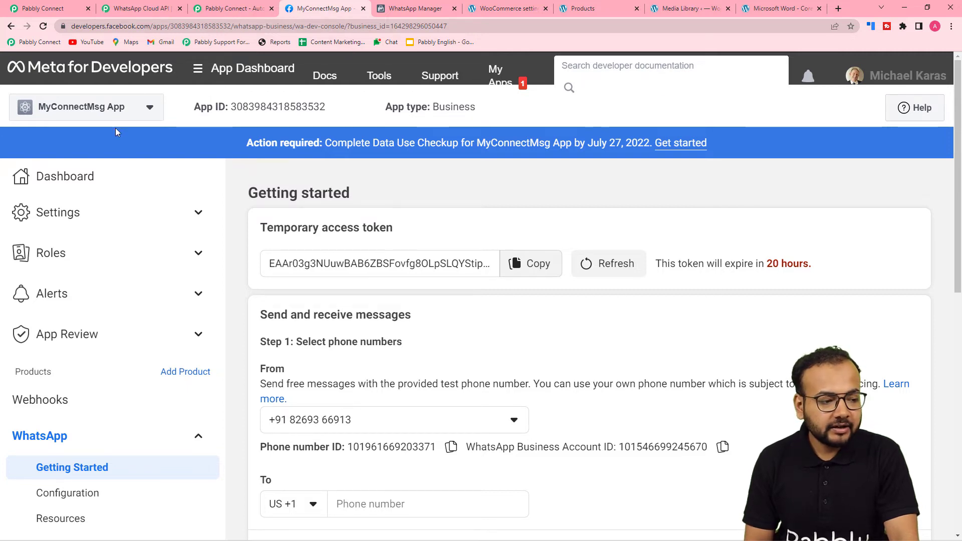
pyautogui.scroll(-1, 87, 231)
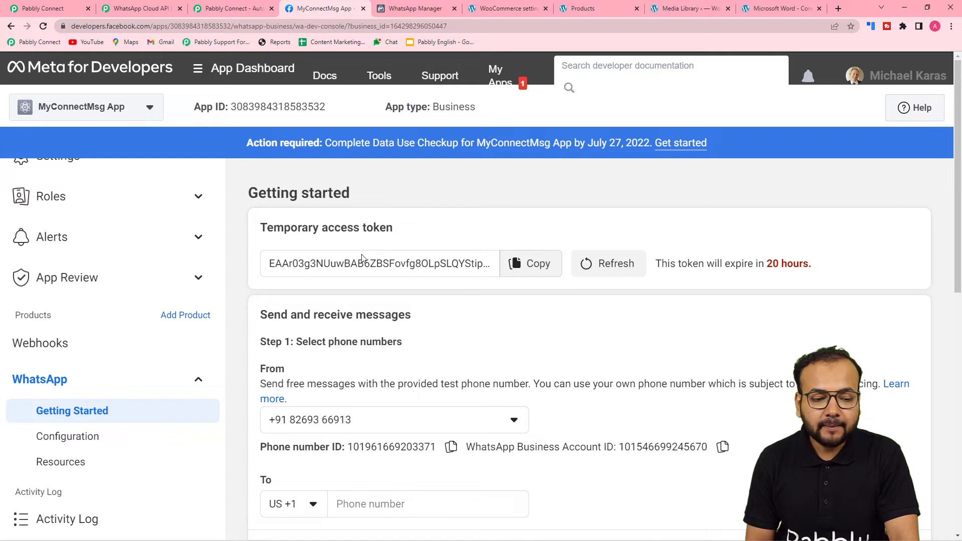
pyautogui.click(517, 264)
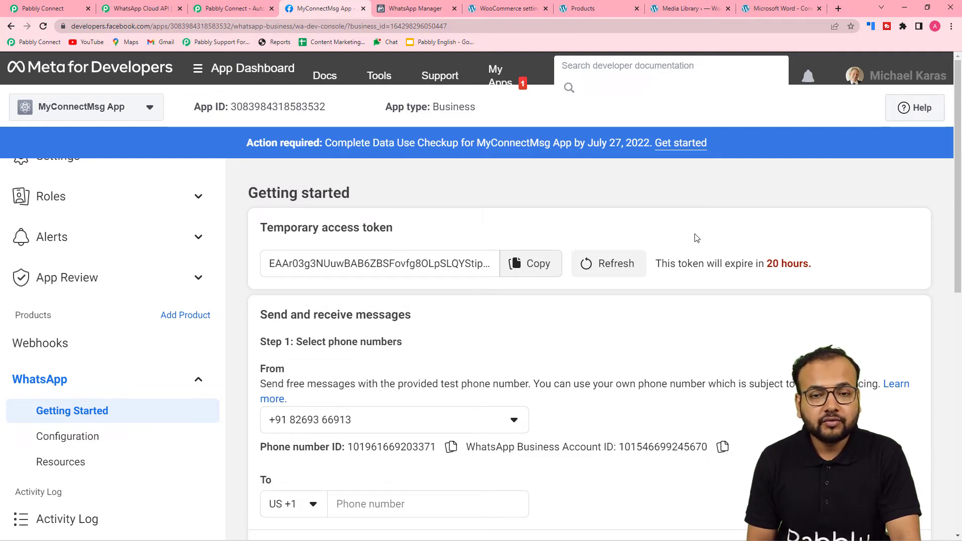
pyautogui.click(154, 7)
pyautogui.scroll(-15, 167, 172)
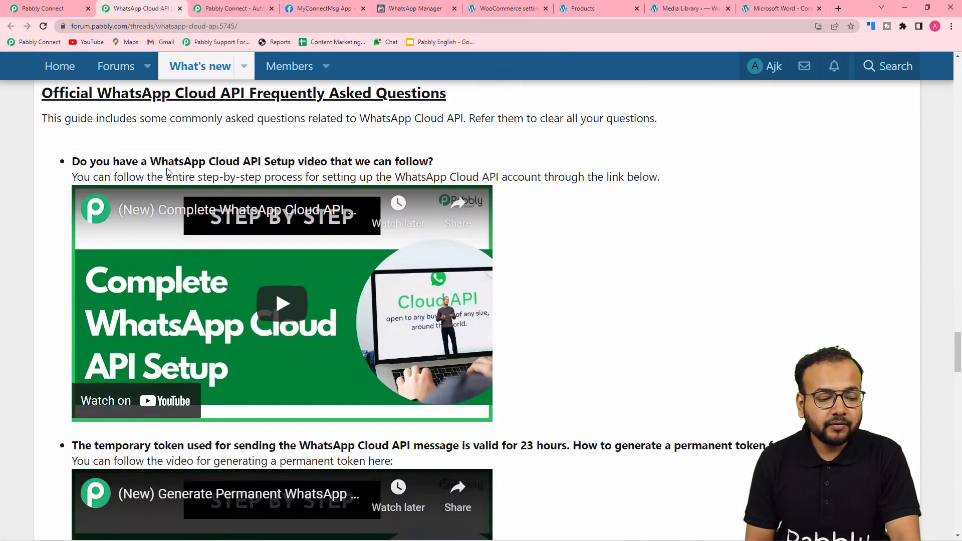
# Scroll the Pabbly Forum thread down to the permanent-token FAQ video
pyautogui.scroll(-3, 167, 169)
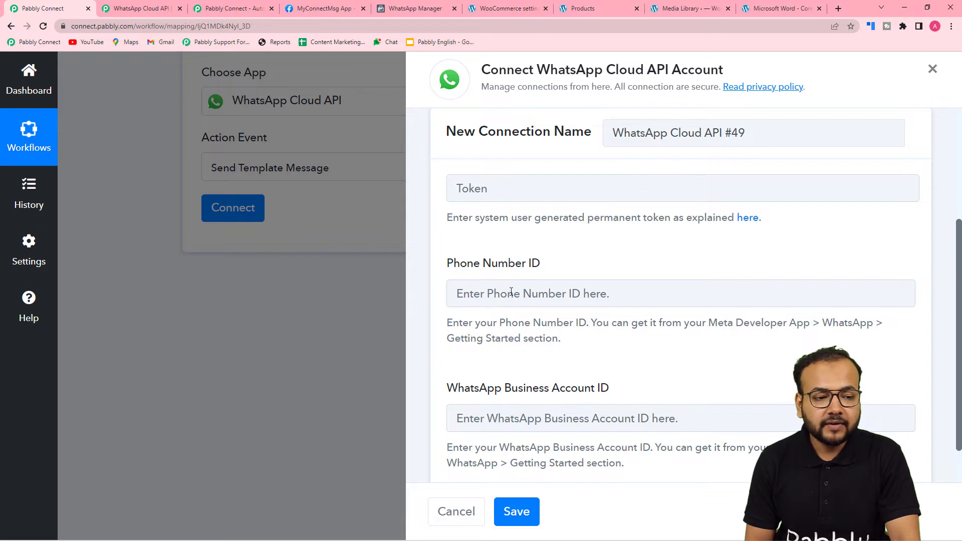
# Copy the Meta app's Phone number ID into Pabbly's Phone Number ID field
pyautogui.click(320, 16)
pyautogui.scroll(-2, 455, 348)
pyautogui.click(452, 447)
pyautogui.click(40, 9)
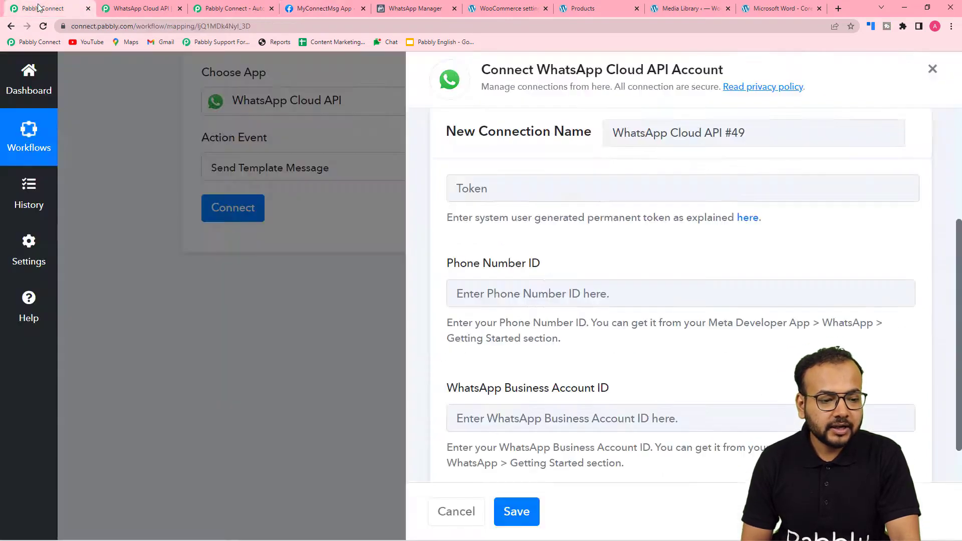
pyautogui.rightClick(476, 295)
pyautogui.click(506, 386)
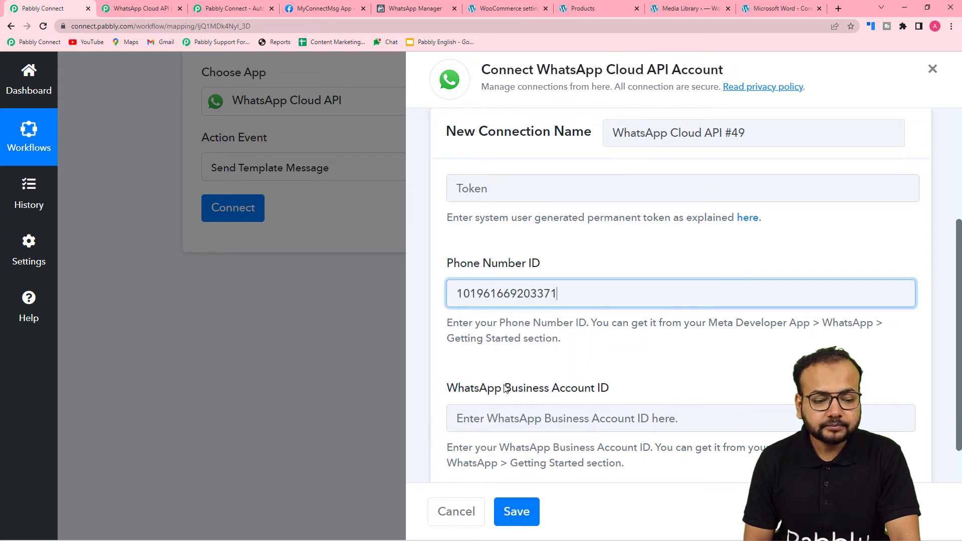
# Paste the WhatsApp Business Account ID from Meta into the matching Pabbly field as plain text
pyautogui.click(323, 8)
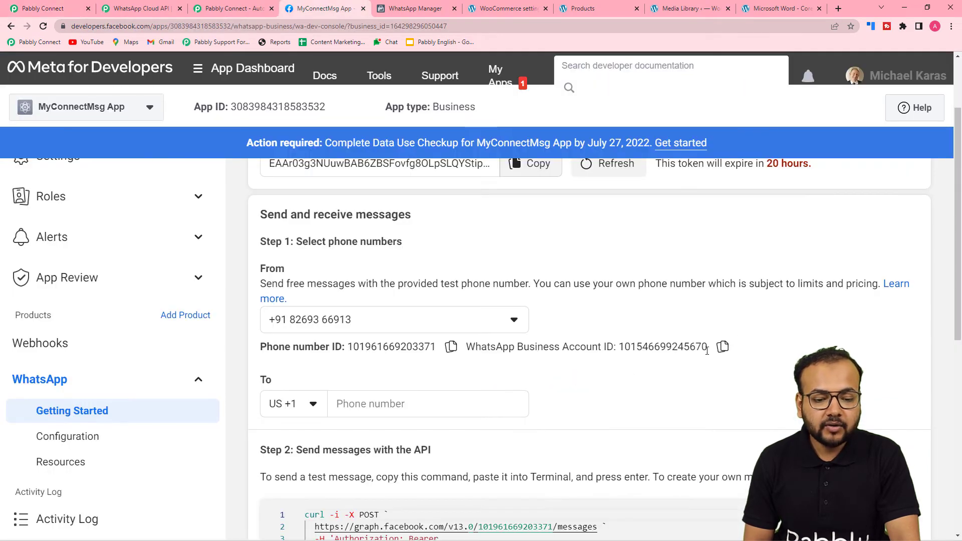
pyautogui.click(723, 346)
pyautogui.click(85, 4)
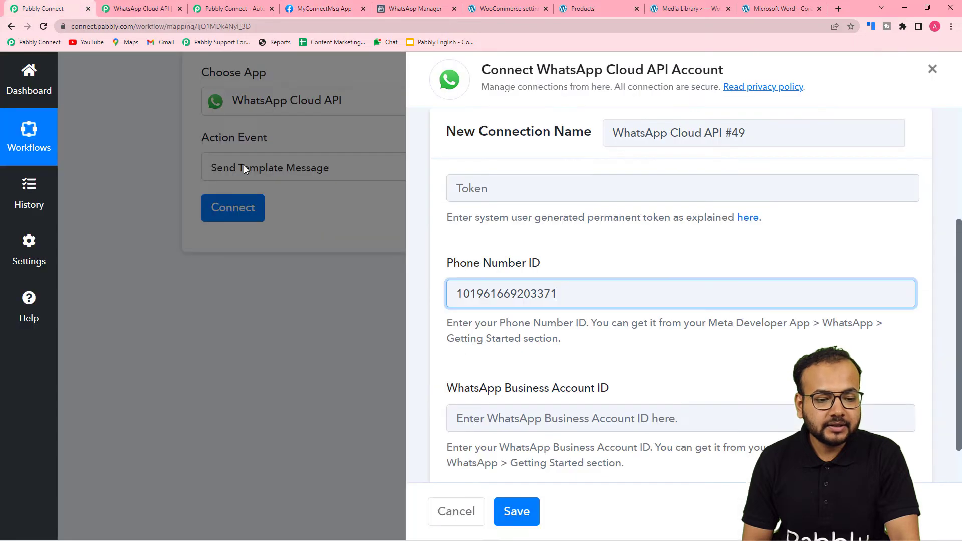
pyautogui.rightClick(478, 414)
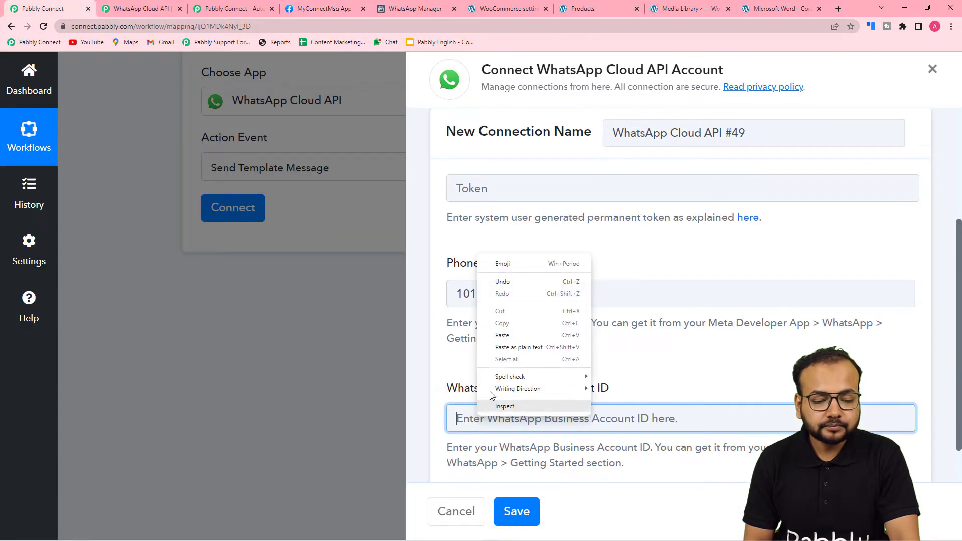
pyautogui.click(502, 348)
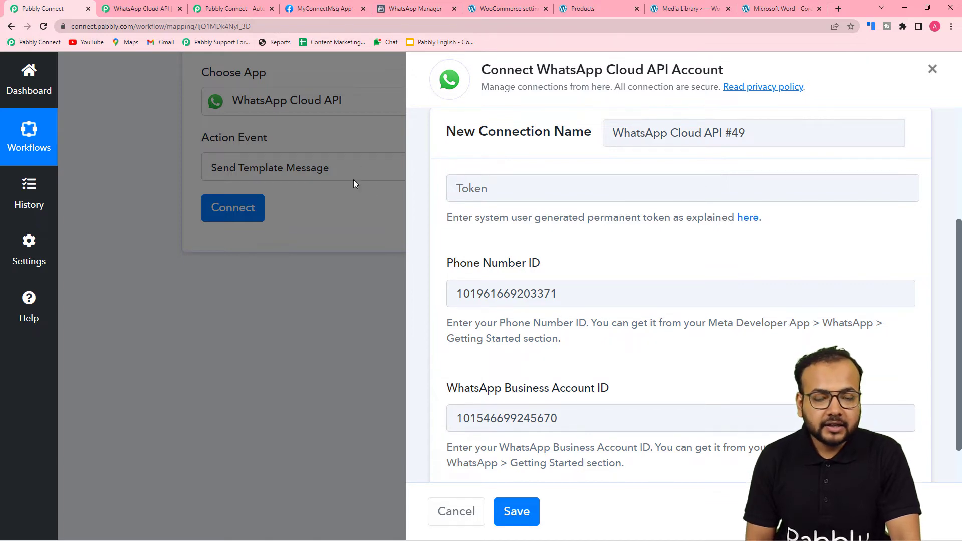
pyautogui.click(328, 7)
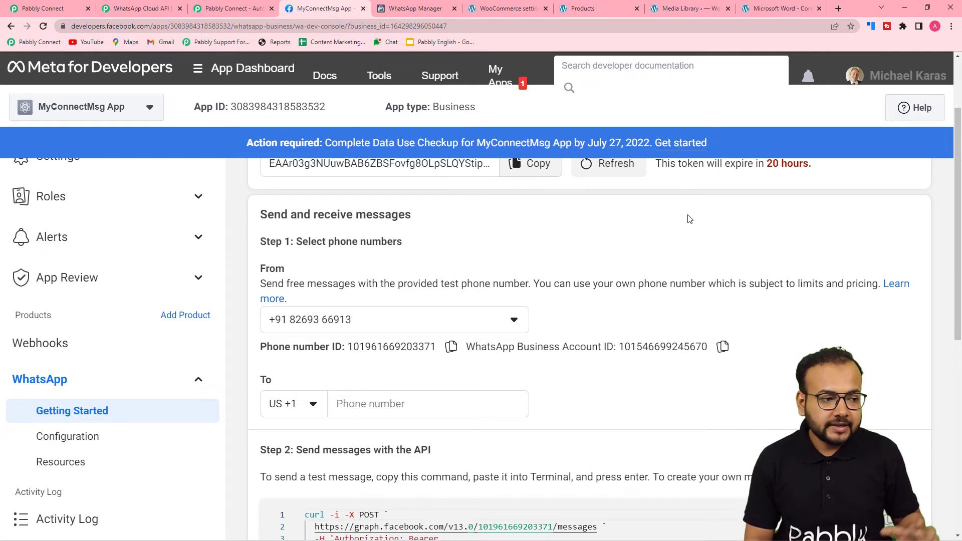
pyautogui.click(70, 8)
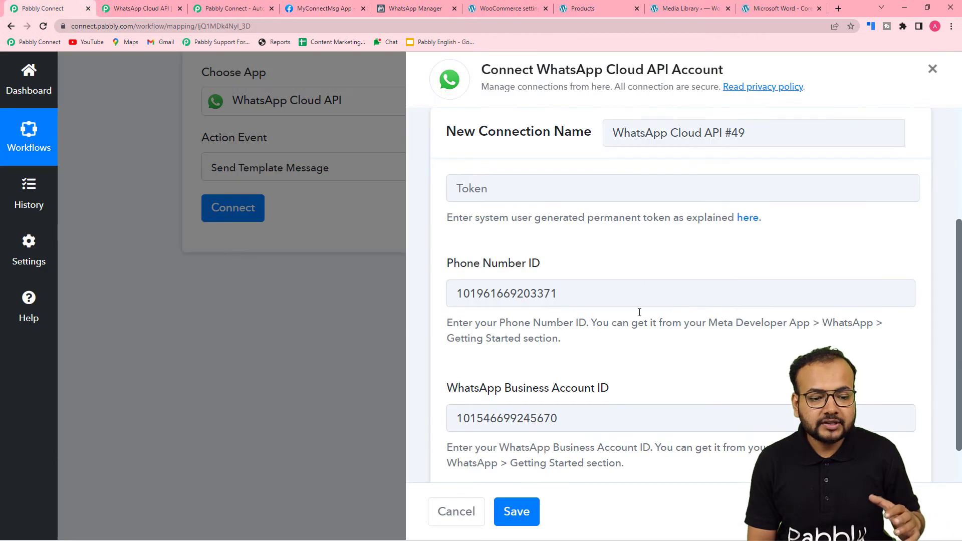
# Connect the WhatsApp step via the existing 'WhatsApp Cloud API Final' connection and save
pyautogui.scroll(2, 633, 213)
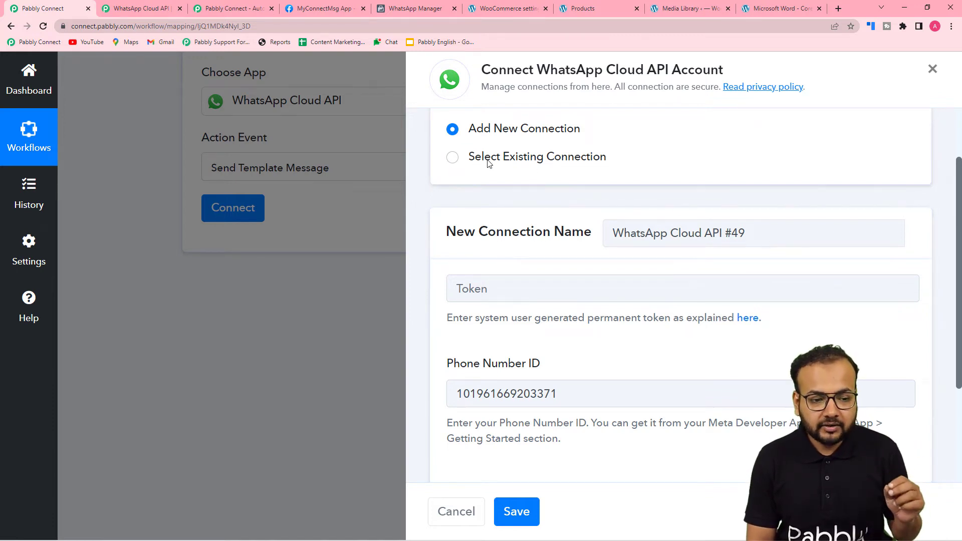
pyautogui.click(452, 159)
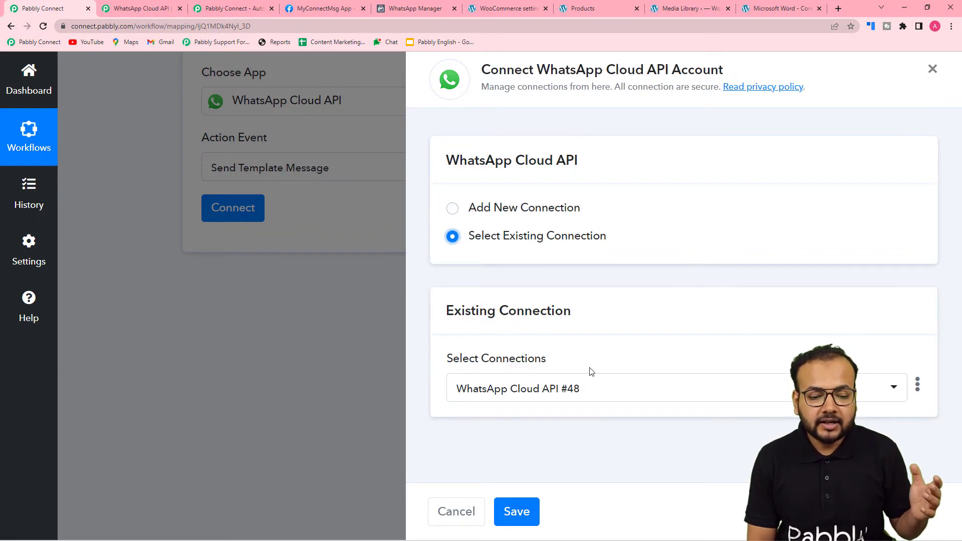
pyautogui.click(647, 389)
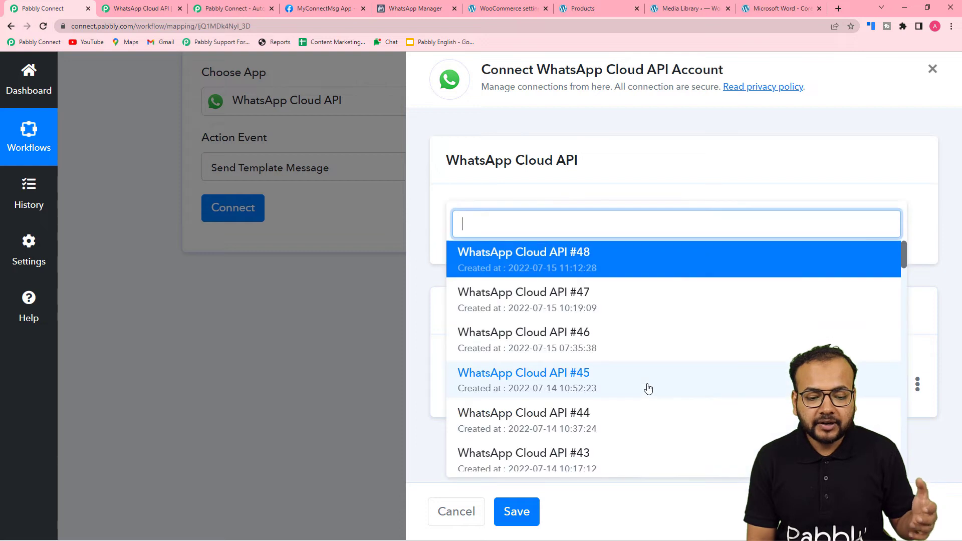
pyautogui.scroll(-9, 556, 338)
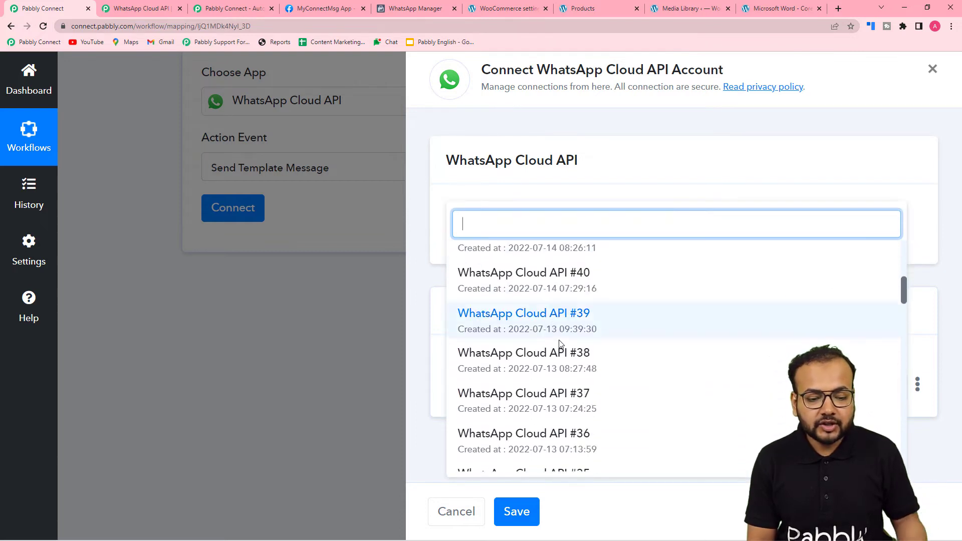
pyautogui.scroll(-5, 562, 346)
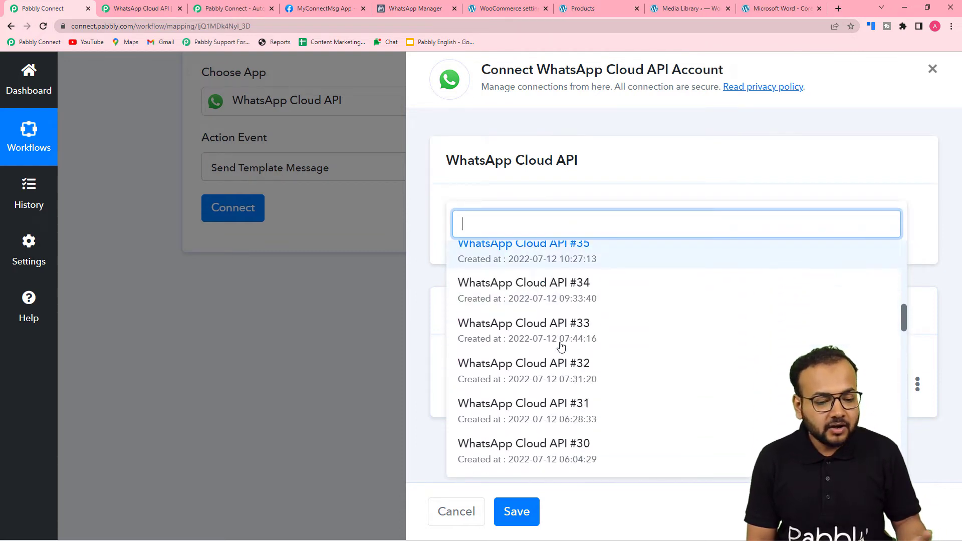
pyautogui.scroll(-3, 561, 346)
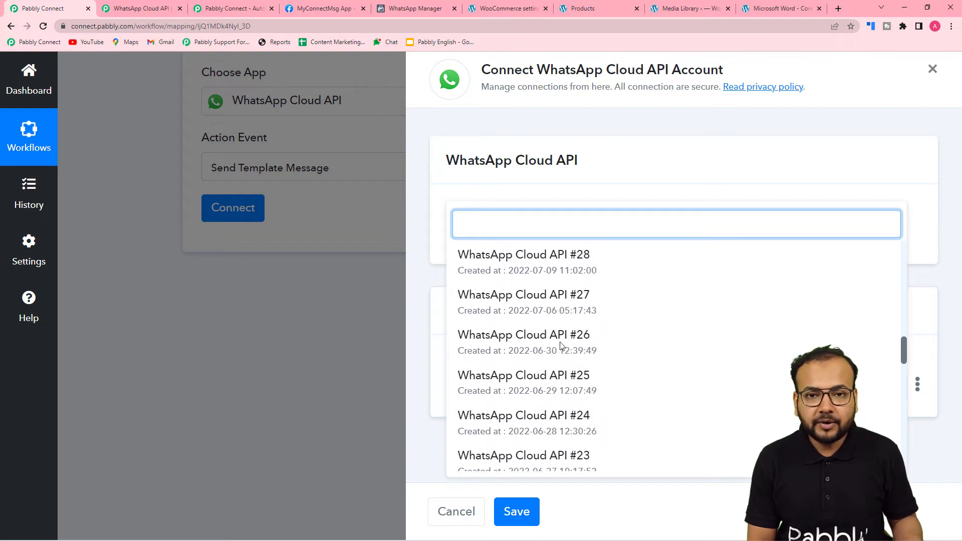
pyautogui.scroll(-20, 561, 346)
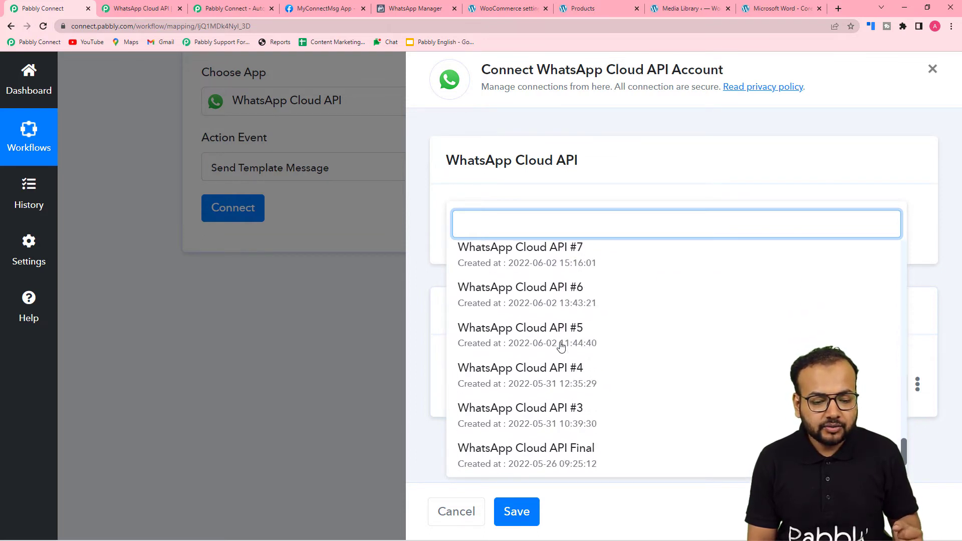
pyautogui.click(524, 401)
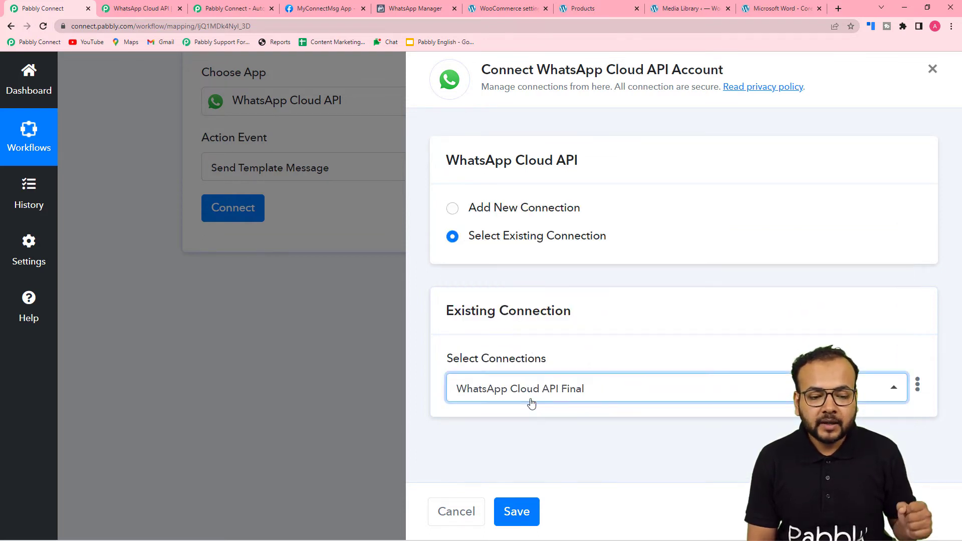
pyautogui.click(512, 519)
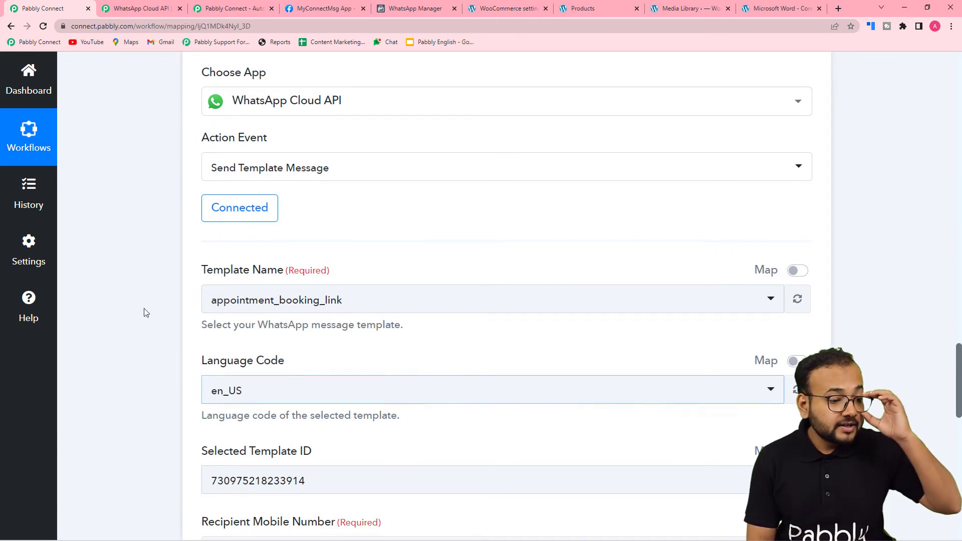
# Review the Template Name and Language Code fields (appointment_booking_link, en_US) before returning to Meta
pyautogui.scroll(-1, 138, 301)
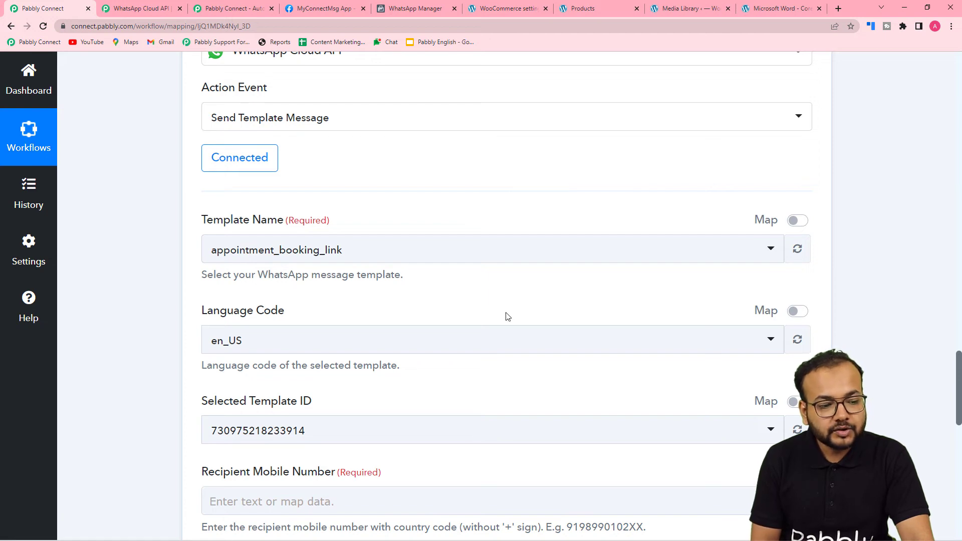
pyautogui.click(353, 8)
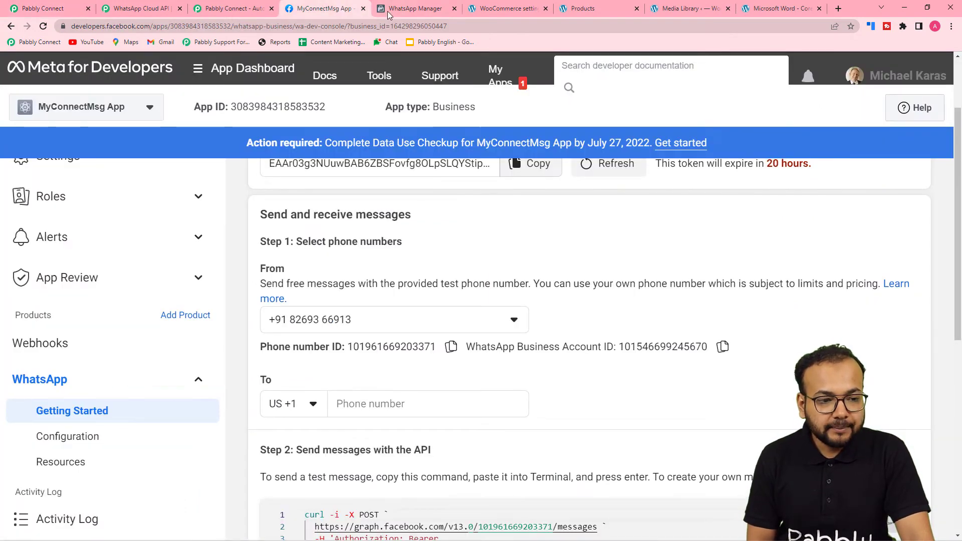
# Open the course_file_on_order template from WhatsApp Manager's Message templates list
pyautogui.click(388, 10)
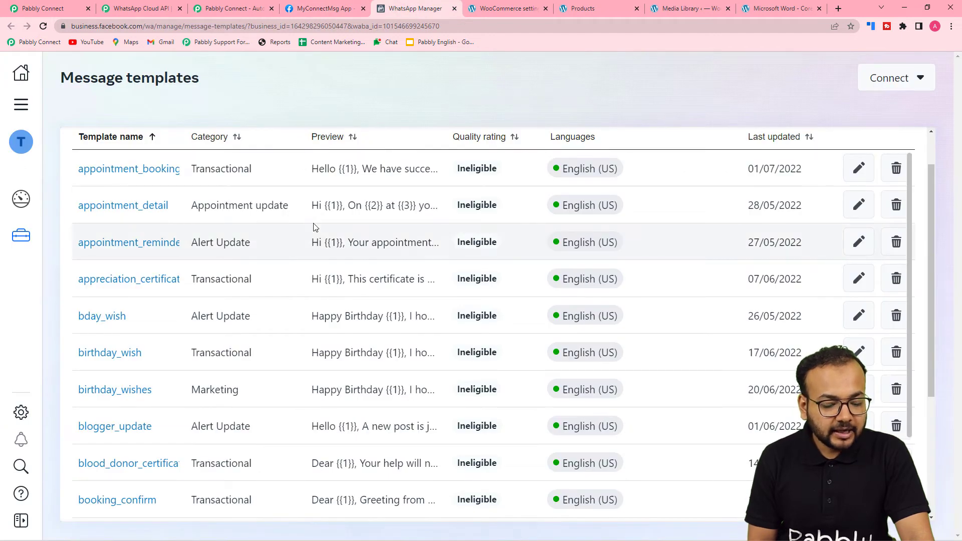
pyautogui.scroll(-4, 315, 228)
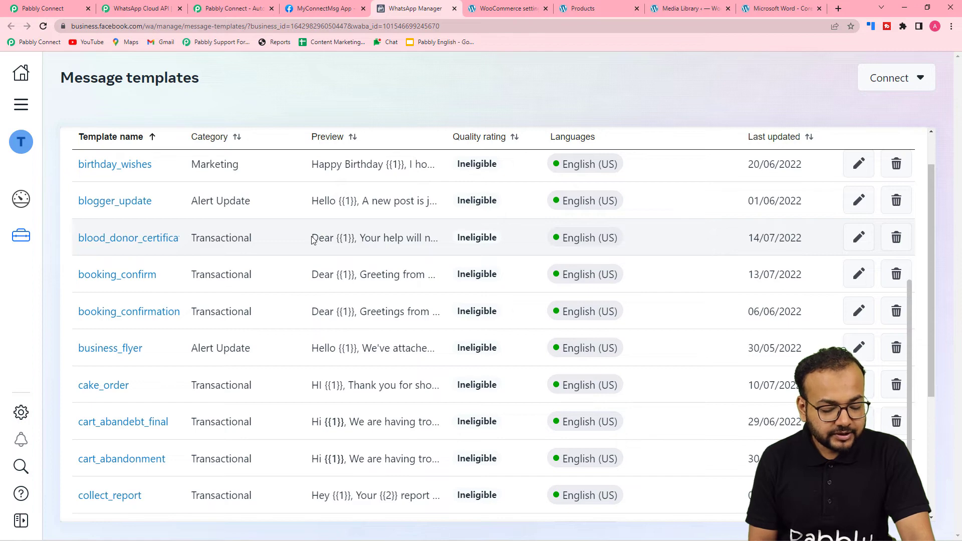
pyautogui.scroll(-3, 163, 309)
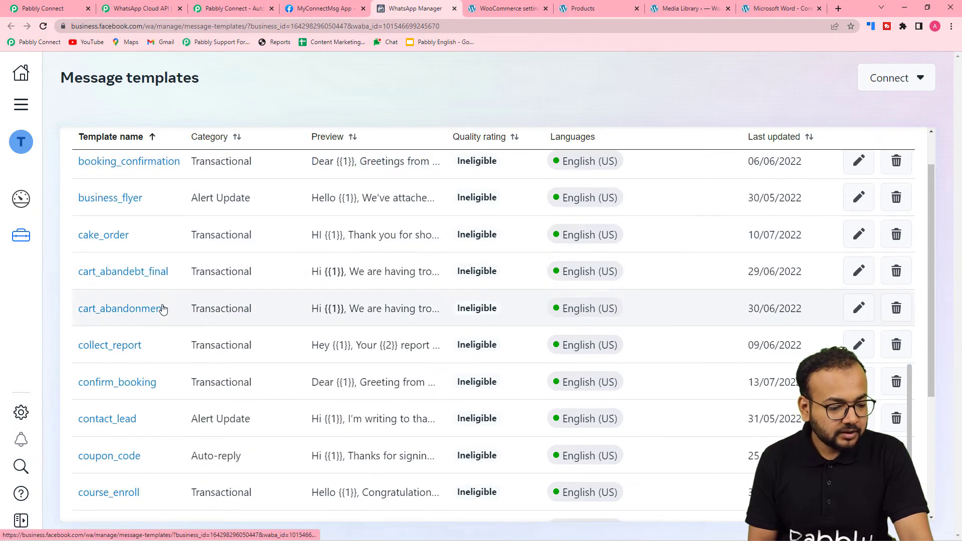
pyautogui.scroll(-1, 163, 309)
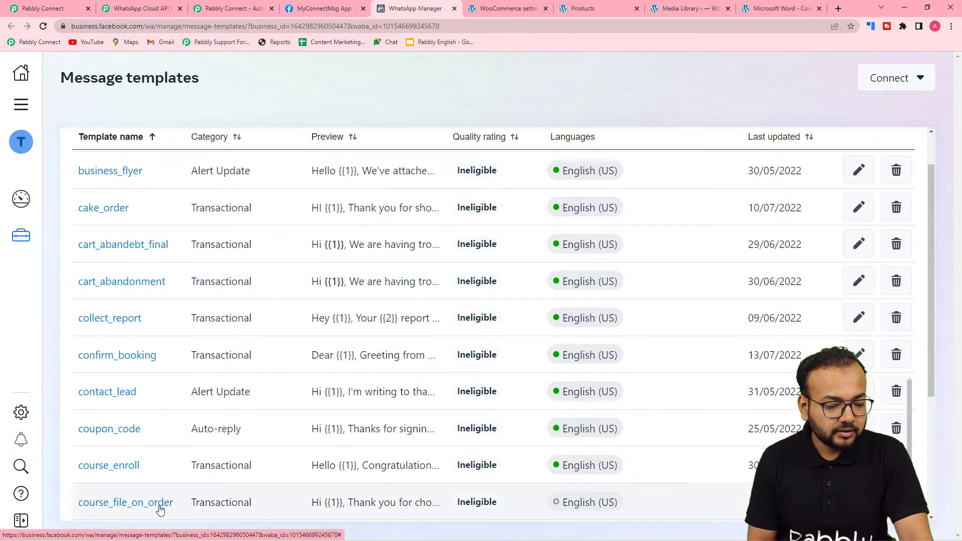
pyautogui.click(151, 502)
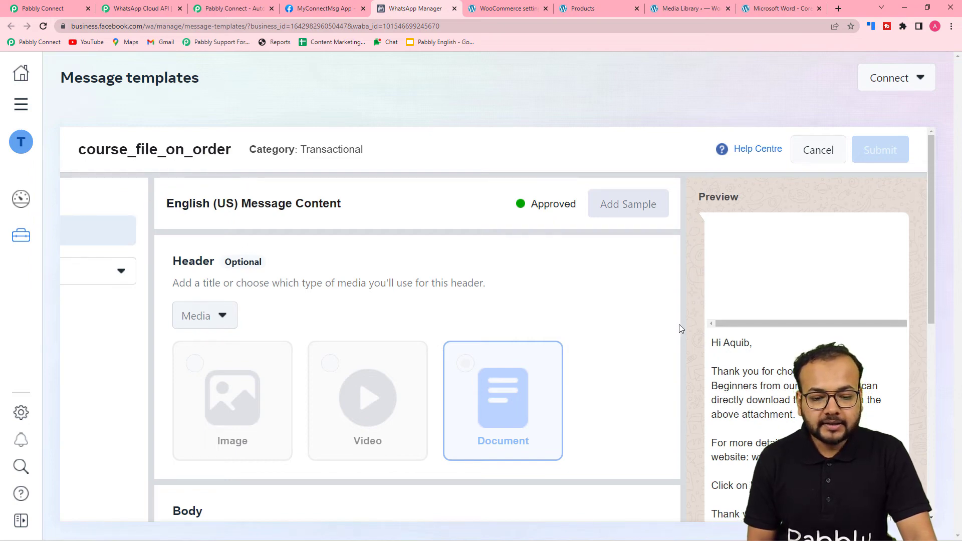
pyautogui.scroll(-2, 681, 328)
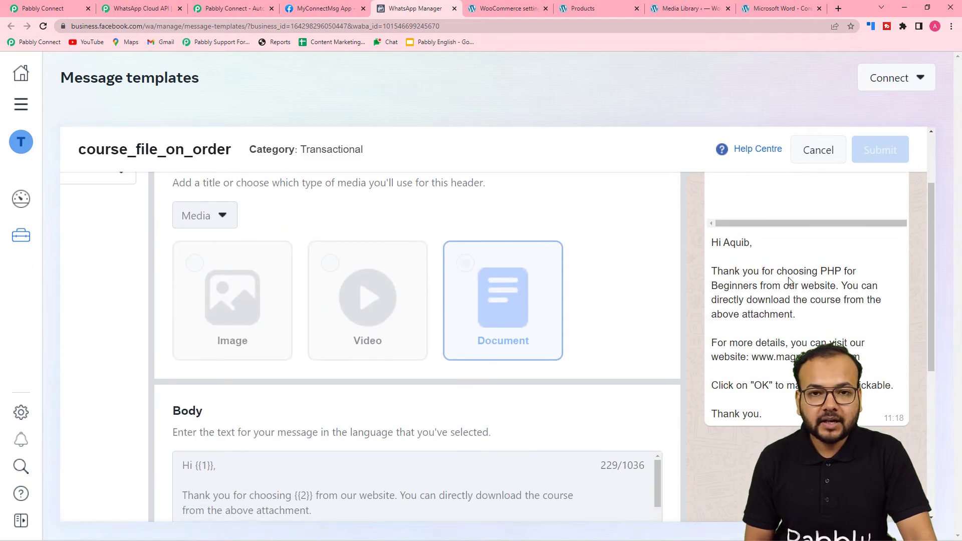
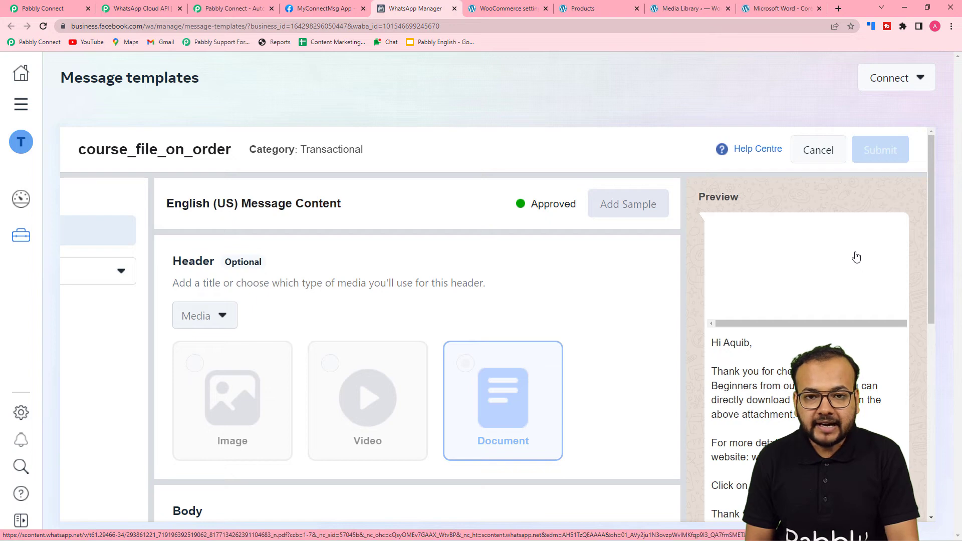
# Review the {{1}}, {{2}}, {{3}} placeholders in the course_file_on_order body, then go back to Pabbly Connect
pyautogui.scroll(-3, 875, 332)
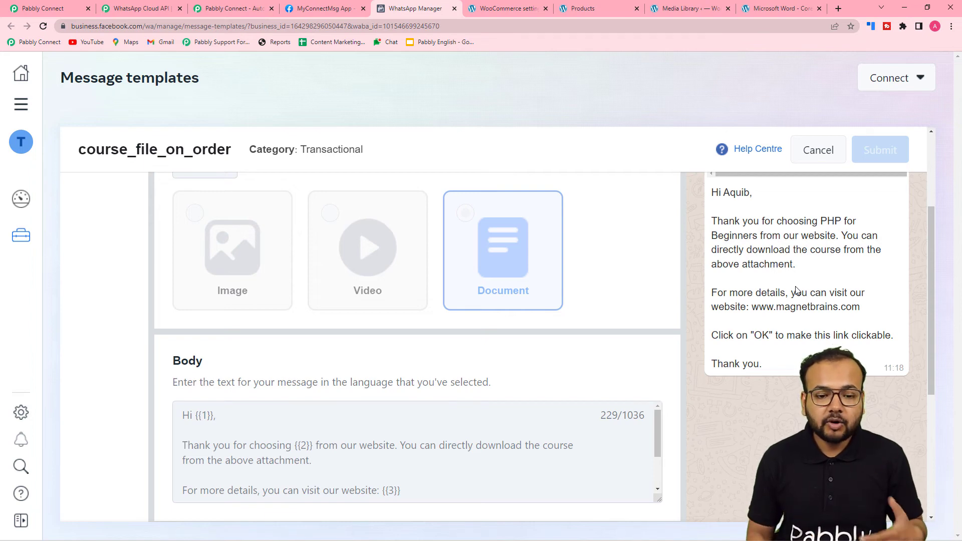
pyautogui.scroll(1, 797, 291)
pyautogui.scroll(1, 797, 290)
pyautogui.scroll(-4, 795, 288)
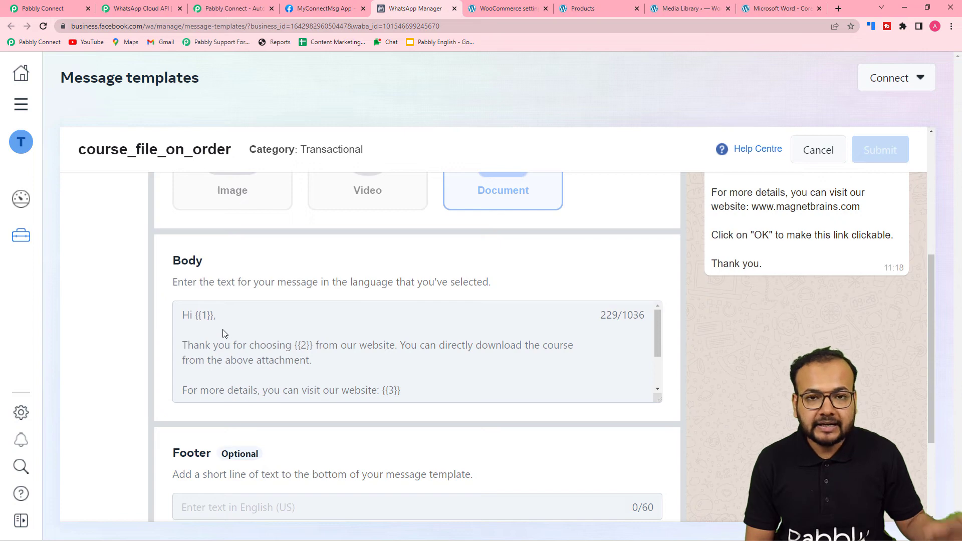
pyautogui.scroll(-2, 224, 335)
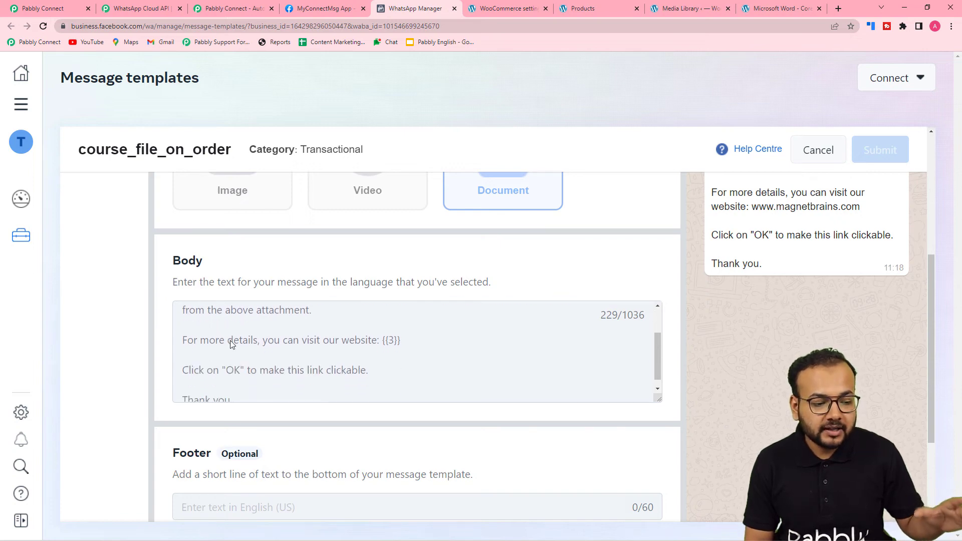
pyautogui.scroll(2, 230, 341)
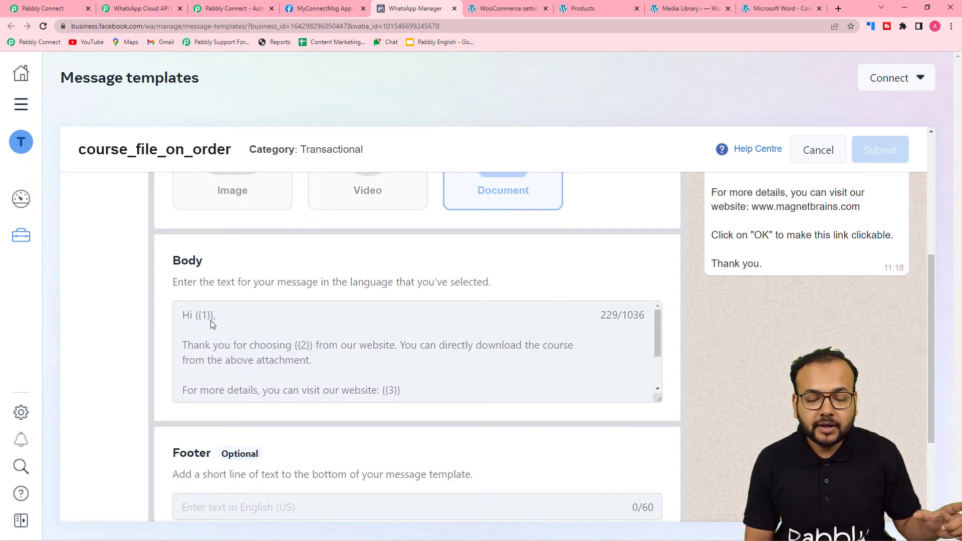
pyautogui.scroll(-1, 368, 398)
pyautogui.scroll(-3, 380, 344)
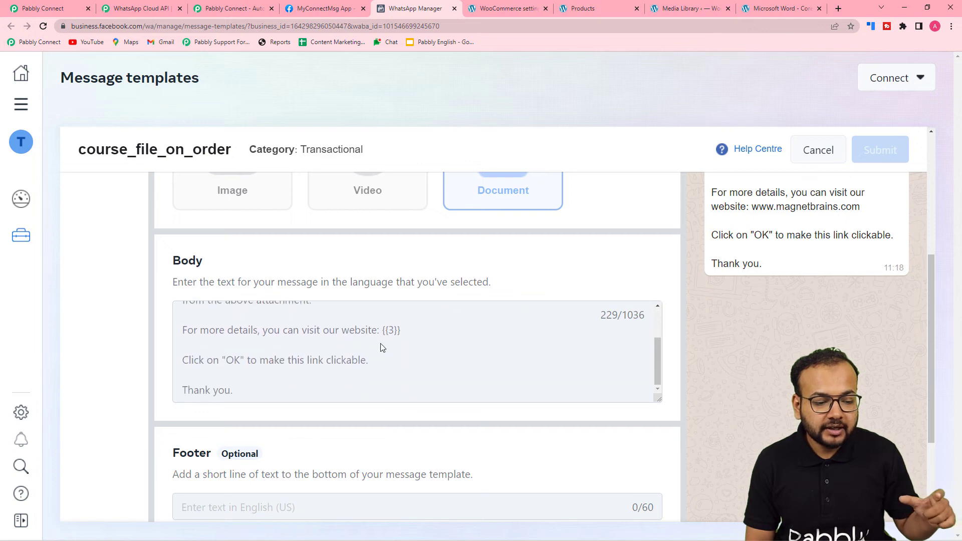
pyautogui.scroll(5, 320, 345)
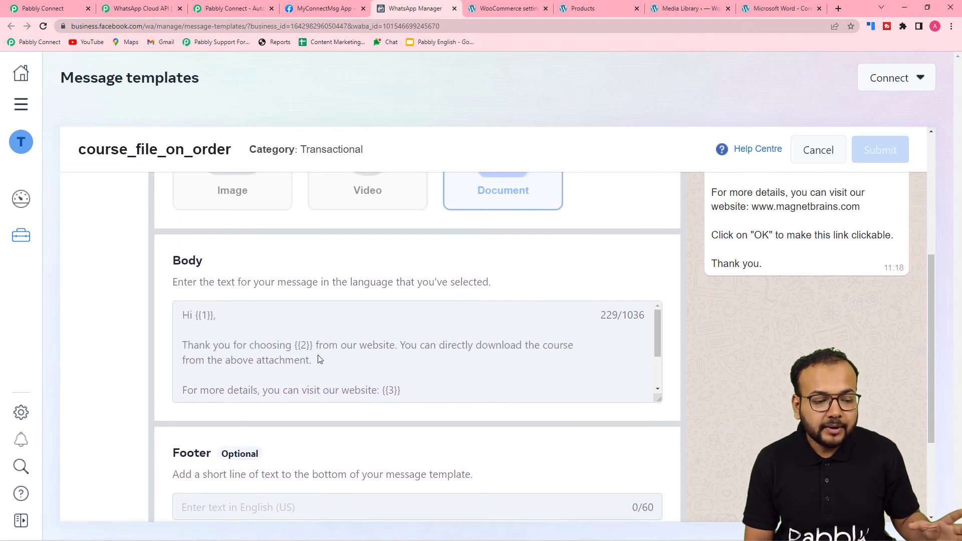
pyautogui.scroll(-2, 408, 344)
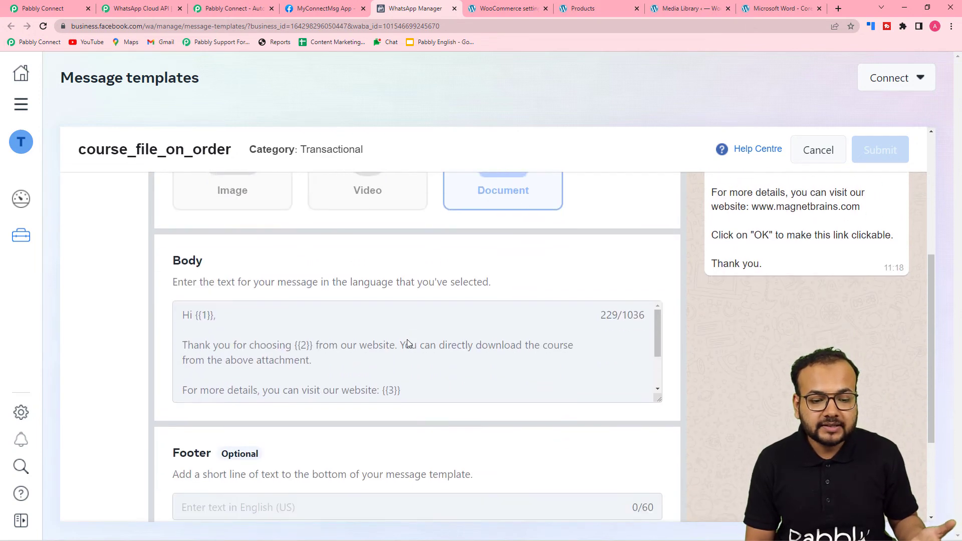
pyautogui.scroll(-2, 416, 351)
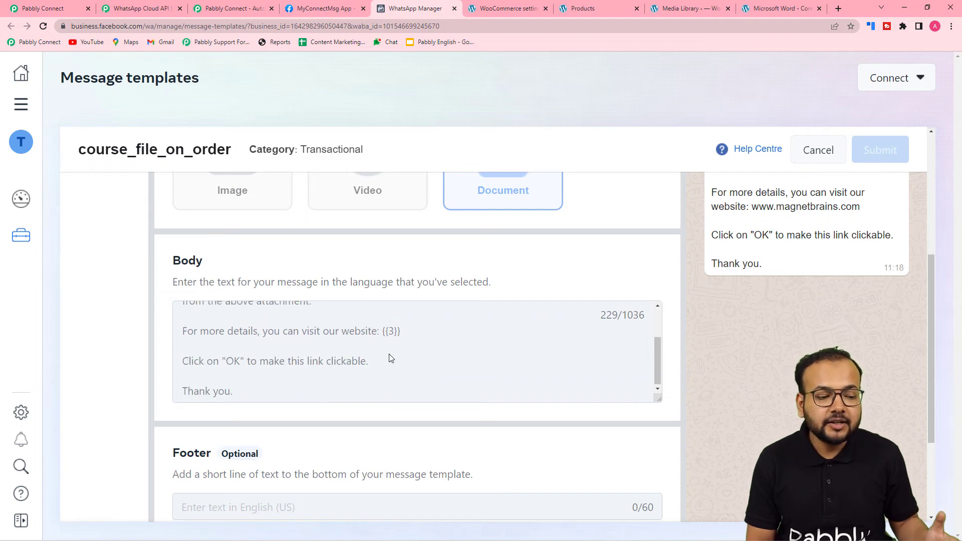
pyautogui.scroll(2, 167, 386)
pyautogui.scroll(-4, 251, 344)
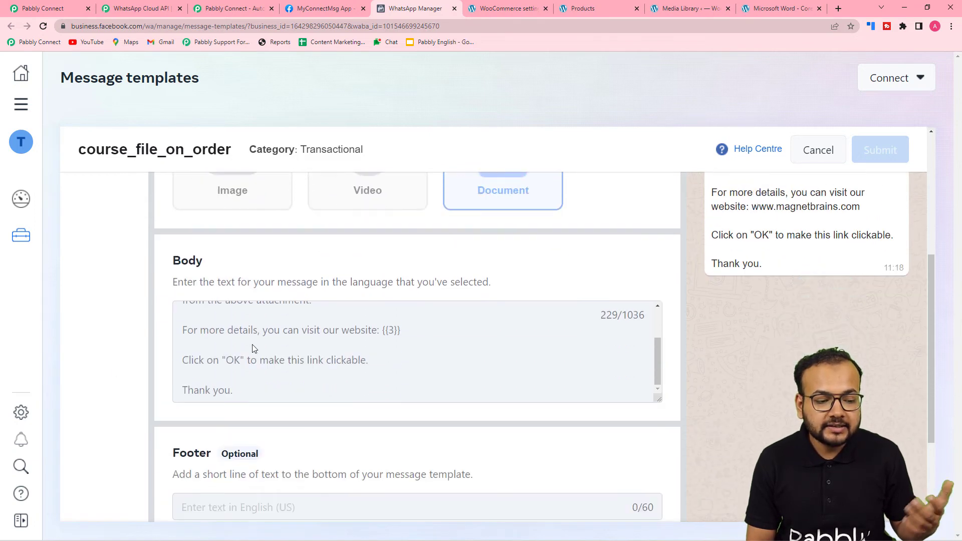
pyautogui.scroll(3, 248, 351)
pyautogui.scroll(3, 294, 386)
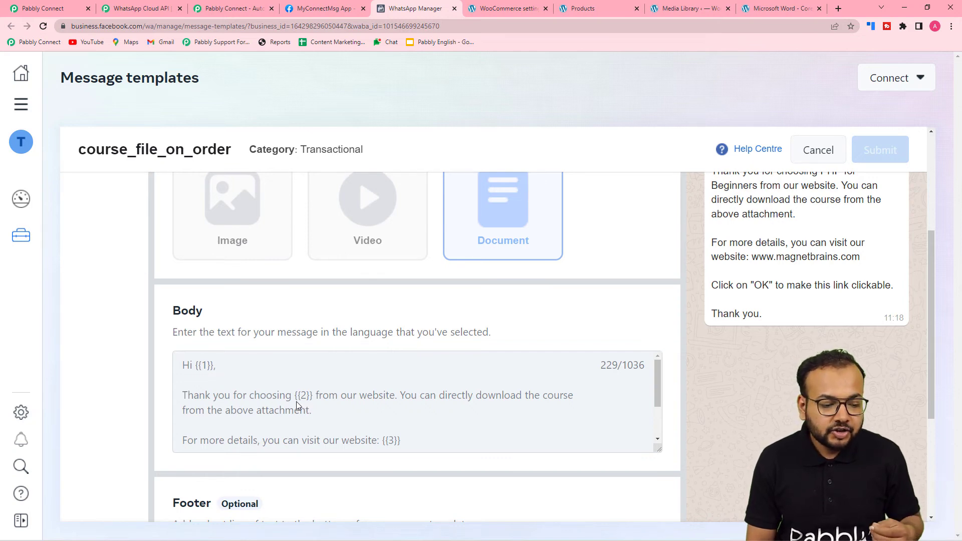
pyautogui.scroll(-1, 318, 410)
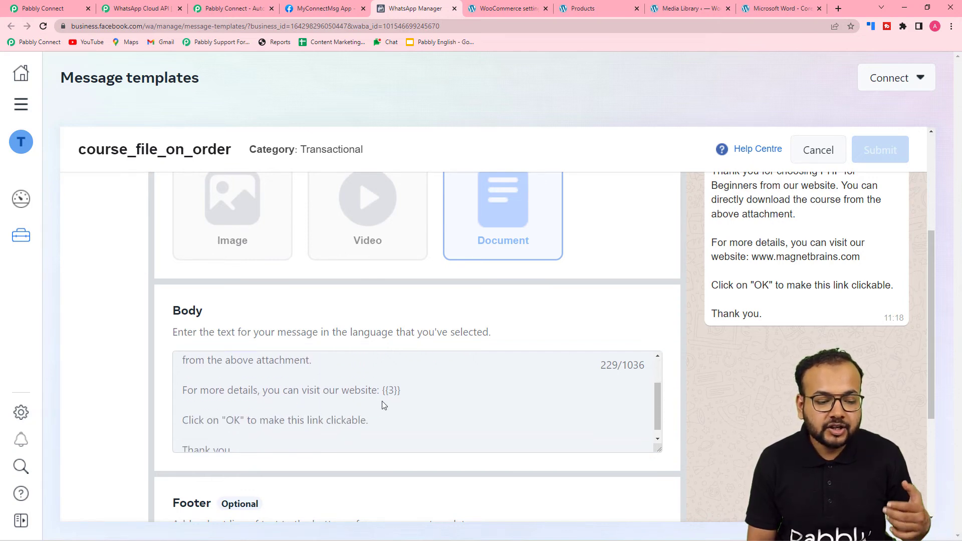
pyautogui.scroll(2, 392, 405)
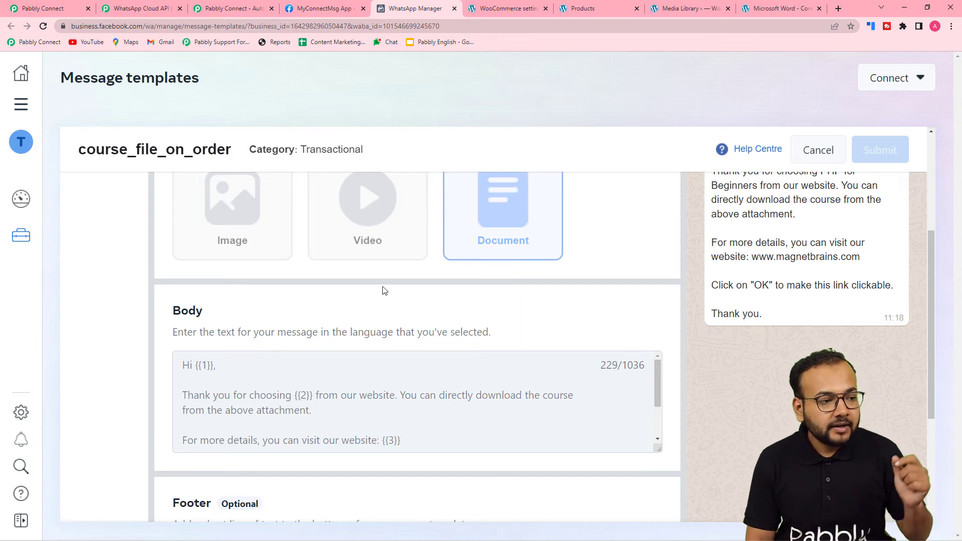
pyautogui.click(40, 9)
# Select the course_file_on_order template by searching 'cou' in the Template Name list
pyautogui.click(288, 258)
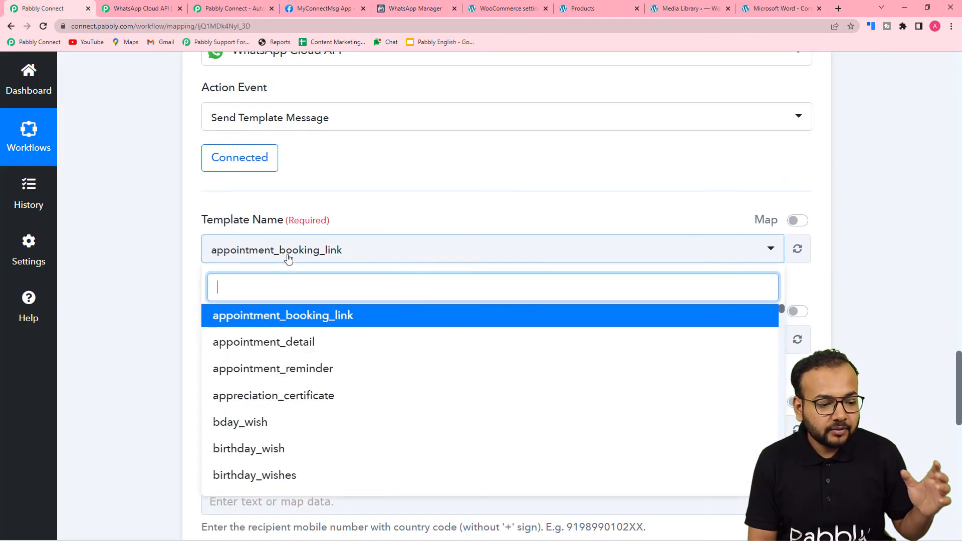
pyautogui.scroll(-2, 285, 351)
pyautogui.scroll(-1, 284, 351)
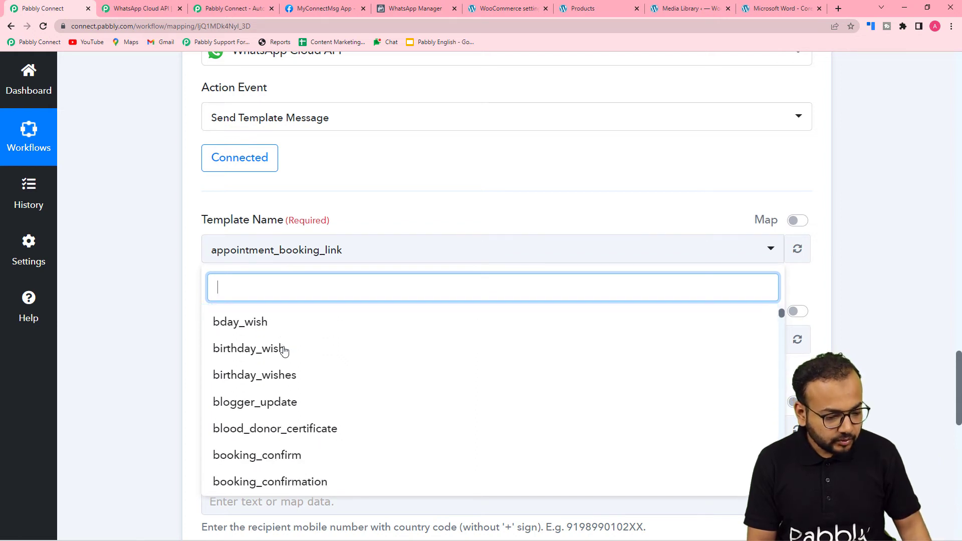
pyautogui.write('cou')
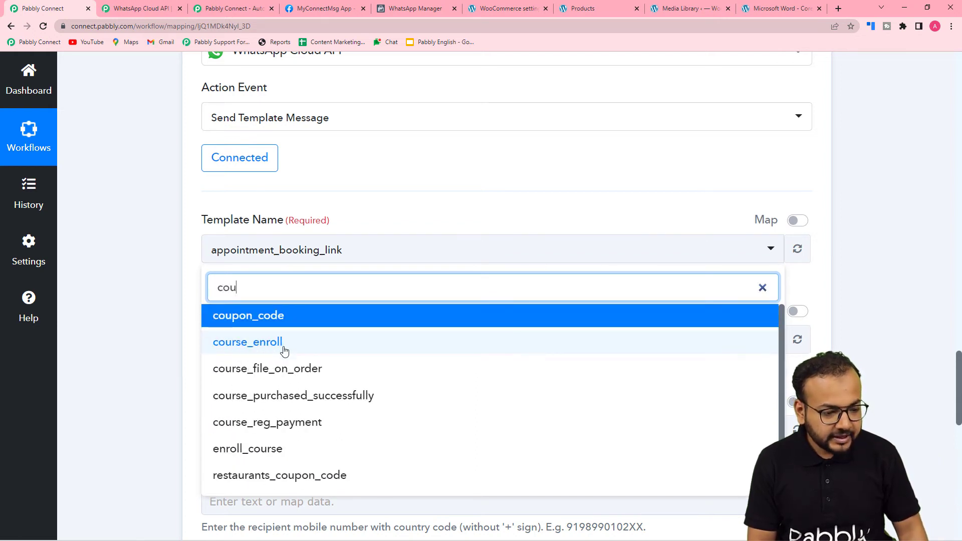
pyautogui.click(260, 371)
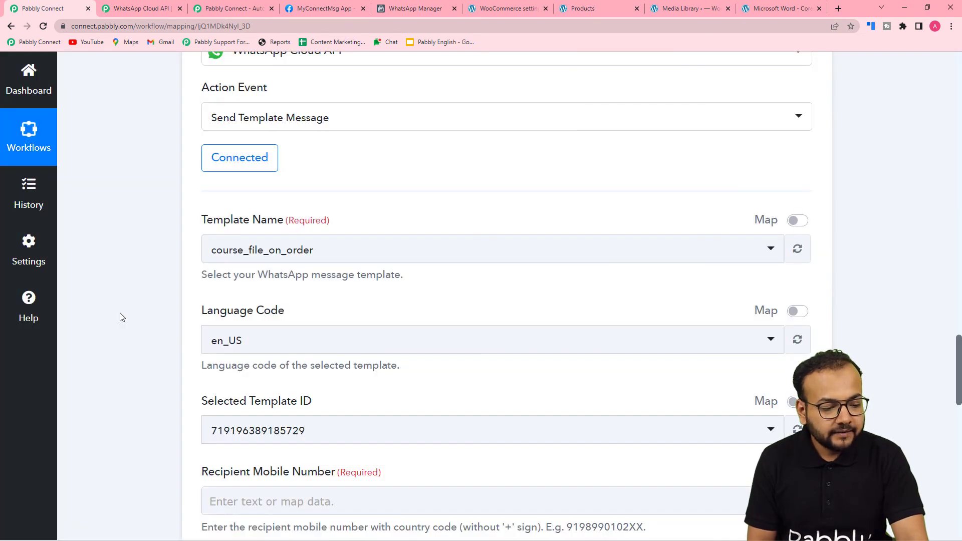
# Scroll up from the recipient number field to inspect the WooCommerce trigger's response fields
pyautogui.scroll(-5, 120, 318)
pyautogui.scroll(-3, 128, 313)
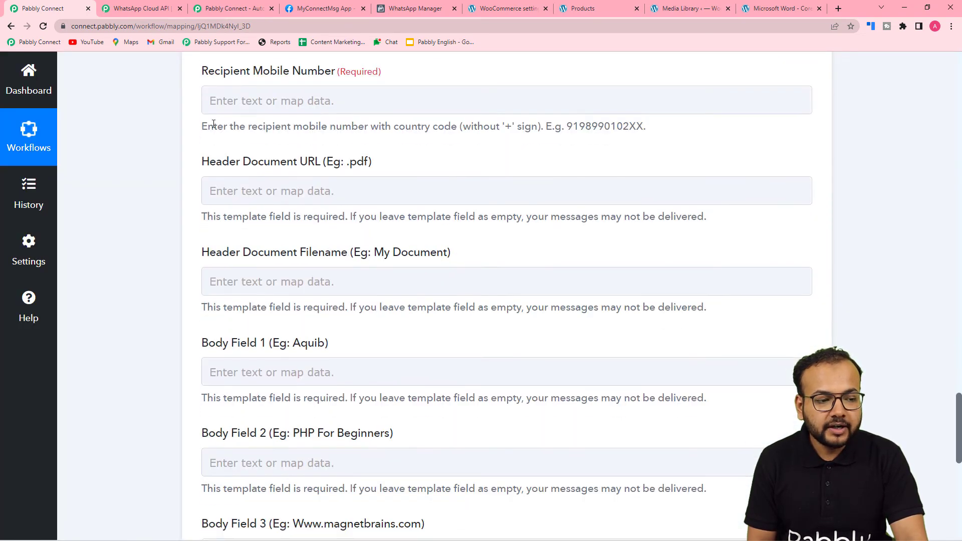
pyautogui.click(275, 98)
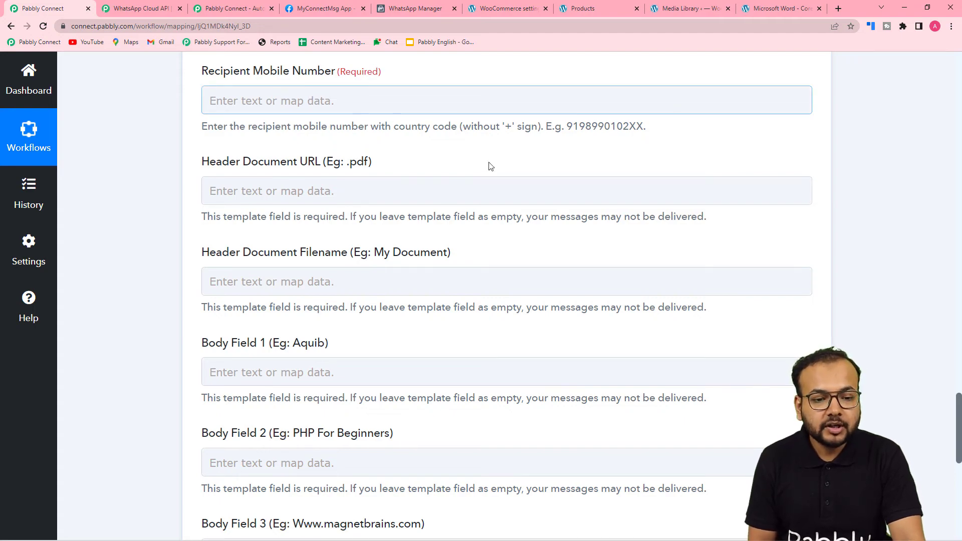
pyautogui.moveTo(959, 396); pyautogui.dragTo(957, 206)
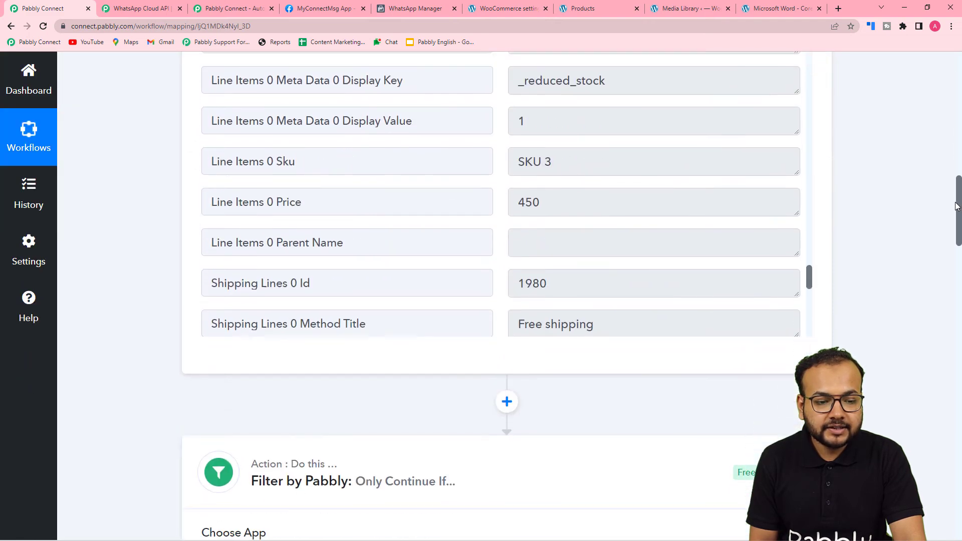
pyautogui.scroll(15, 490, 145)
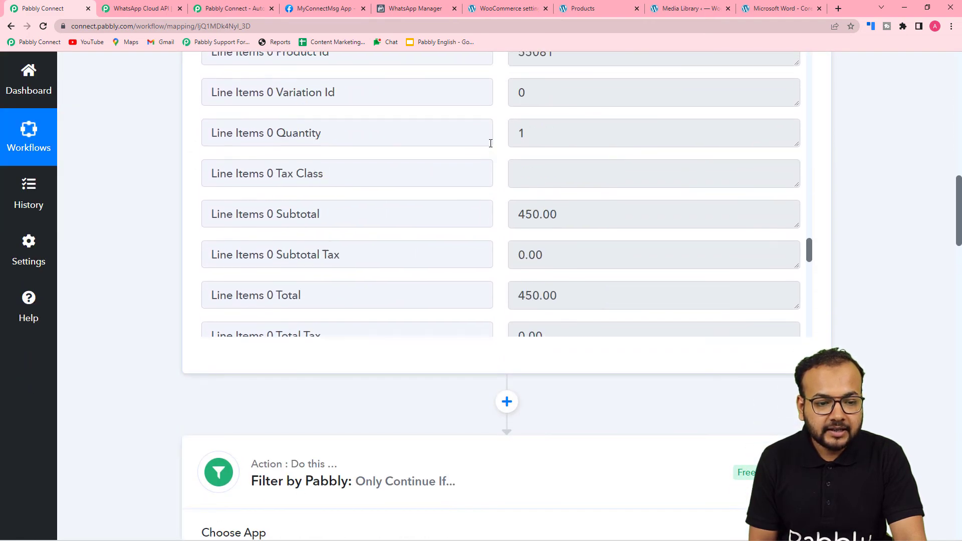
pyautogui.scroll(20, 491, 144)
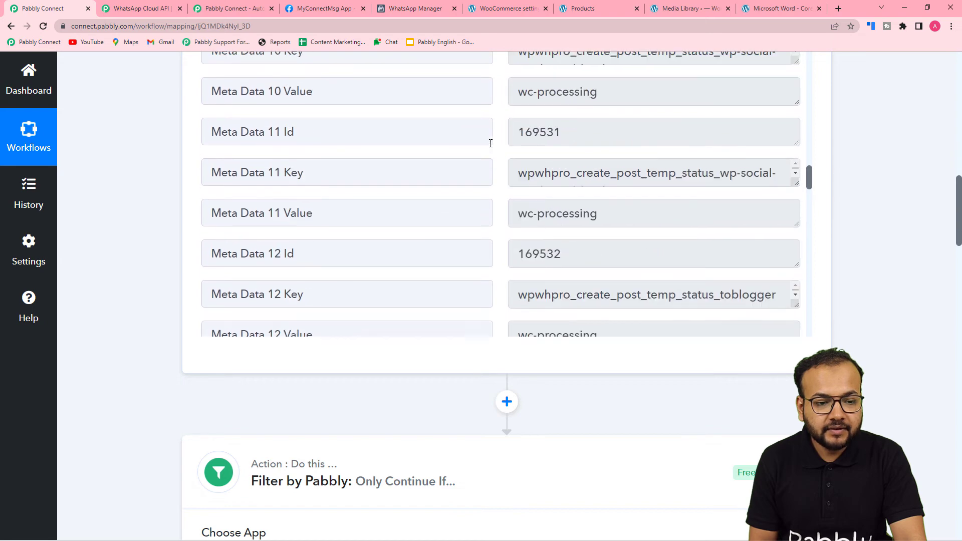
pyautogui.scroll(20, 491, 143)
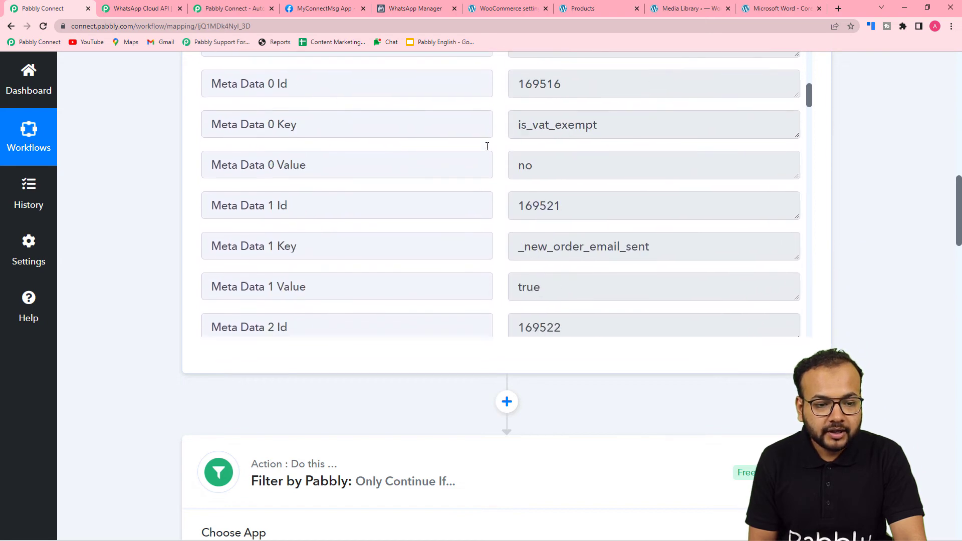
pyautogui.scroll(20, 486, 151)
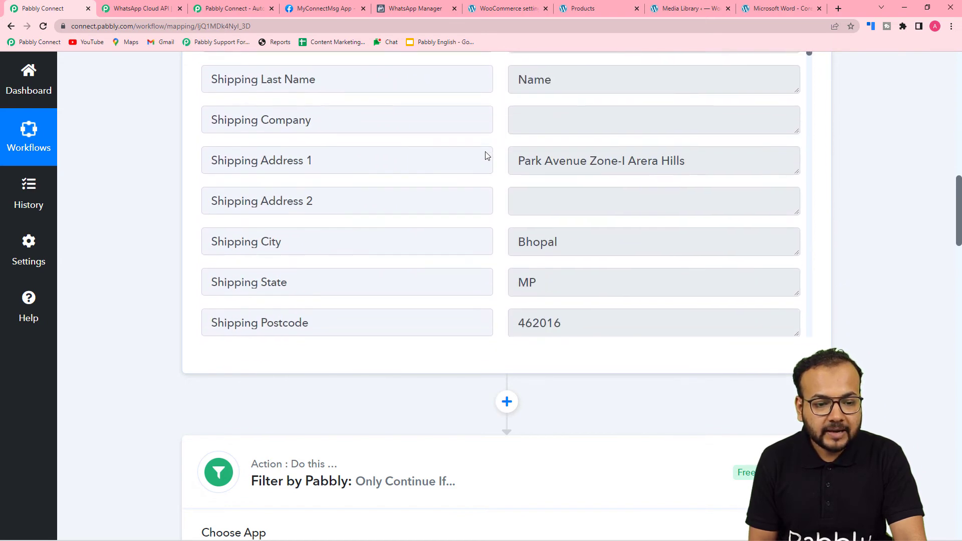
pyautogui.scroll(3, 487, 155)
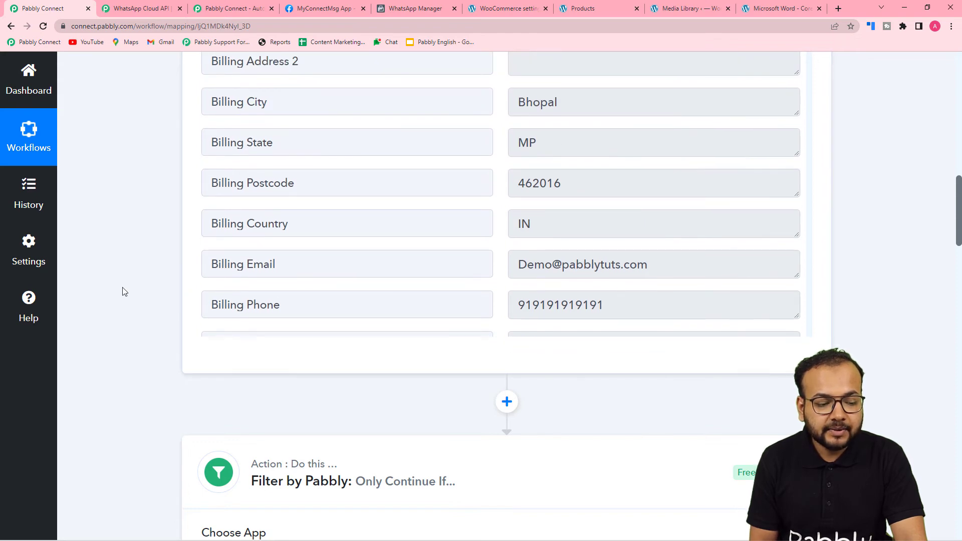
pyautogui.scroll(-20, 124, 292)
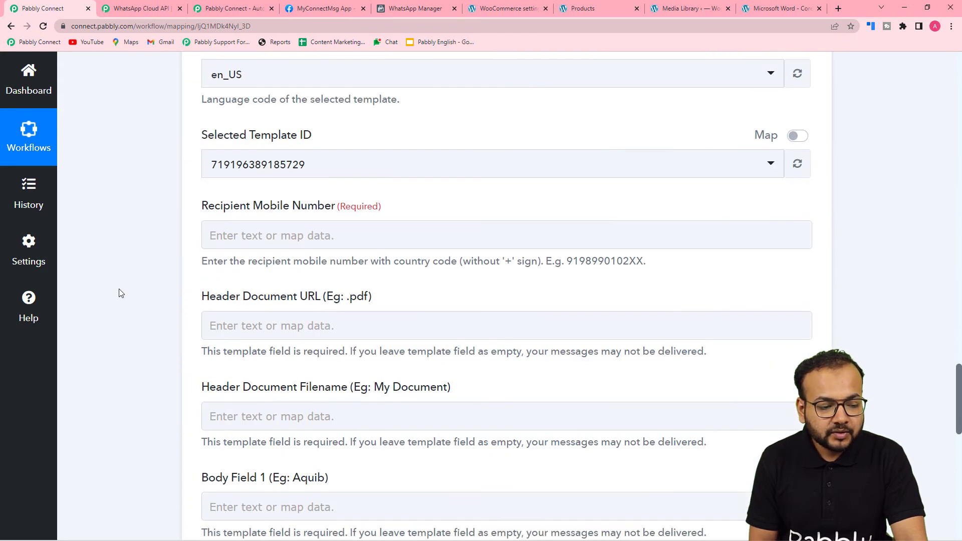
pyautogui.scroll(-5, 119, 293)
pyautogui.scroll(5, 119, 292)
pyautogui.click(248, 192)
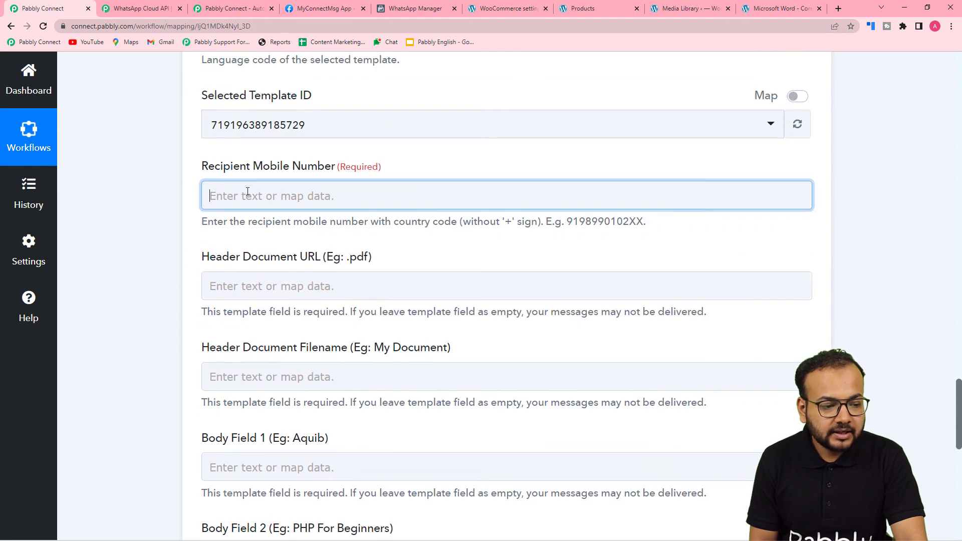
pyautogui.click(301, 304)
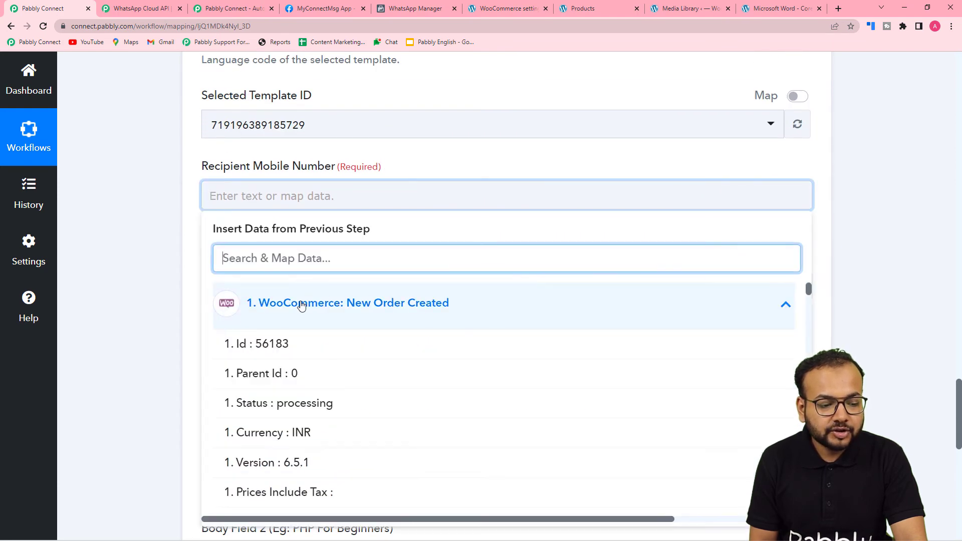
pyautogui.scroll(-7, 299, 429)
pyautogui.scroll(-6, 300, 430)
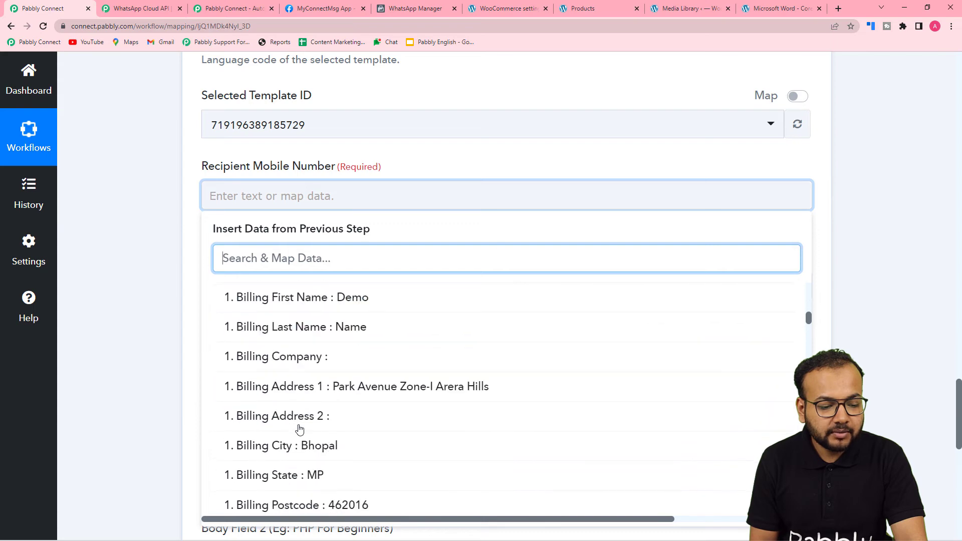
pyautogui.click(298, 444)
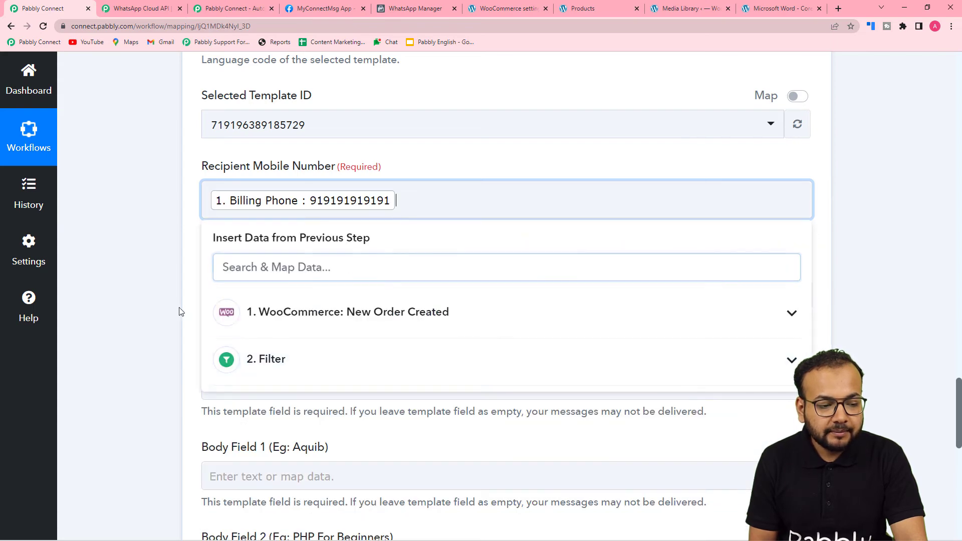
pyautogui.click(151, 288)
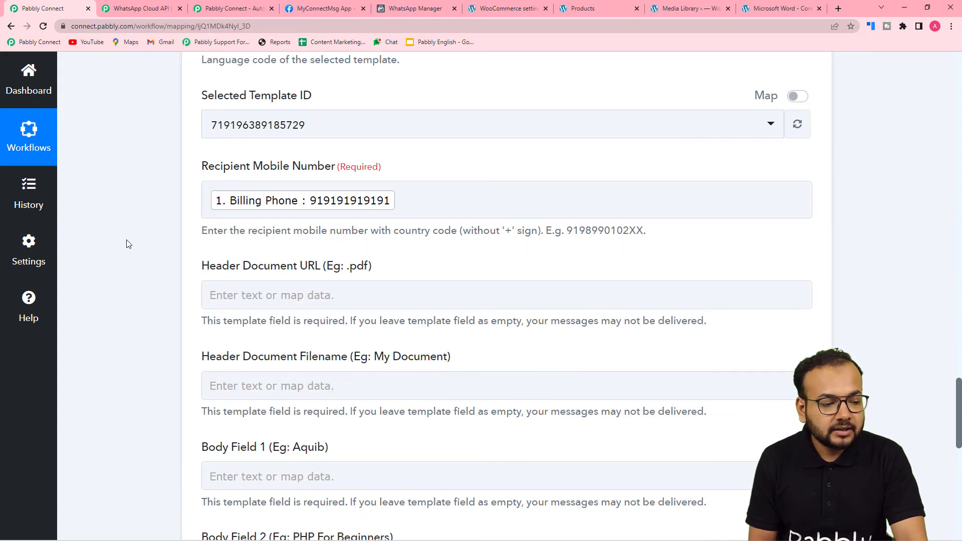
pyautogui.scroll(-2, 129, 244)
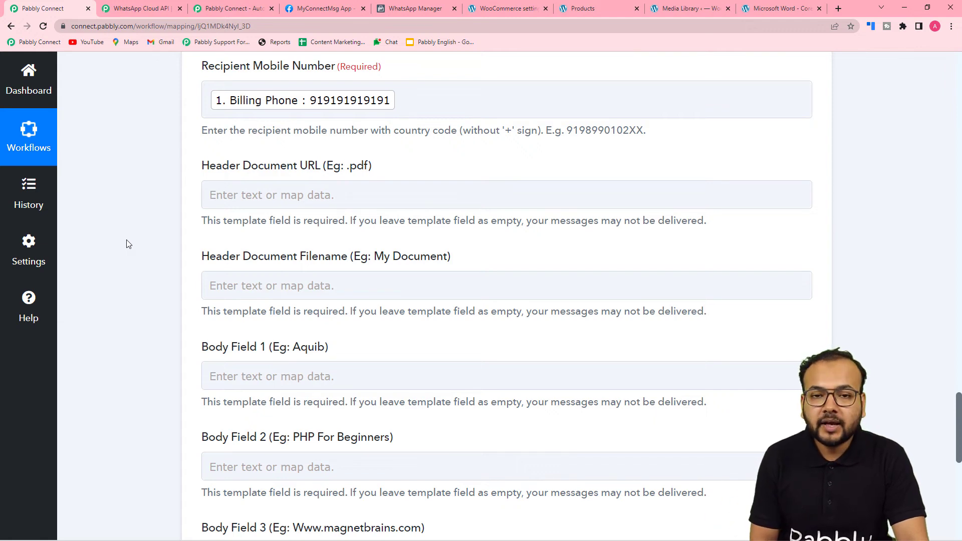
pyautogui.scroll(-2, 129, 244)
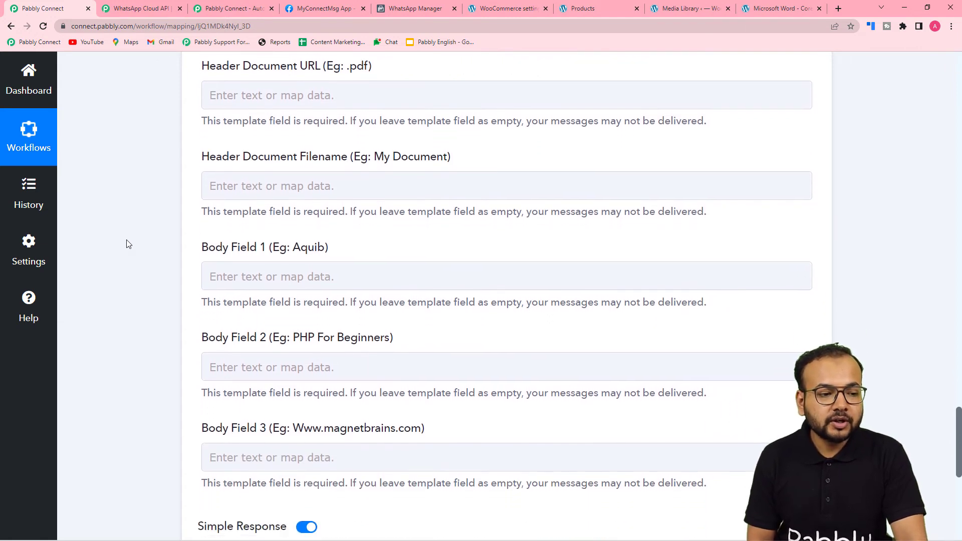
pyautogui.scroll(1, 129, 244)
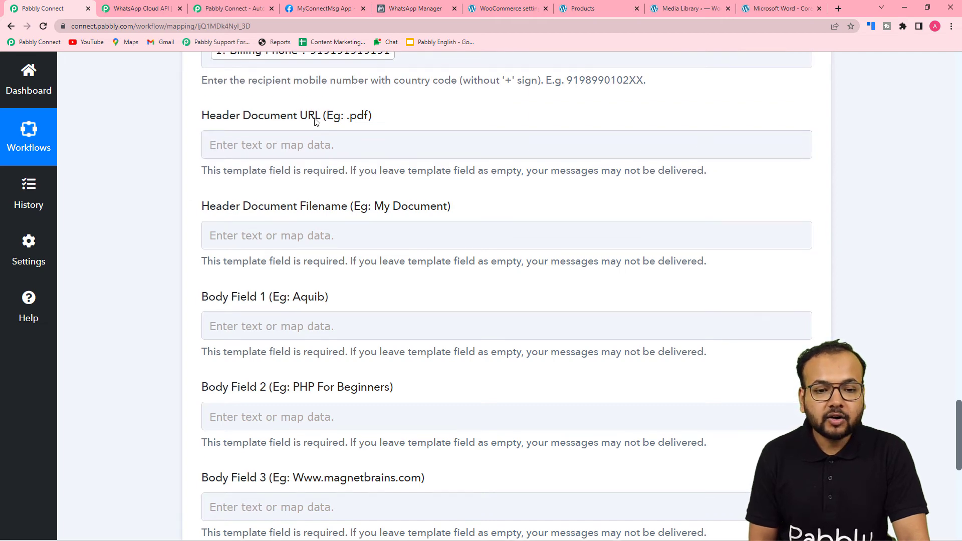
# Check the shop page and course_file_on_order template, then locate the empty Header Document URL field
pyautogui.click(600, 11)
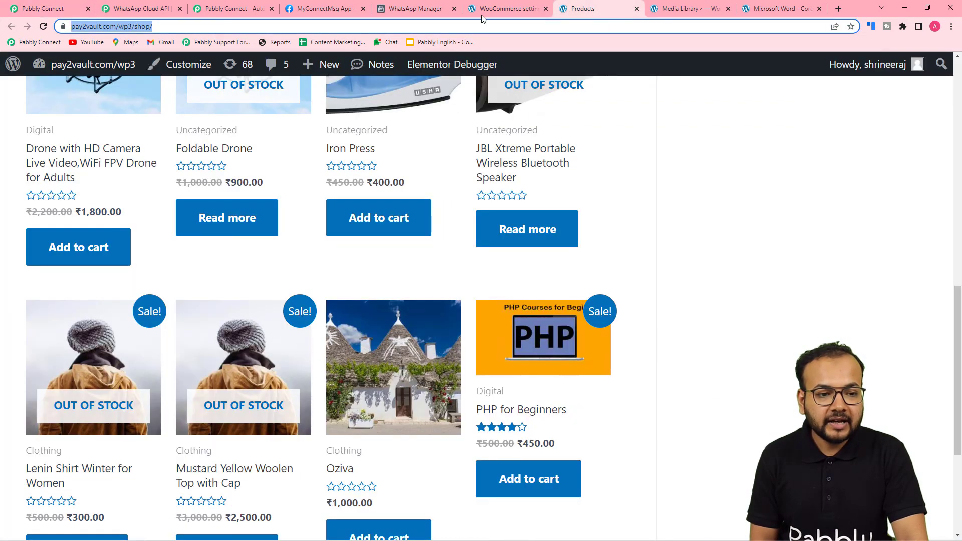
pyautogui.click(429, 8)
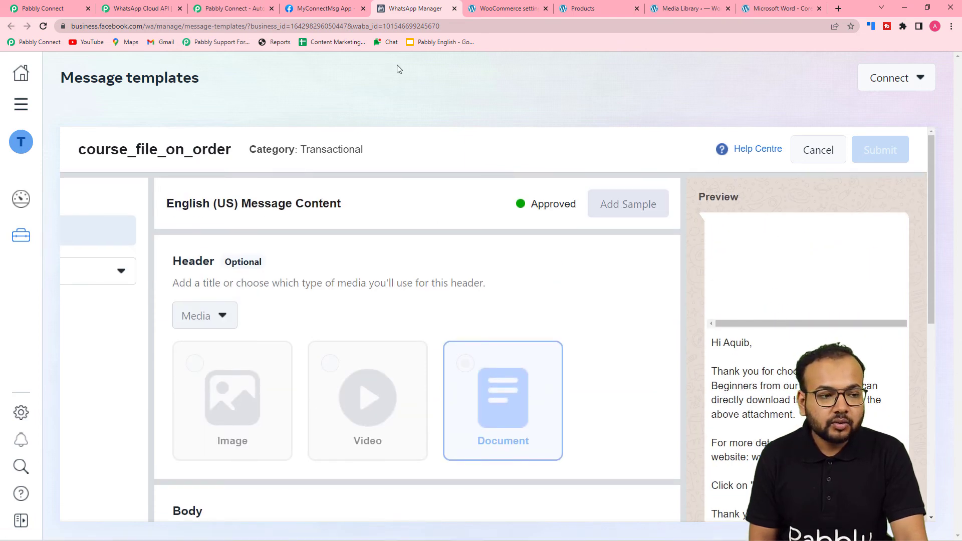
pyautogui.click(60, 8)
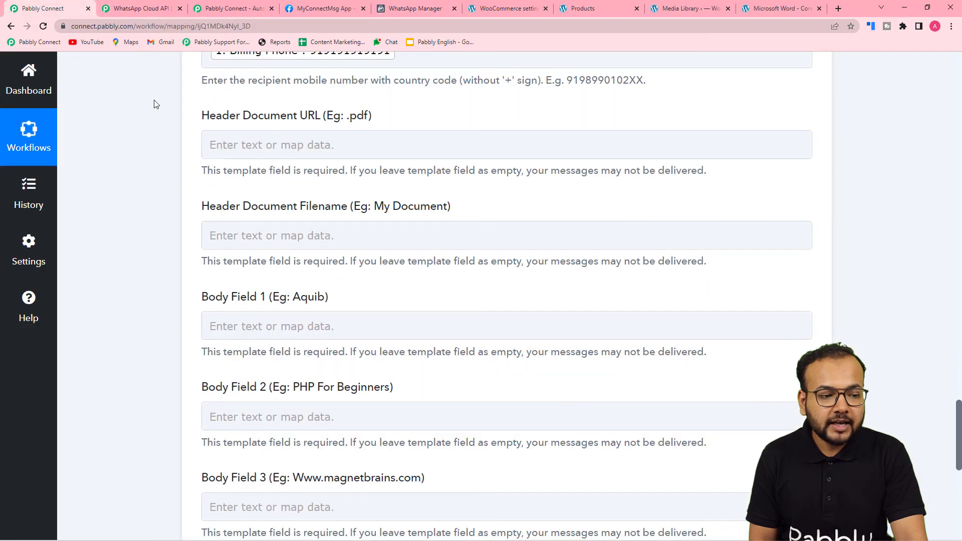
pyautogui.click(210, 135)
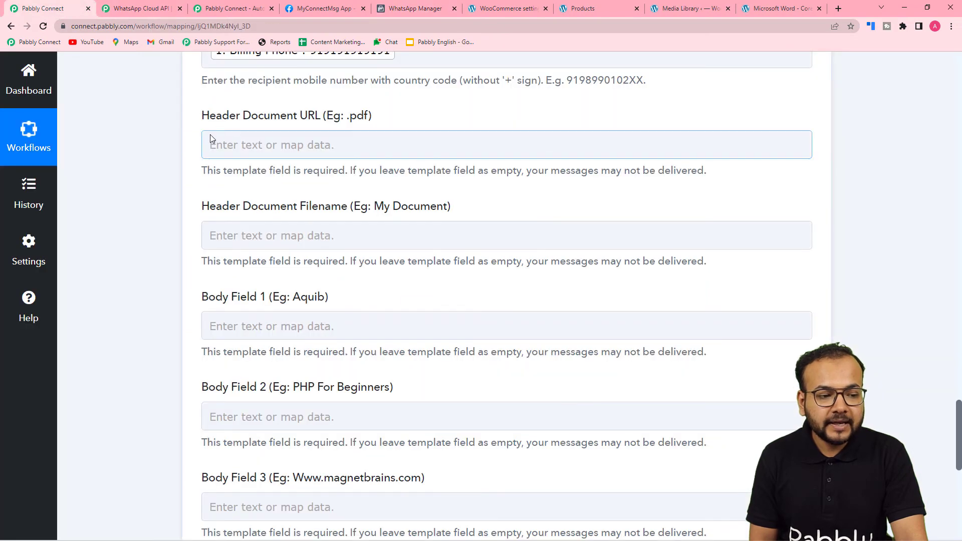
pyautogui.click(238, 120)
pyautogui.click(353, 151)
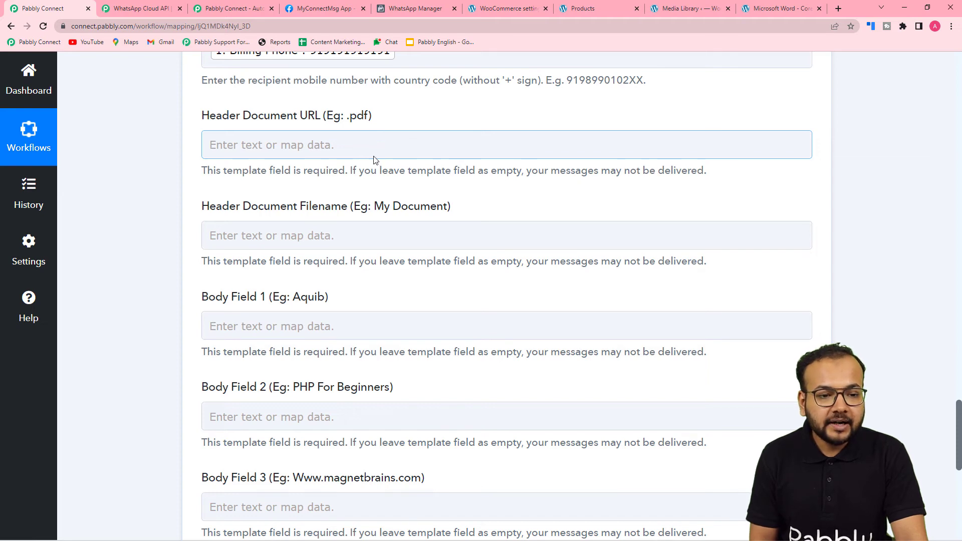
pyautogui.click(429, 166)
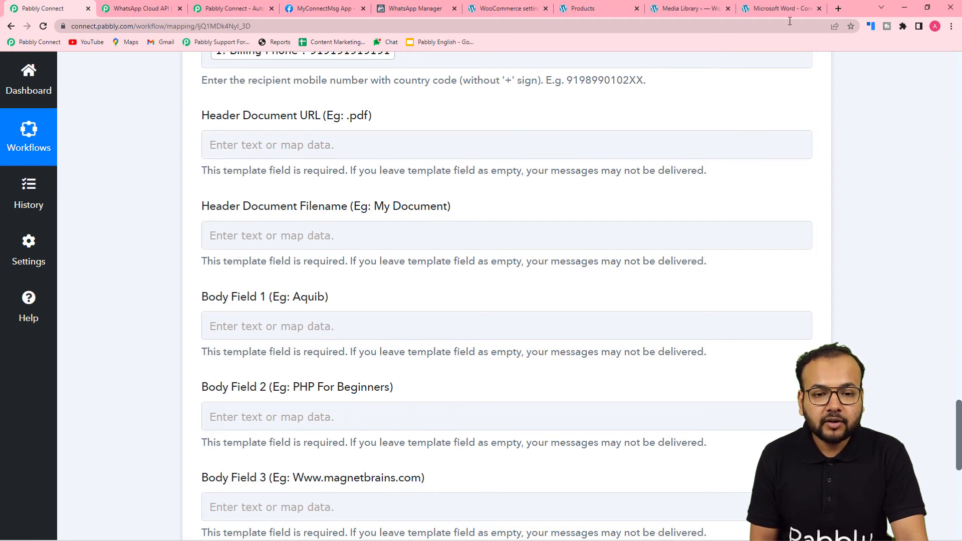
# Open PHP-for-Beginners.pdf from the media library and copy its full web address
pyautogui.click(705, 11)
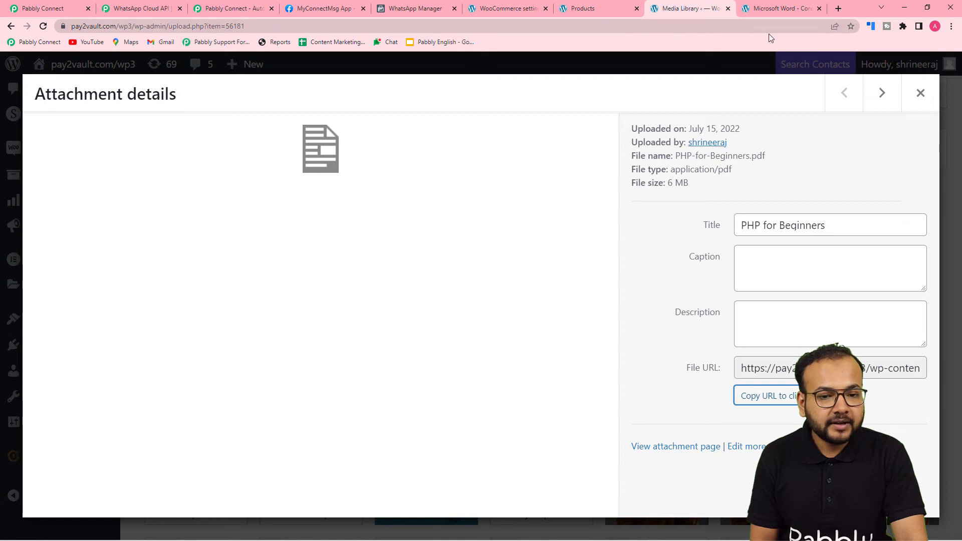
pyautogui.click(792, 10)
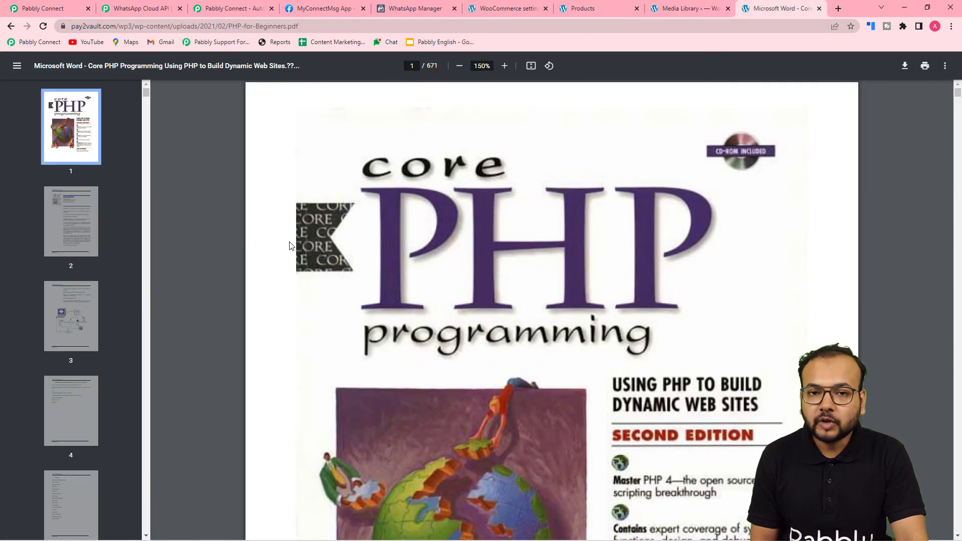
pyautogui.click(313, 26)
pyautogui.hotkey('ctrl', 'c')
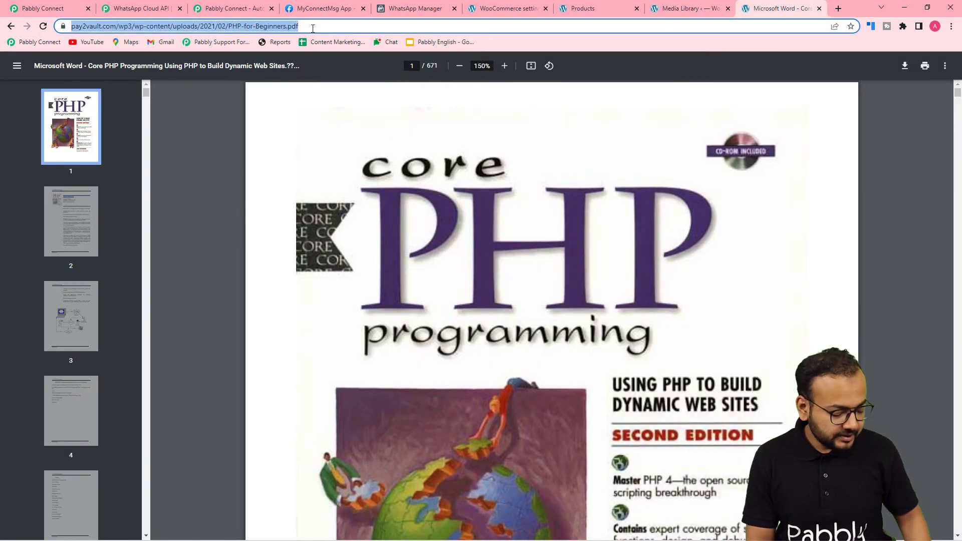
pyautogui.click(39, 2)
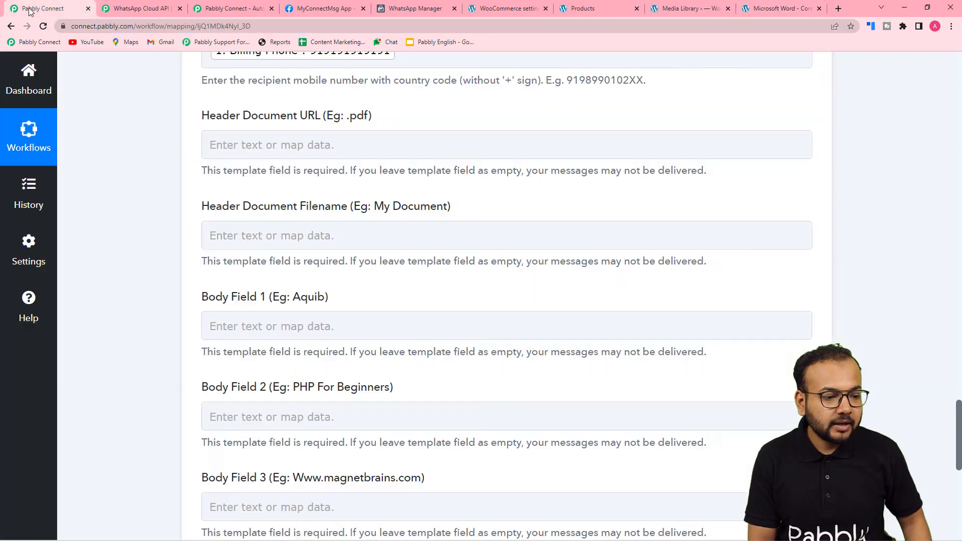
# Paste the PHP-for-Beginners.pdf link as Header Document URL and enter filename 'PHP Course File'
pyautogui.click(293, 149)
pyautogui.hotkey('ctrl', 'v')
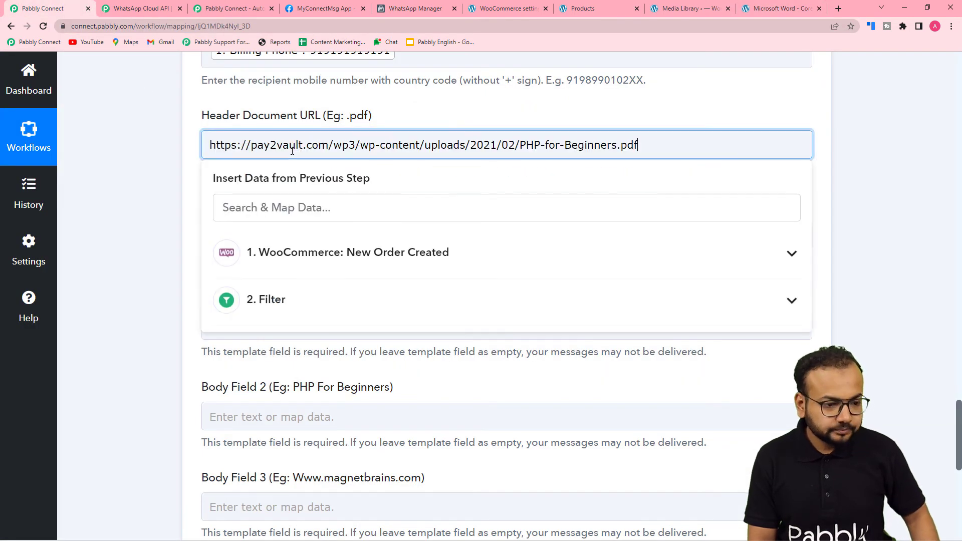
pyautogui.click(183, 165)
pyautogui.click(329, 237)
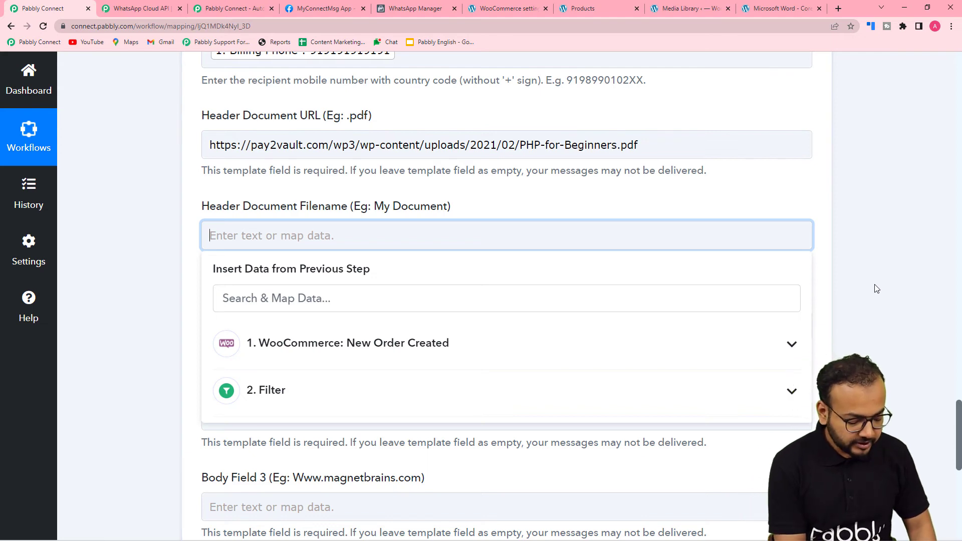
pyautogui.write('PHP Course File')
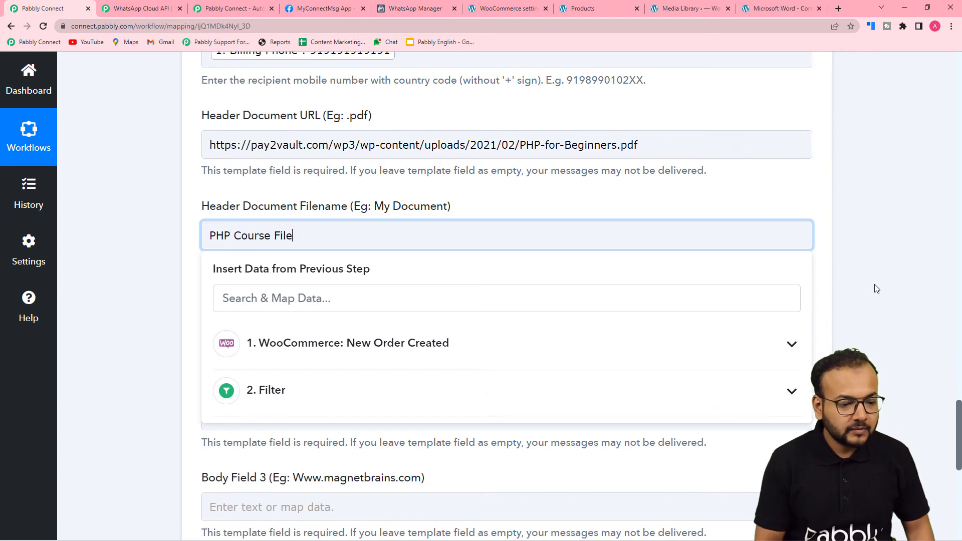
pyautogui.click(177, 283)
pyautogui.scroll(-2, 175, 285)
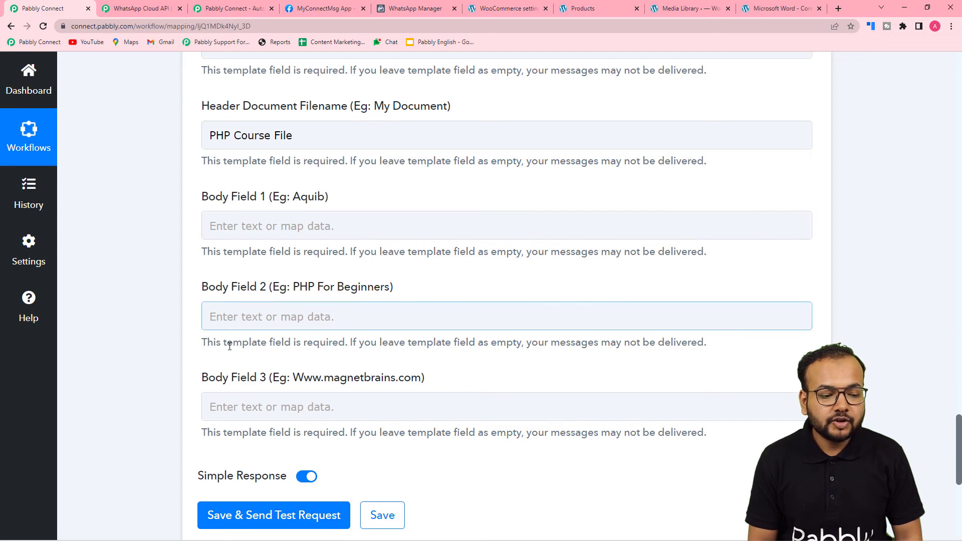
pyautogui.click(415, 9)
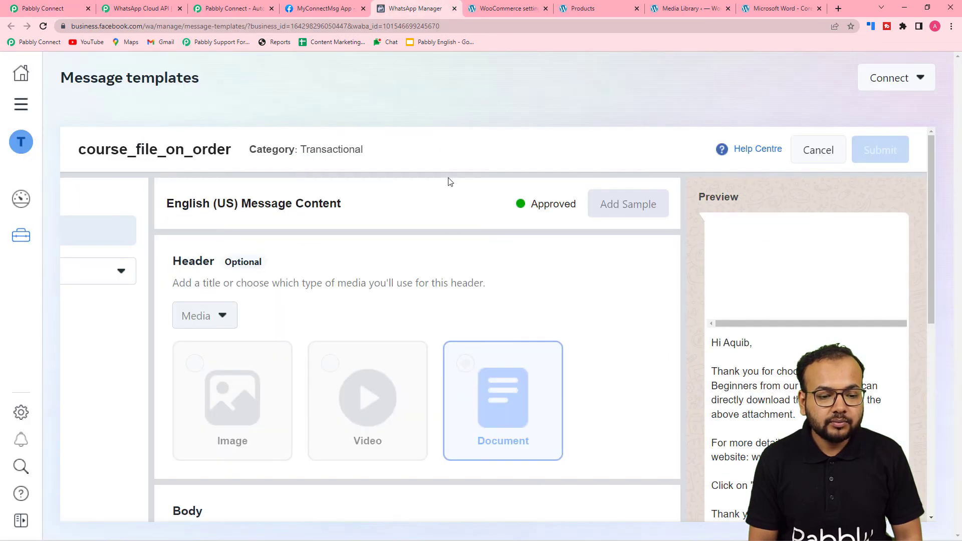
pyautogui.scroll(-3, 445, 271)
pyautogui.scroll(-1, 446, 270)
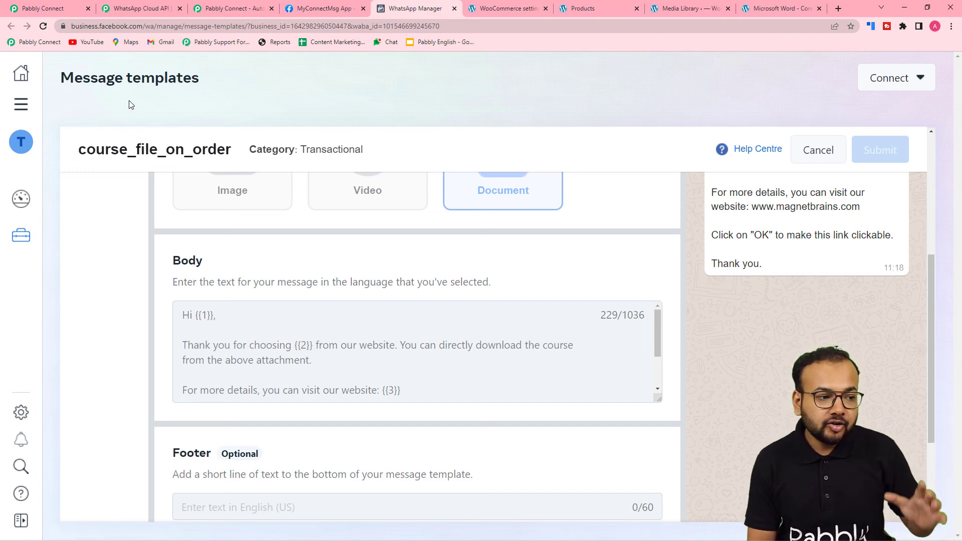
pyautogui.scroll(-2, 224, 340)
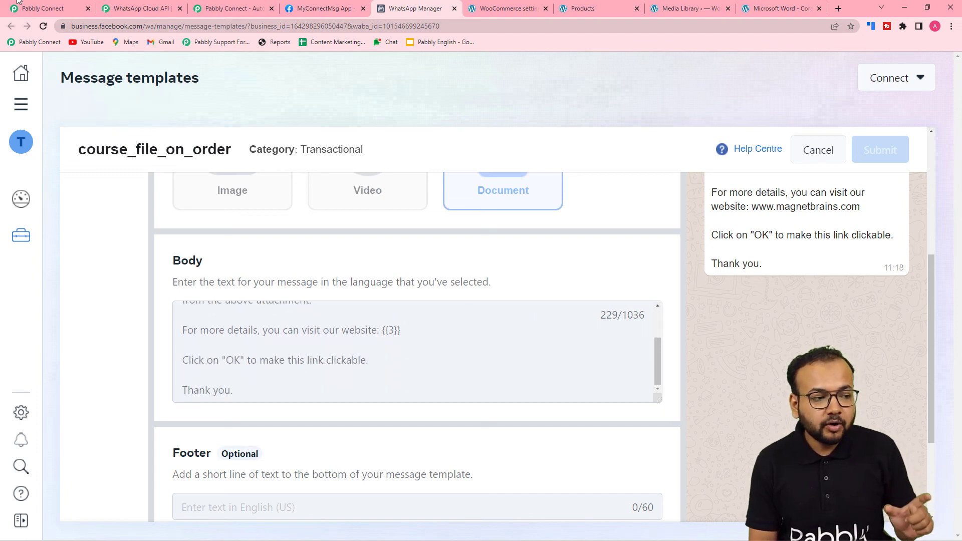
pyautogui.click(23, 7)
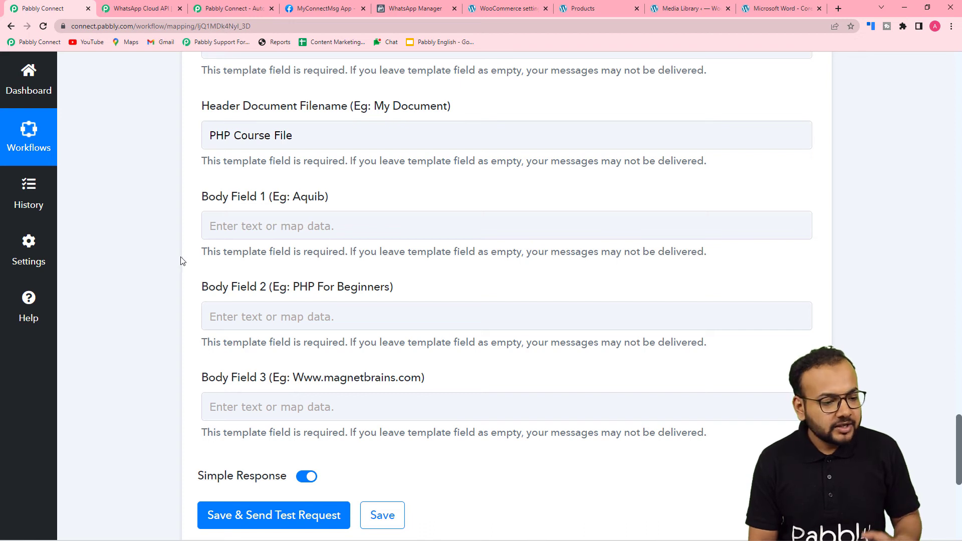
# Map the order's Billing First Name and Billing Last Name into Body Field 1
pyautogui.click(257, 237)
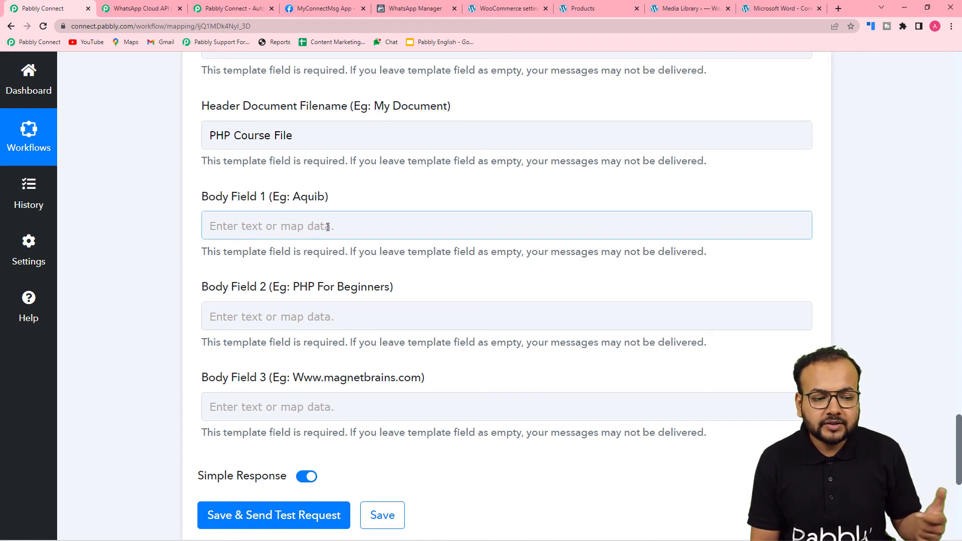
pyautogui.click(328, 227)
pyautogui.scroll(-2, 328, 227)
pyautogui.click(318, 234)
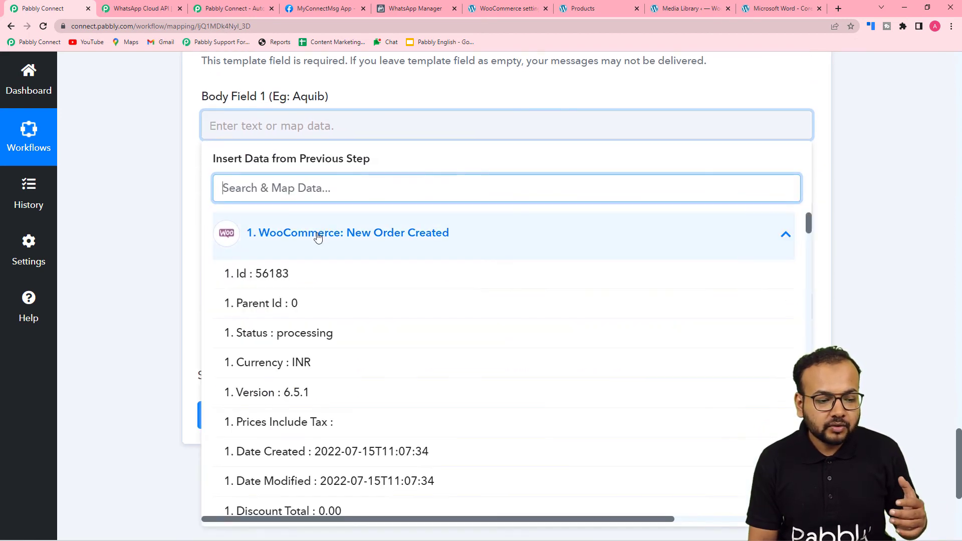
pyautogui.scroll(-2, 376, 328)
pyautogui.scroll(-6, 376, 328)
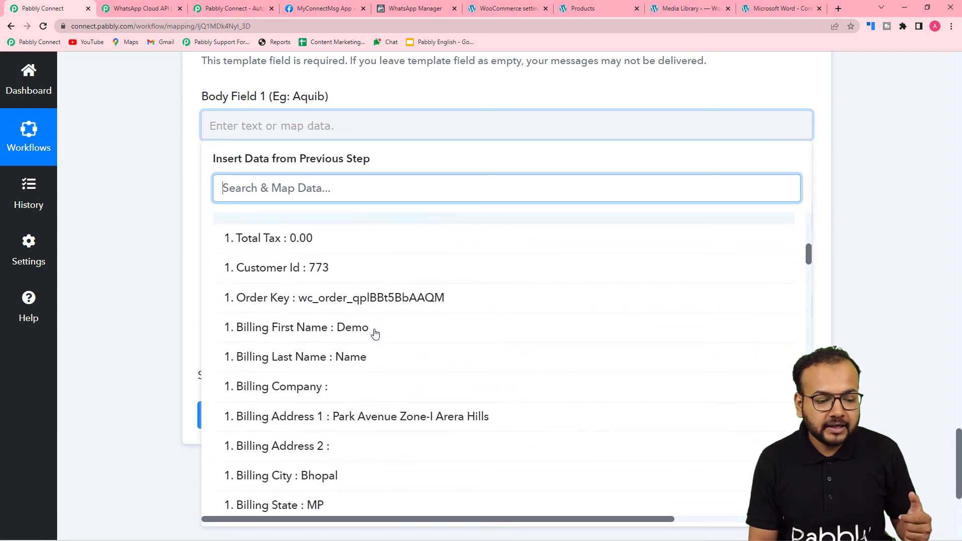
pyautogui.click(376, 331)
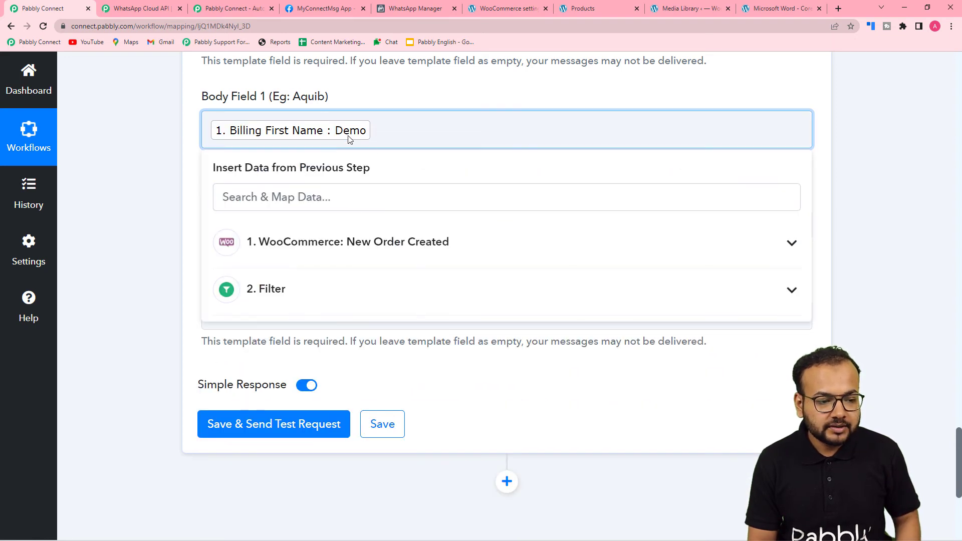
pyautogui.click(323, 251)
pyautogui.scroll(-7, 333, 430)
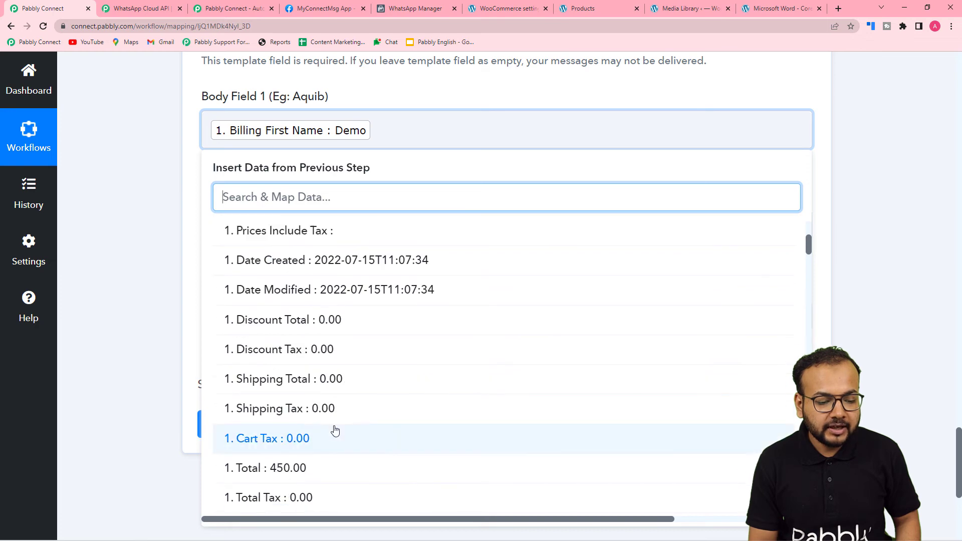
pyautogui.click(327, 457)
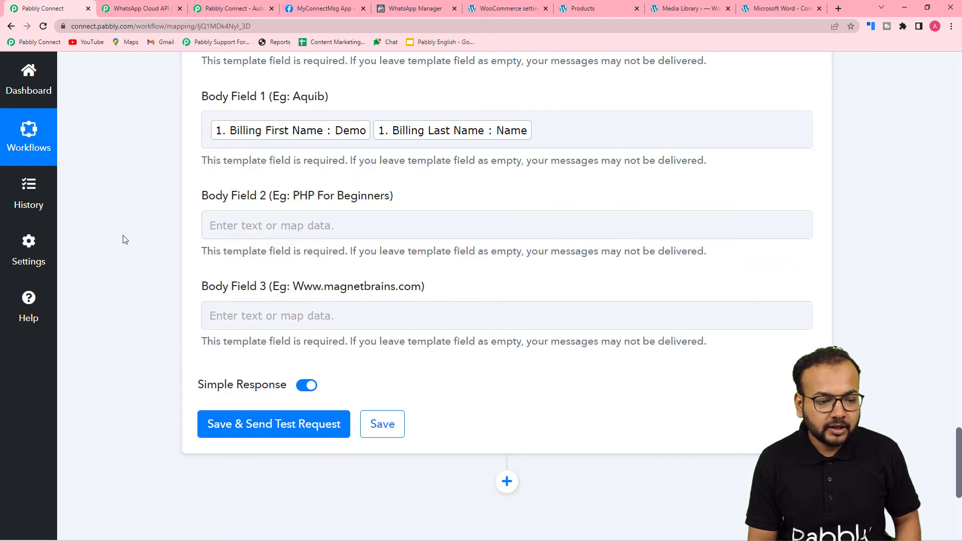
pyautogui.scroll(-3, 122, 236)
# Clear the typed text and map Line Items 0 Name (PHP for Beginners) into Body Field 2
pyautogui.click(316, 119)
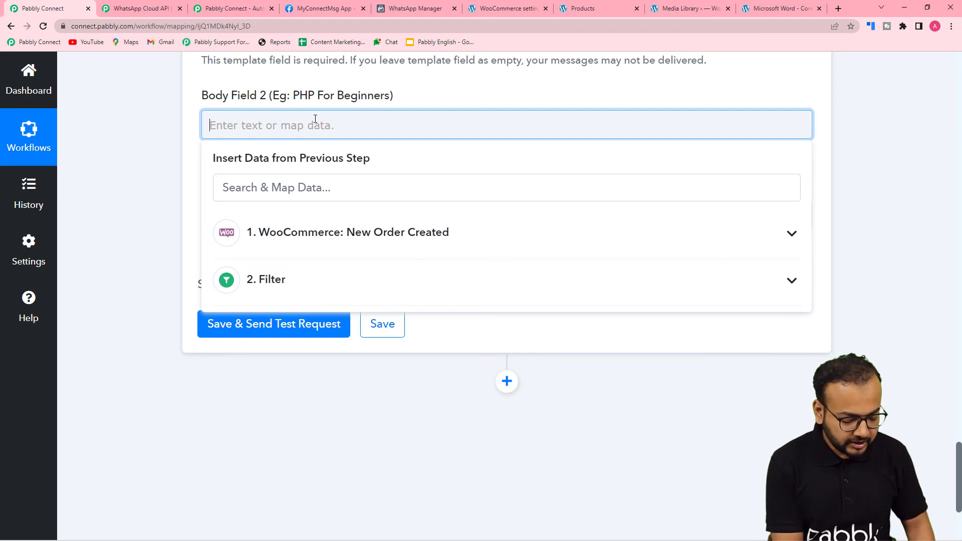
pyautogui.write('PHP')
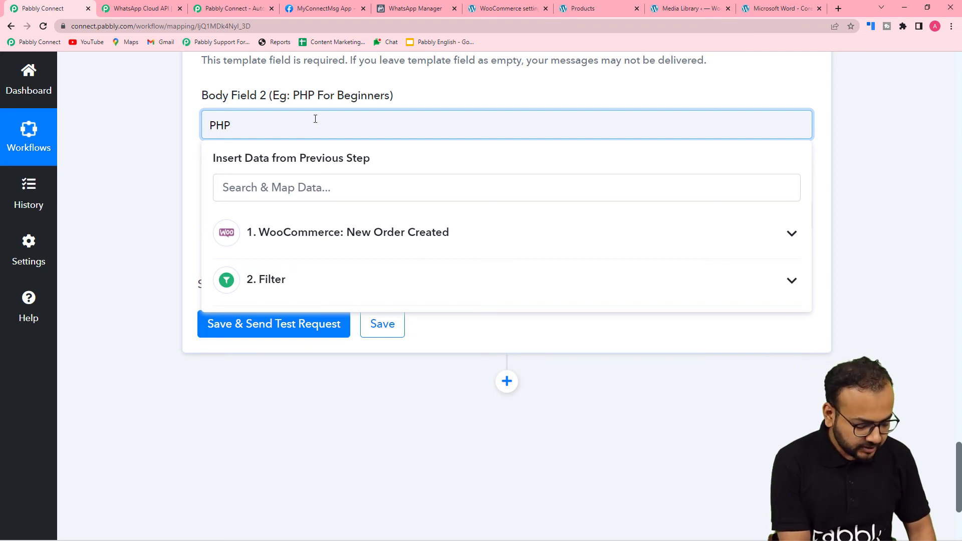
pyautogui.write('for')
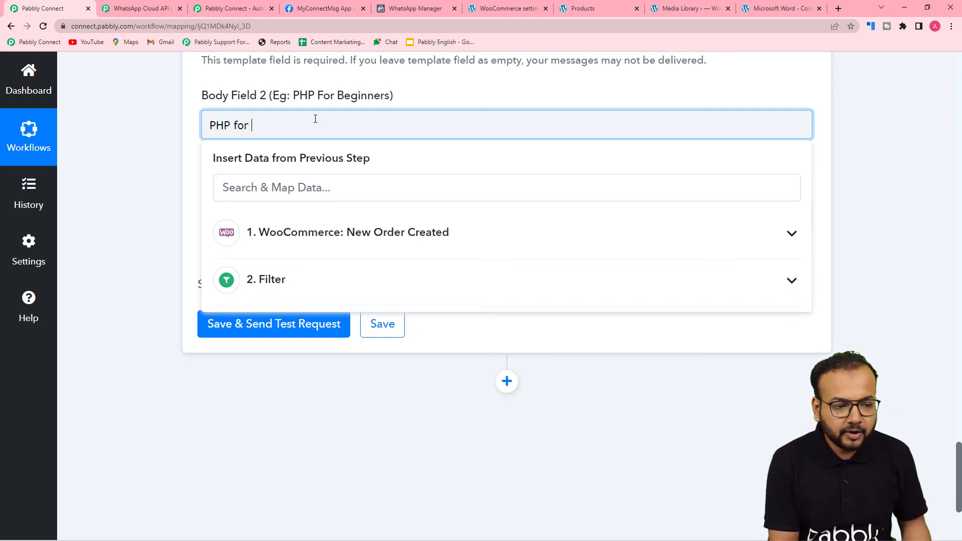
pyautogui.press('BackSpace')
pyautogui.press('BackSpace')
pyautogui.press('BackSpace')
pyautogui.press('BackSpace')
pyautogui.press('BackSpace')
pyautogui.press('BackSpace')
pyautogui.press('BackSpace')
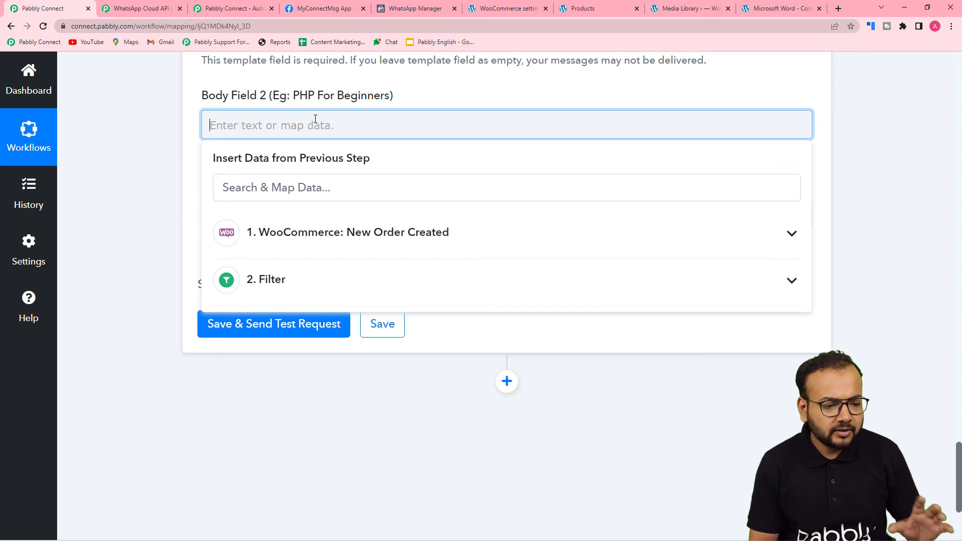
pyautogui.click(294, 222)
pyautogui.scroll(-10, 371, 446)
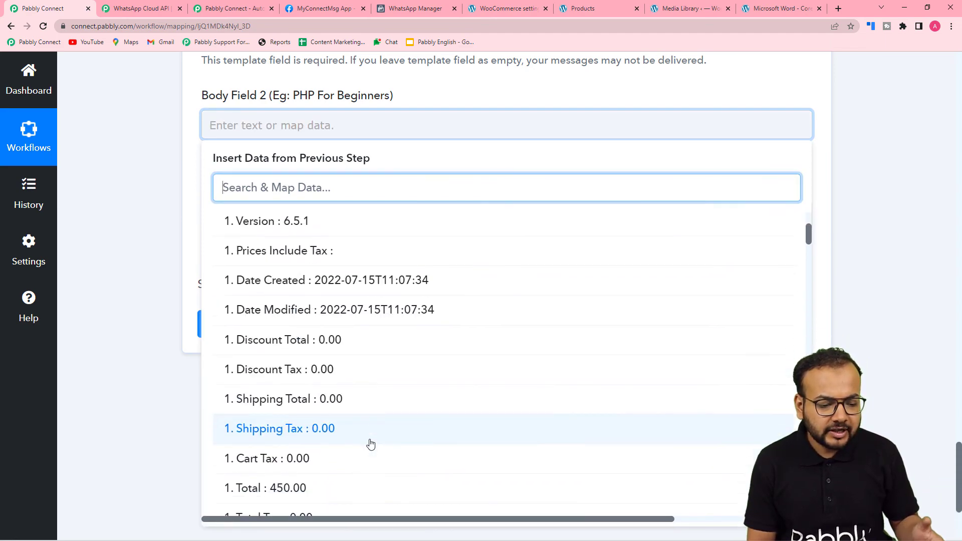
pyautogui.scroll(-6, 383, 432)
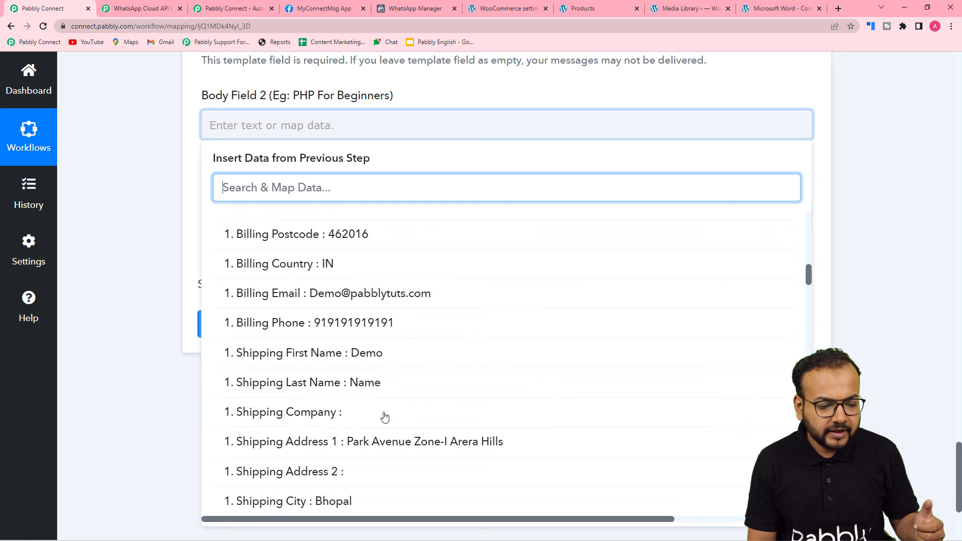
pyautogui.scroll(-10, 385, 417)
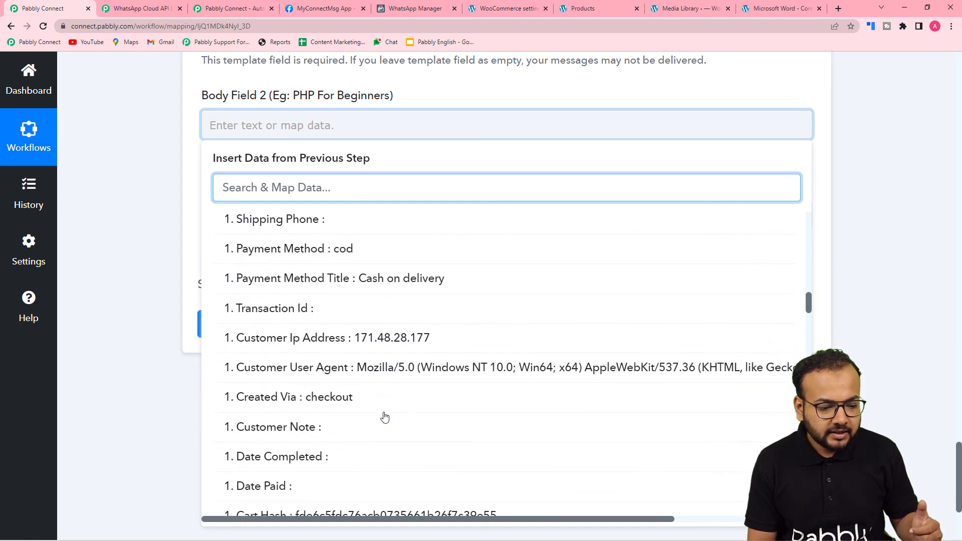
pyautogui.scroll(-10, 384, 417)
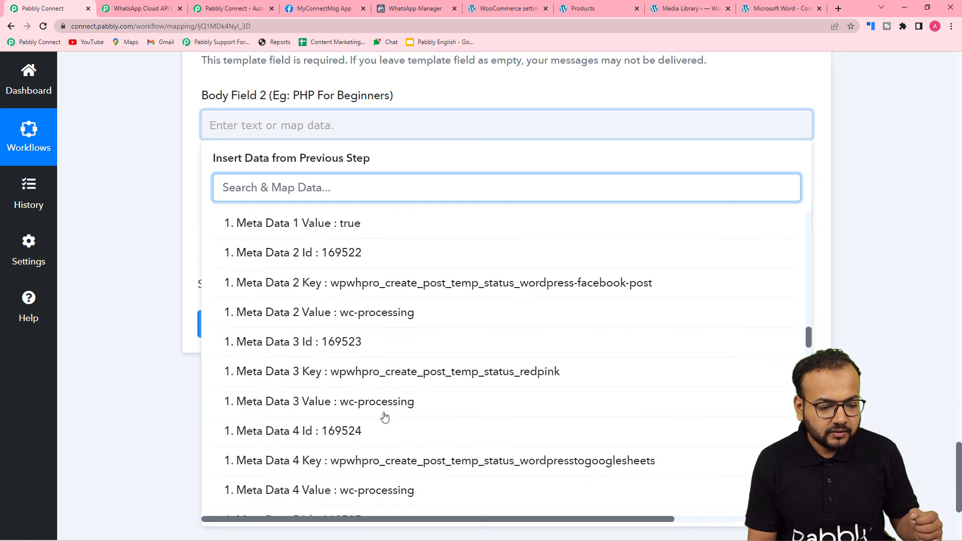
pyautogui.scroll(-10, 384, 417)
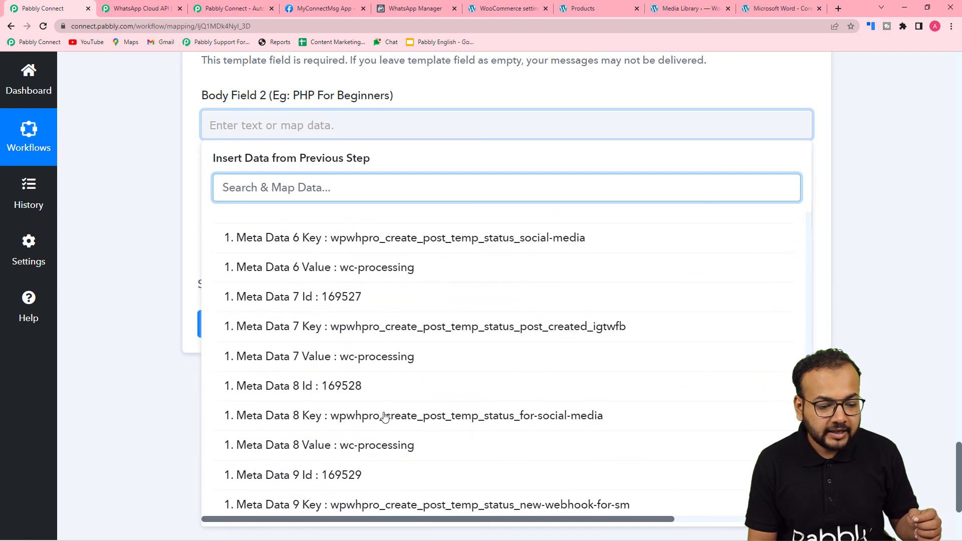
pyautogui.scroll(-10, 384, 417)
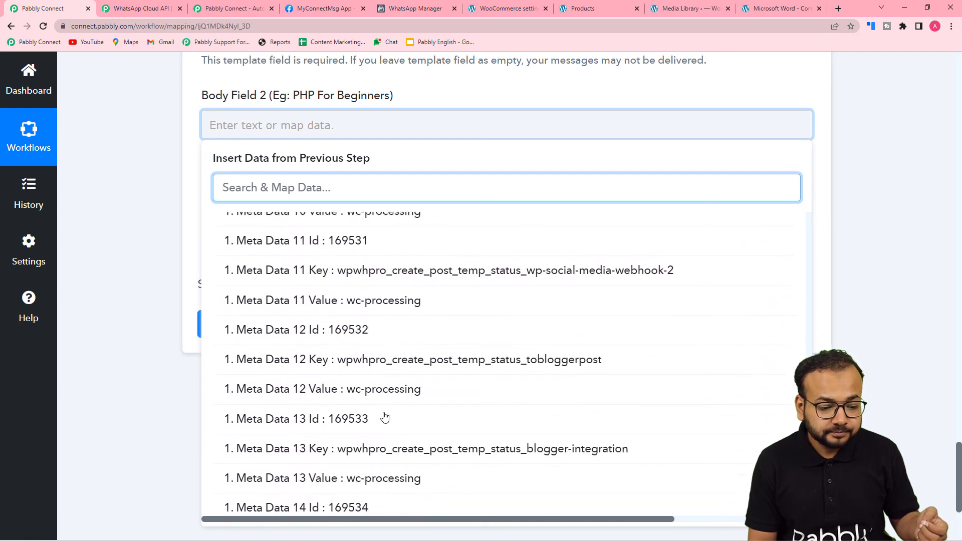
pyautogui.scroll(-8, 383, 416)
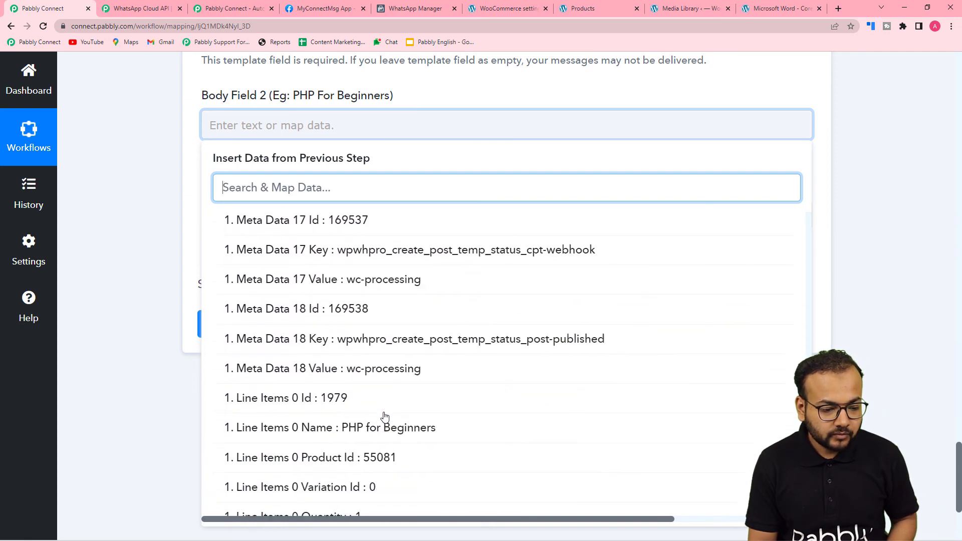
pyautogui.click(311, 343)
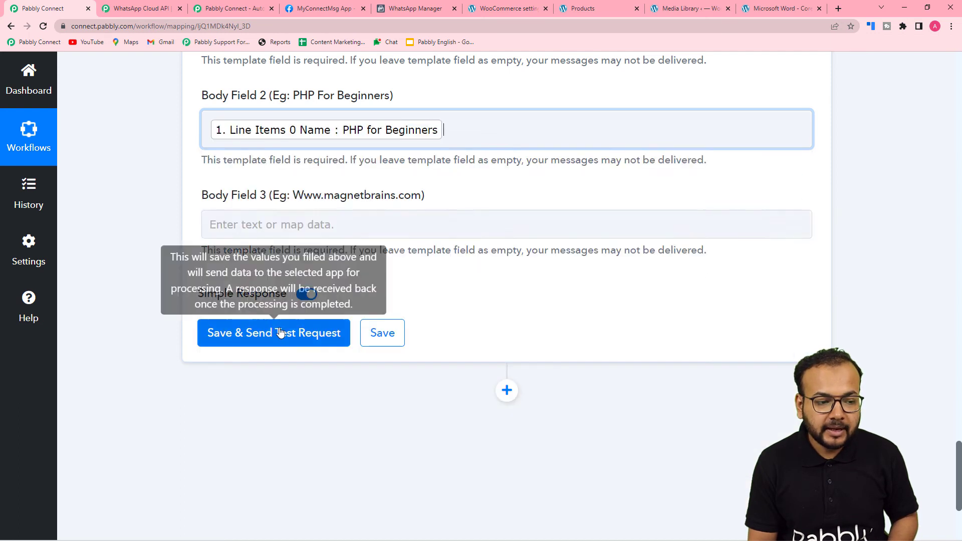
pyautogui.click(146, 207)
pyautogui.click(311, 226)
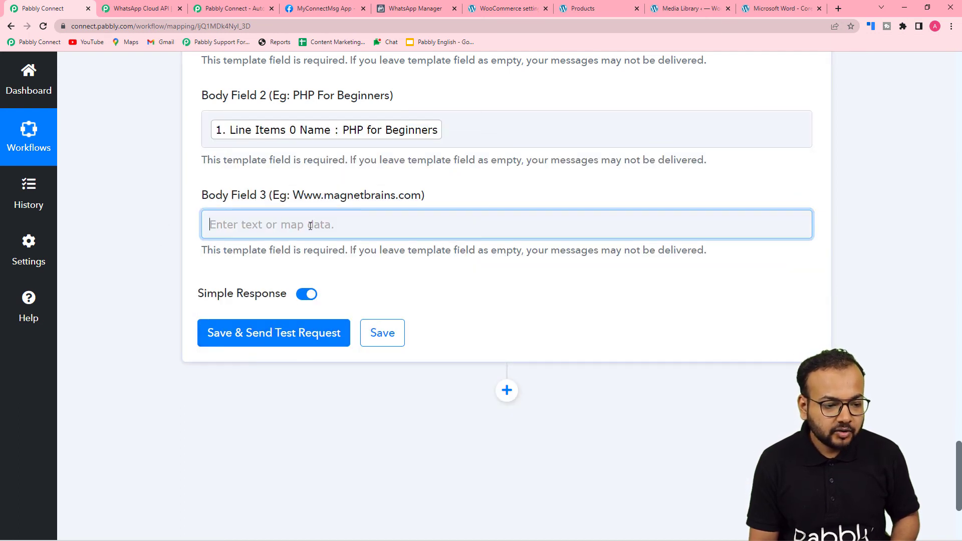
pyautogui.write('www')
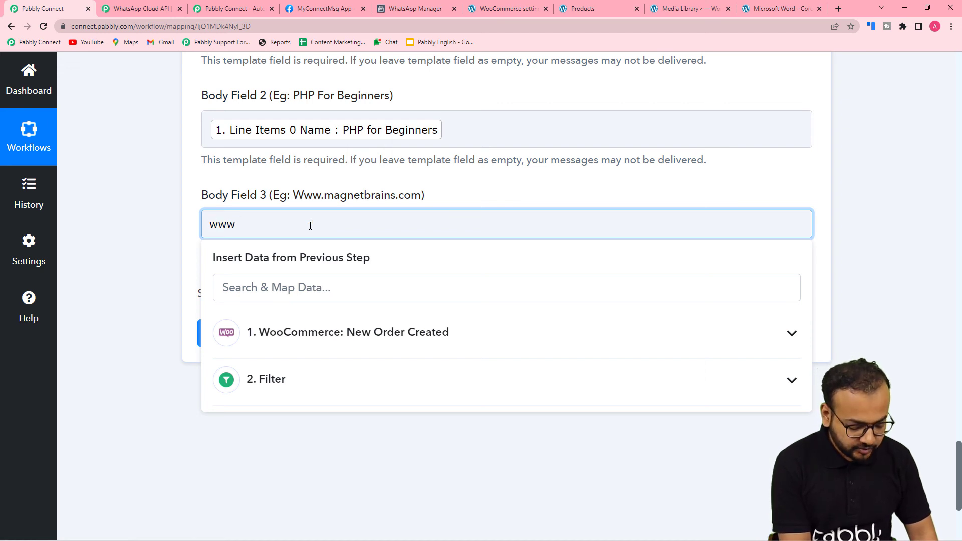
pyautogui.write('.pabb')
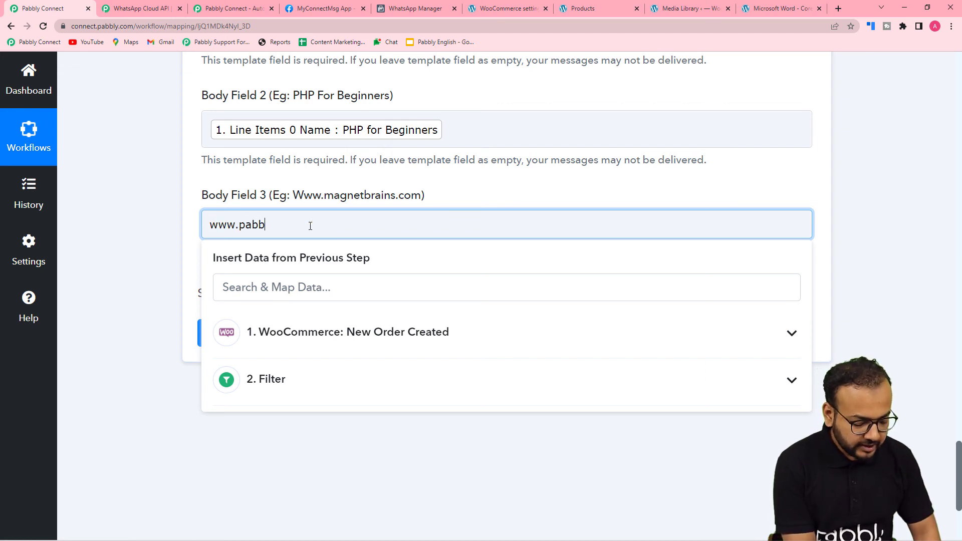
pyautogui.write('ly.com')
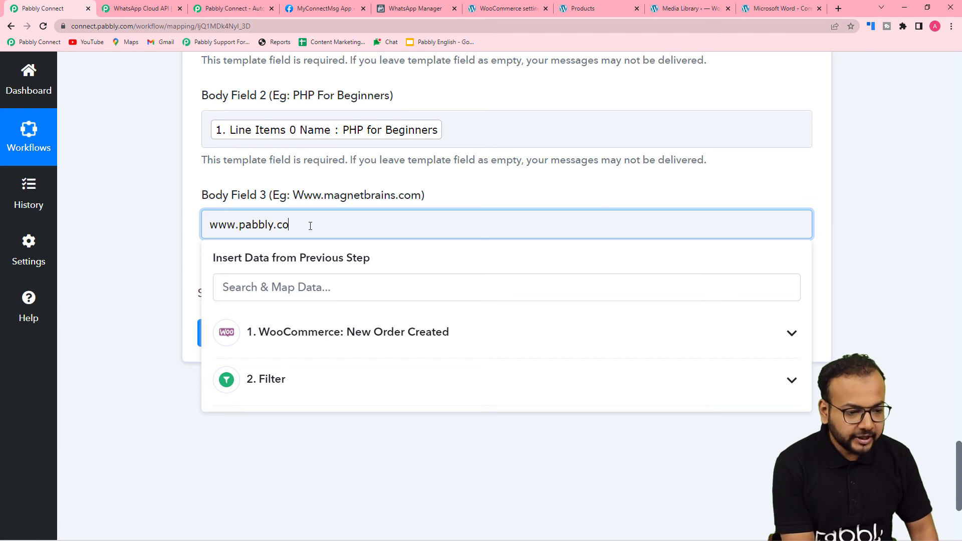
pyautogui.click(148, 212)
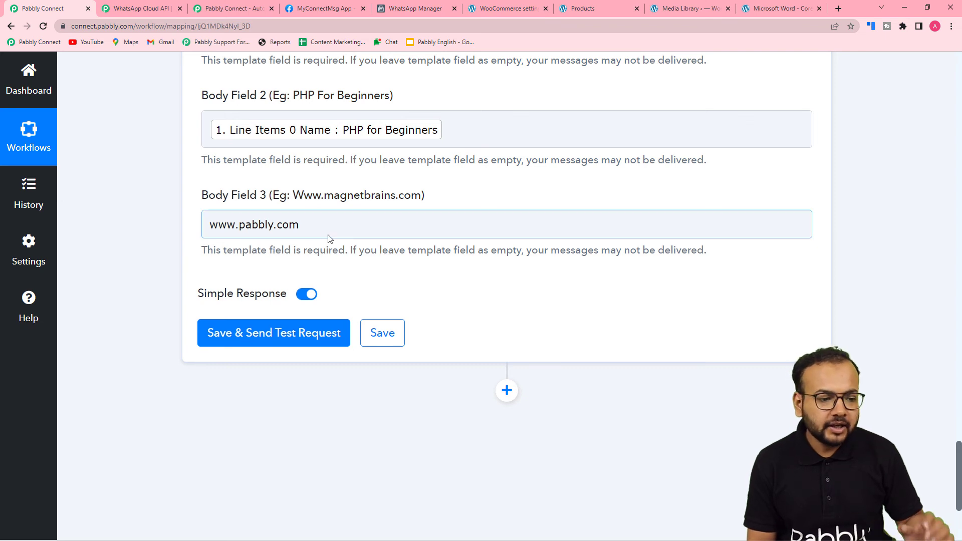
# Review the mapped recipient, document and body fields, then use Save & Send Test Request
pyautogui.scroll(2, 306, 183)
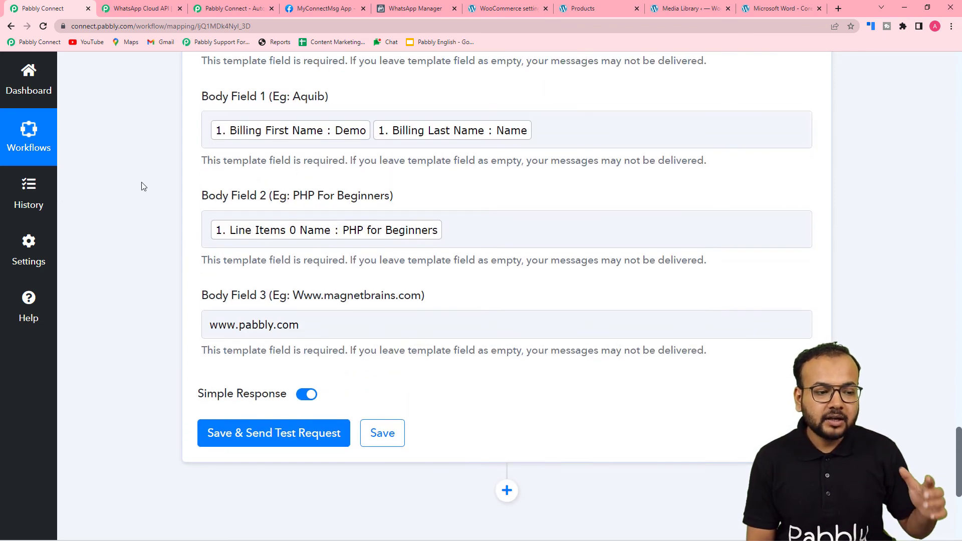
pyautogui.scroll(-1, 172, 156)
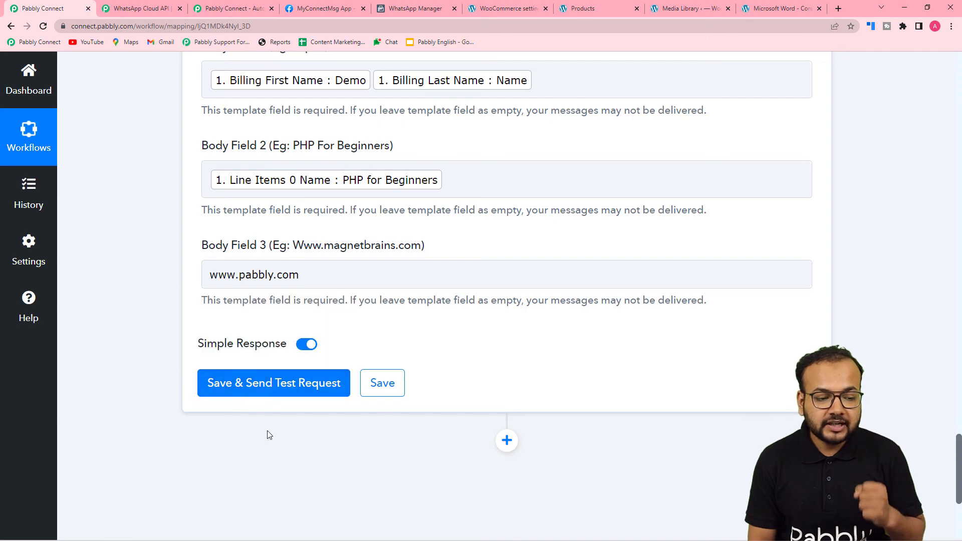
pyautogui.scroll(10, 363, 303)
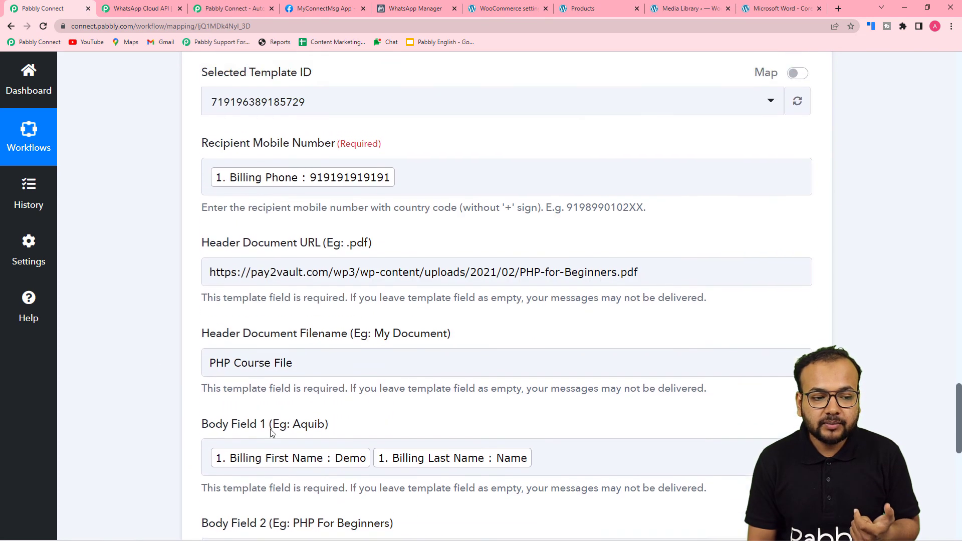
pyautogui.scroll(-2, 82, 311)
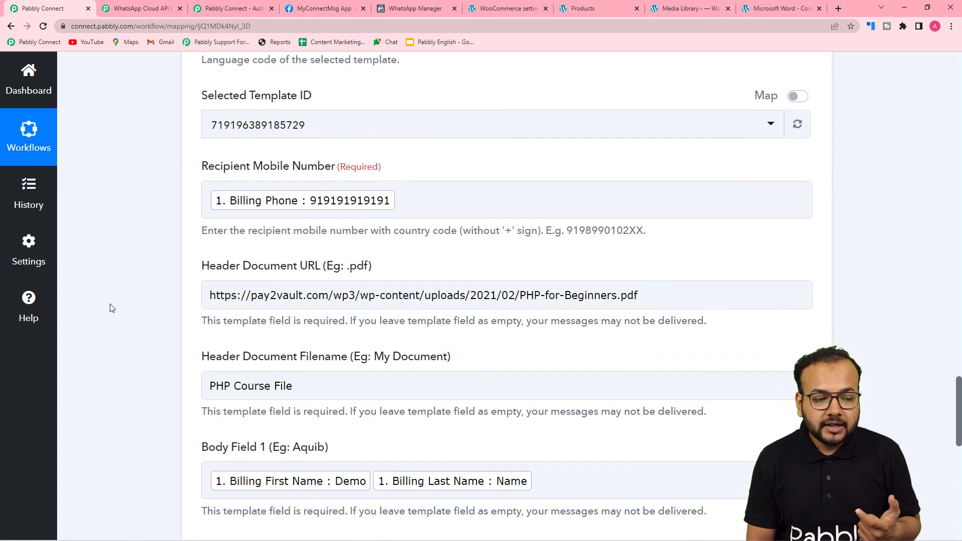
pyautogui.scroll(-2, 113, 308)
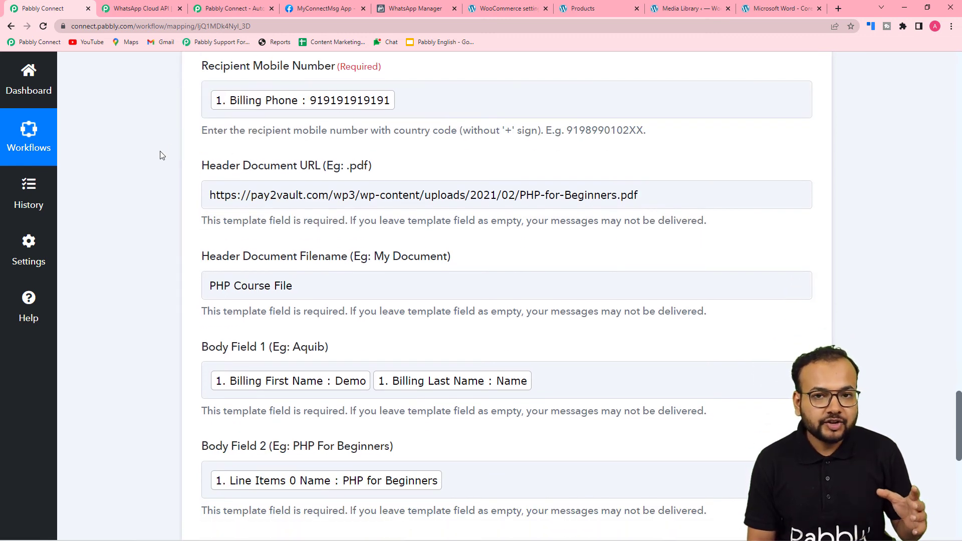
pyautogui.scroll(-1, 161, 155)
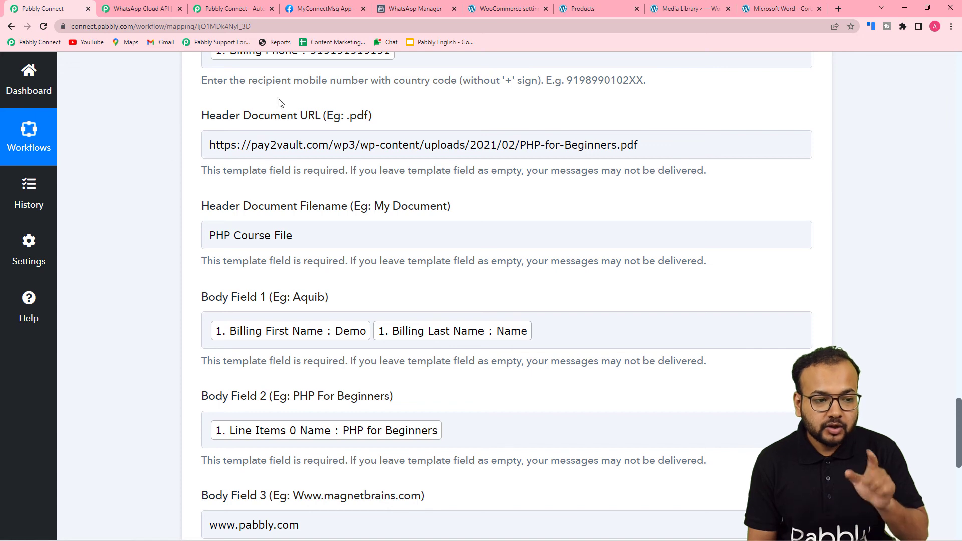
pyautogui.scroll(1, 281, 103)
pyautogui.scroll(-1, 155, 151)
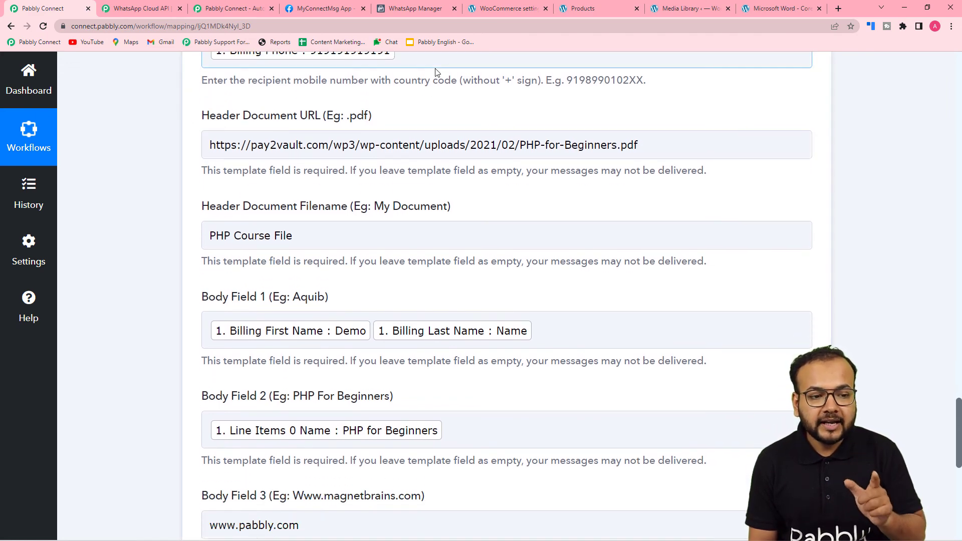
pyautogui.scroll(-6, 286, 103)
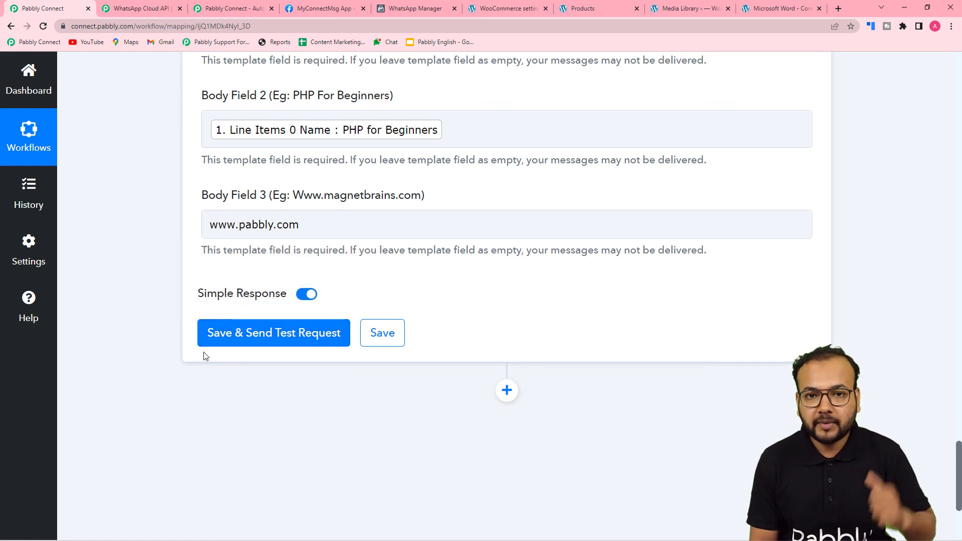
pyautogui.click(216, 339)
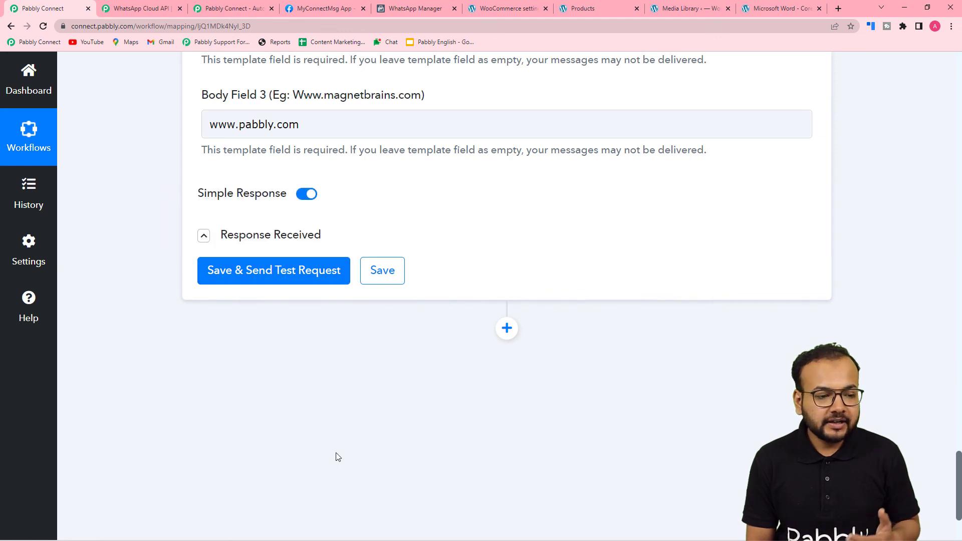
pyautogui.moveTo(324, 539)
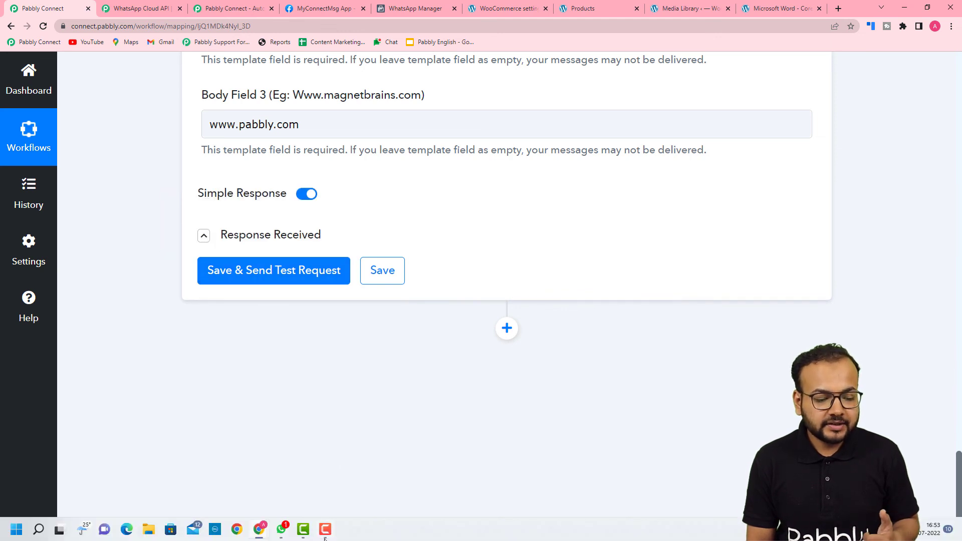
# Verify the PHP Course File message in WhatsApp's Pabbly Office chat, then minimise WhatsApp
pyautogui.click(281, 530)
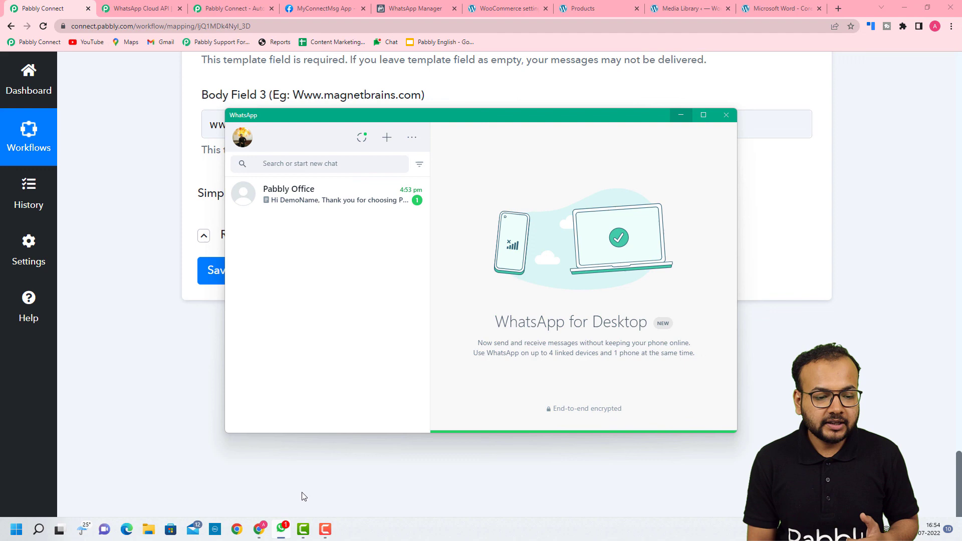
pyautogui.click(324, 203)
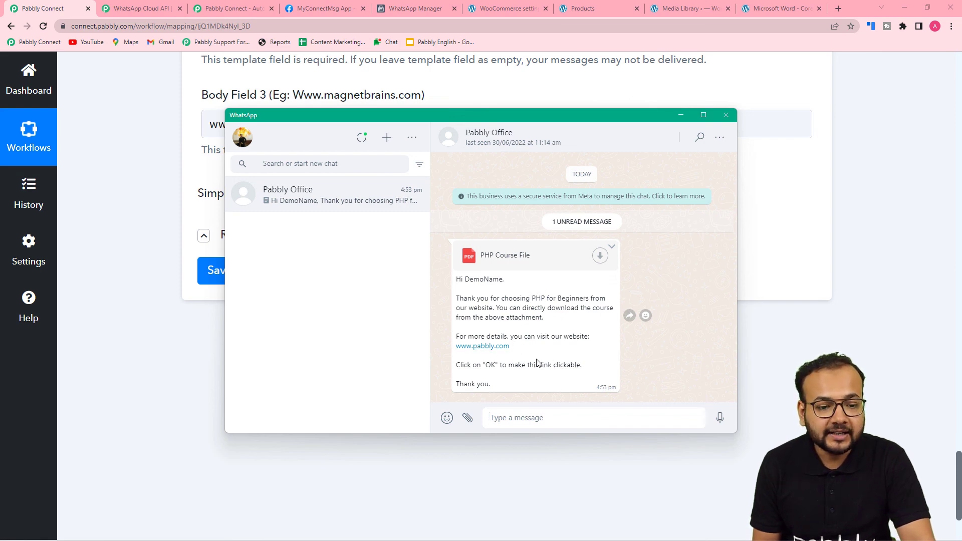
pyautogui.click(682, 116)
# Collapse the WooCommerce New Order Created trigger and the Filter by Pabbly step
pyautogui.scroll(3, 852, 170)
pyautogui.scroll(20, 864, 184)
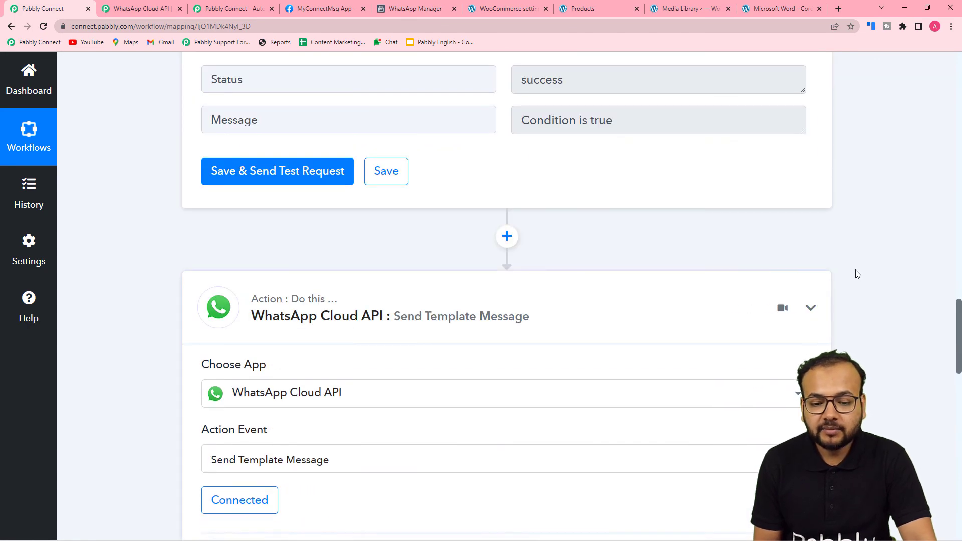
pyautogui.scroll(15, 855, 273)
pyautogui.scroll(20, 859, 269)
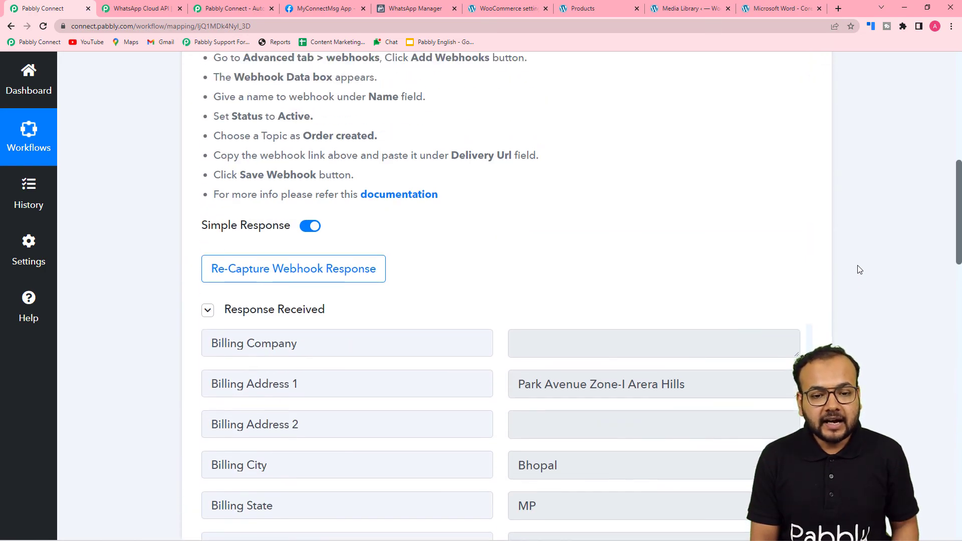
pyautogui.click(817, 269)
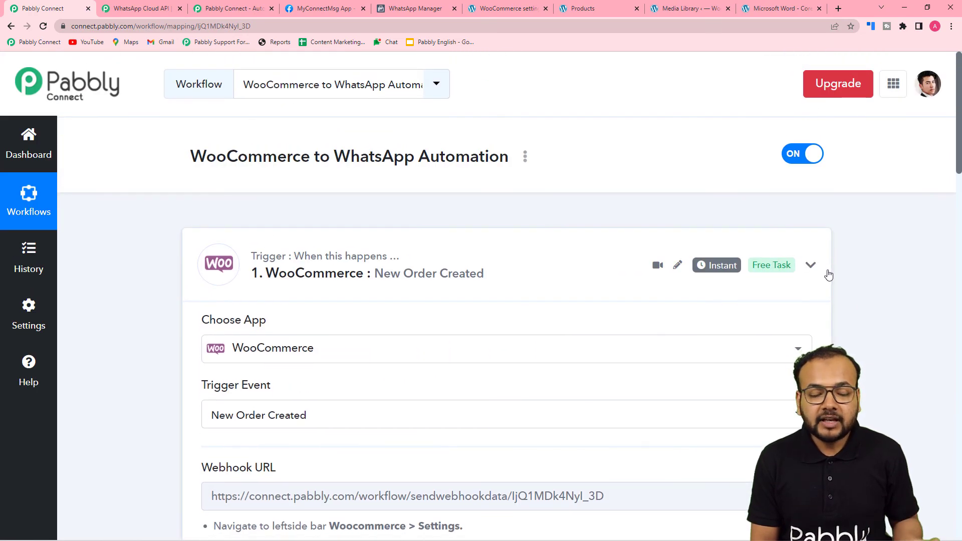
pyautogui.scroll(-3, 817, 261)
pyautogui.click(813, 252)
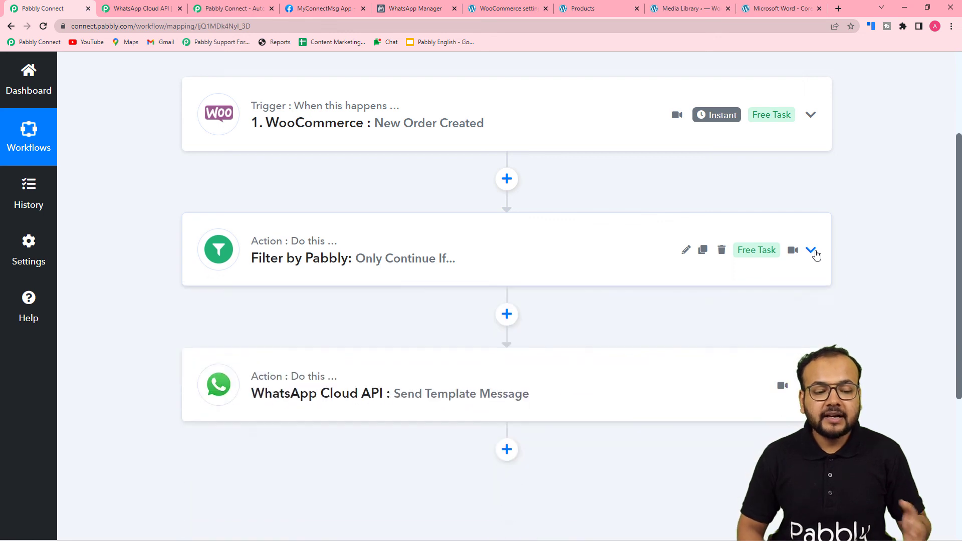